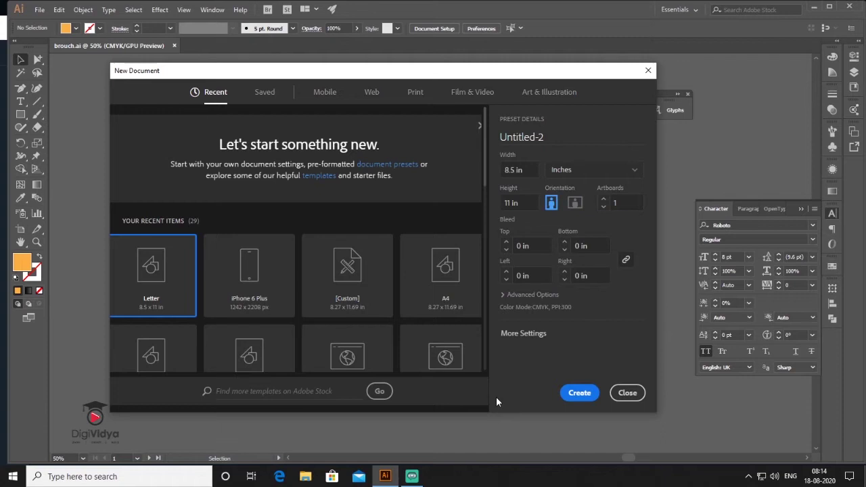
# Step: Create a blank Letter print document at 215.9 x 279.4 mm, in millimetres
pyautogui.moveTo(469, 77)
pyautogui.mouseDown()
pyautogui.moveTo(482, 146)
pyautogui.moveTo(495, 86)
pyautogui.mouseUp()
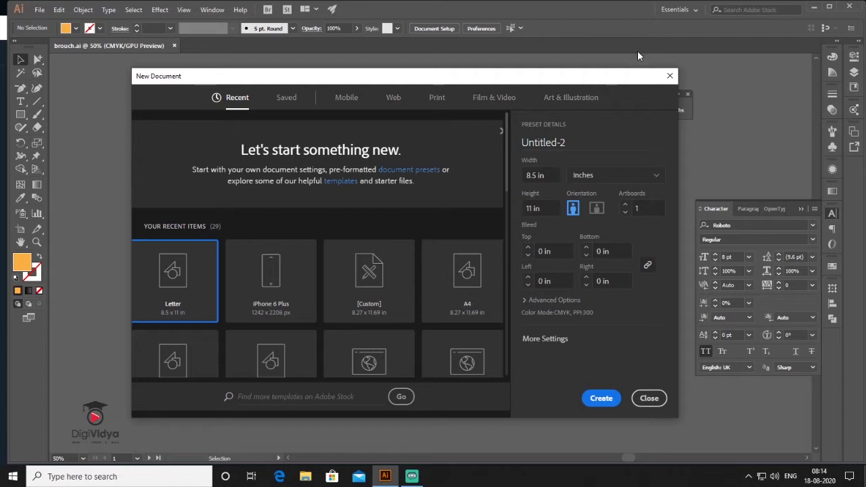
pyautogui.moveTo(594, 82)
pyautogui.mouseDown()
pyautogui.moveTo(566, 86)
pyautogui.moveTo(596, 73)
pyautogui.mouseUp()
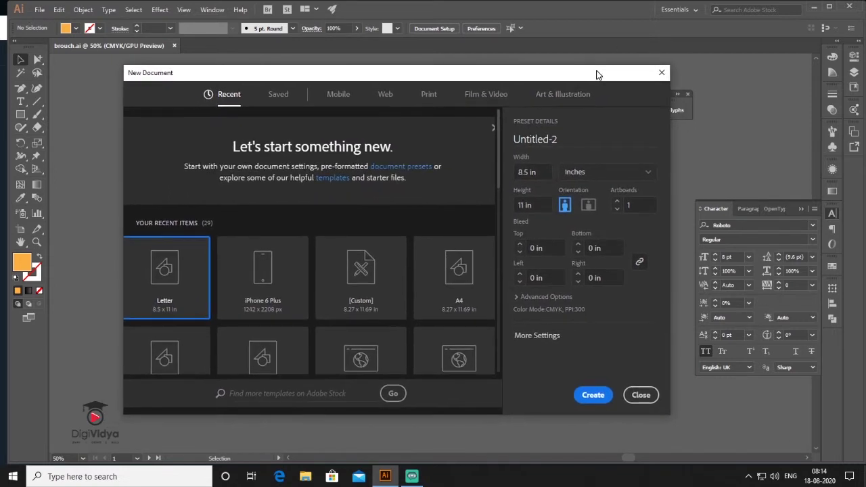
pyautogui.click(429, 96)
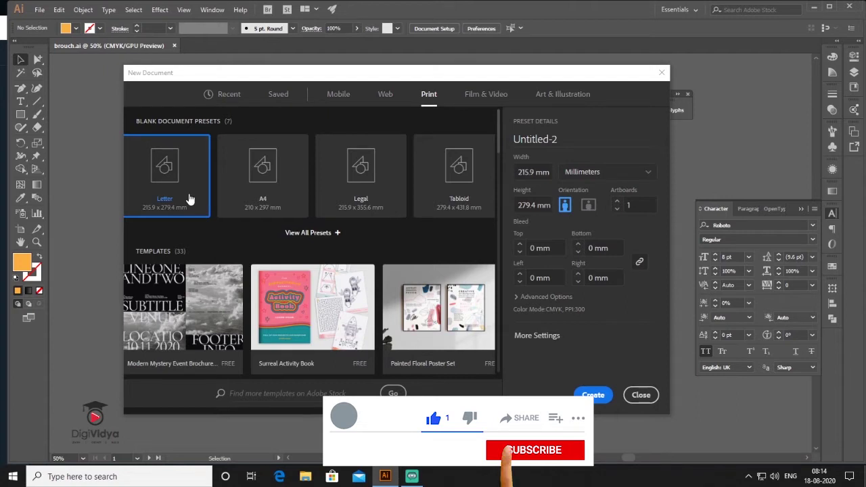
pyautogui.doubleClick(190, 199)
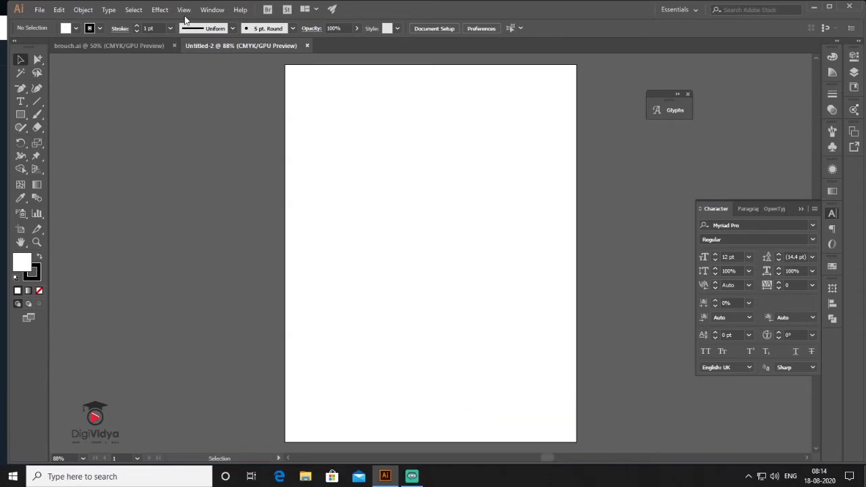
# Step: Show rulers and drag guides to the page's top, right and bottom margins
pyautogui.click(184, 10)
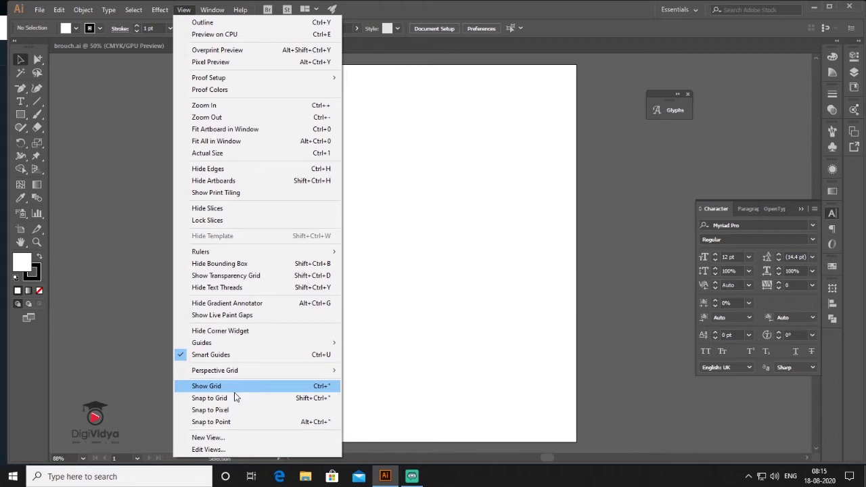
pyautogui.moveTo(200, 252)
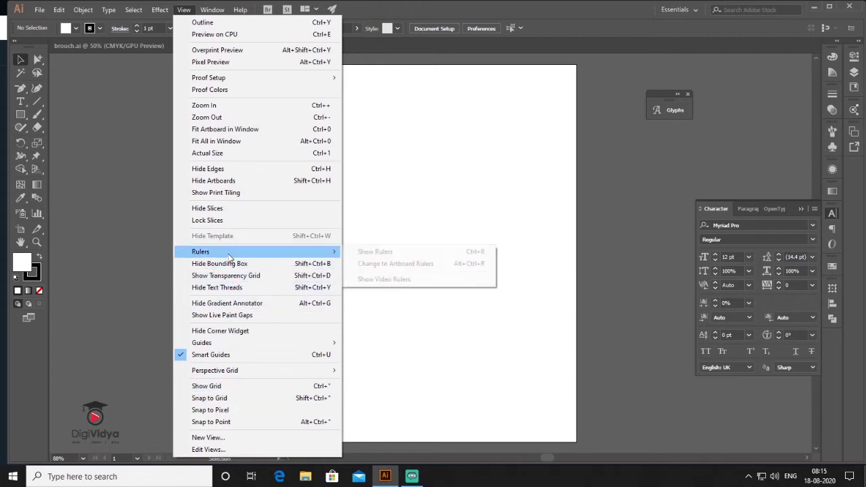
pyautogui.click(476, 257)
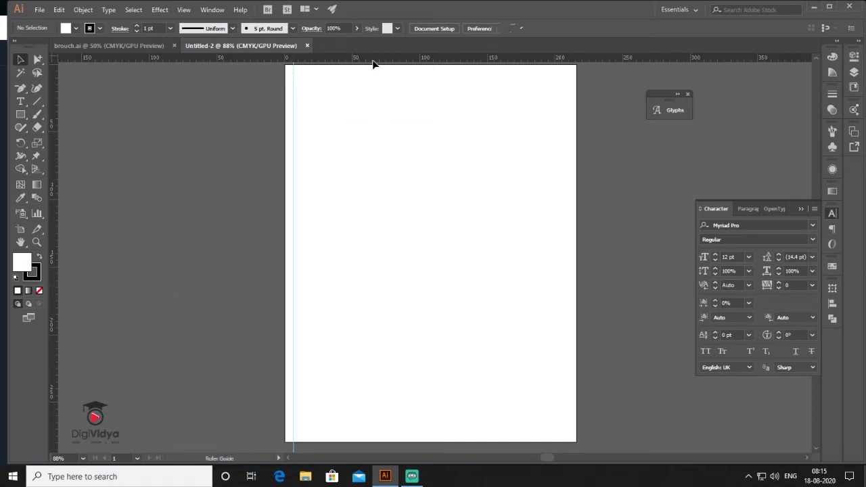
pyautogui.moveTo(373, 67); pyautogui.dragTo(373, 73)
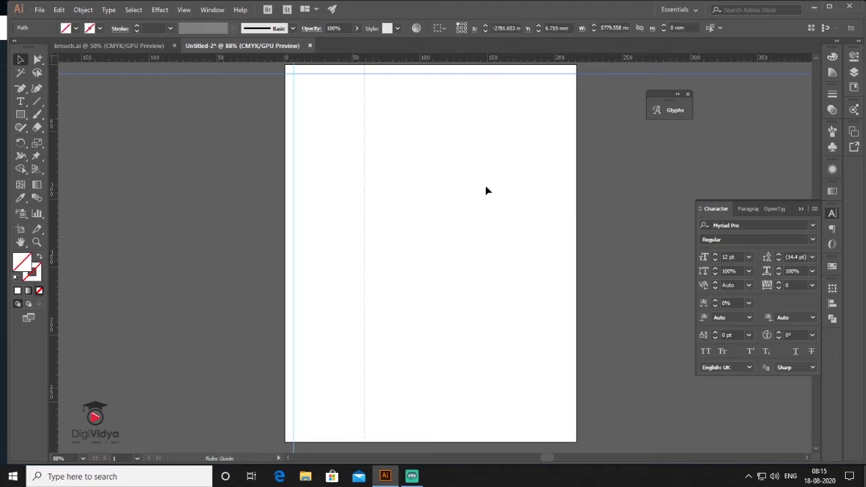
pyautogui.moveTo(539, 193); pyautogui.dragTo(569, 194)
pyautogui.moveTo(570, 193); pyautogui.dragTo(568, 193)
pyautogui.moveTo(577, 58); pyautogui.dragTo(581, 435)
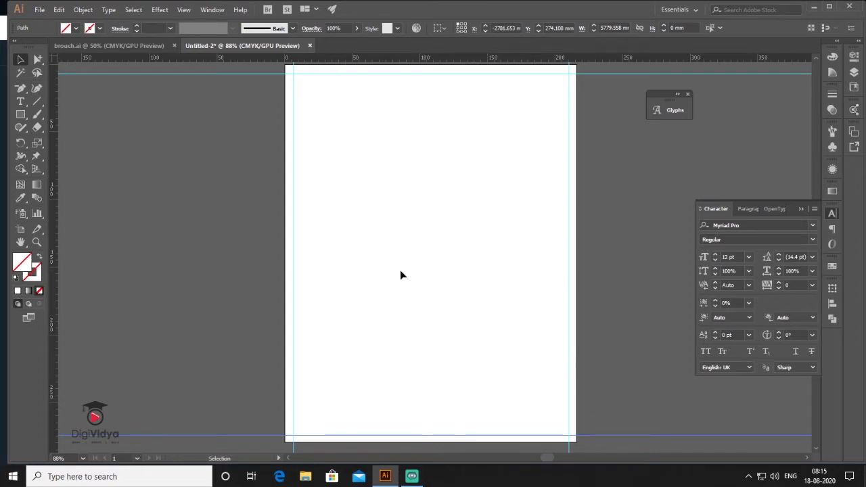
# Step: Scroll the view and move the floating Glyphs panel aside
pyautogui.scroll(-1, 385, 288)
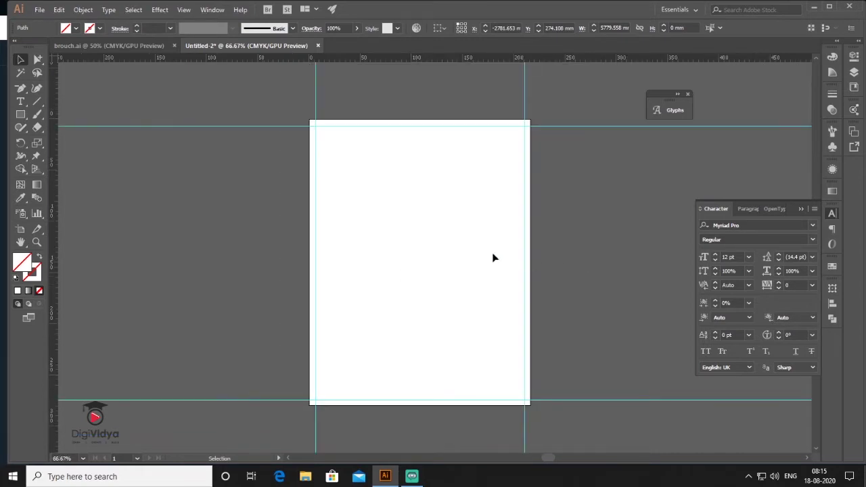
pyautogui.hscroll(3, 493, 254)
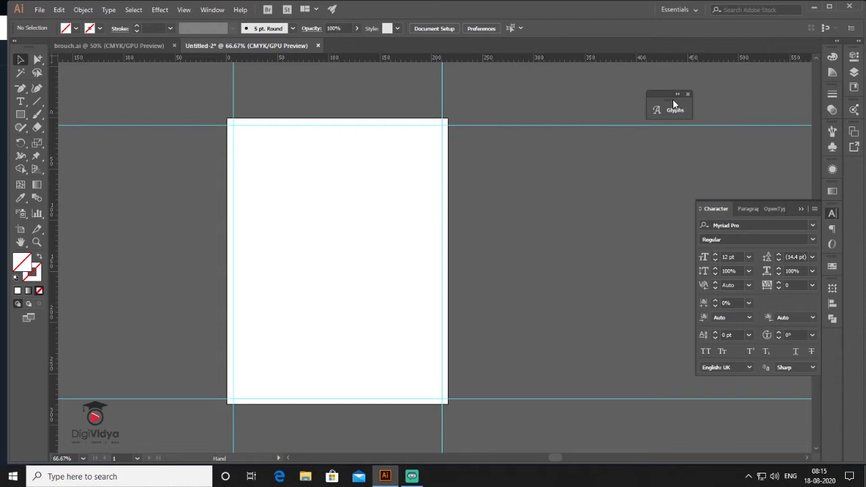
pyautogui.moveTo(673, 99); pyautogui.dragTo(745, 97)
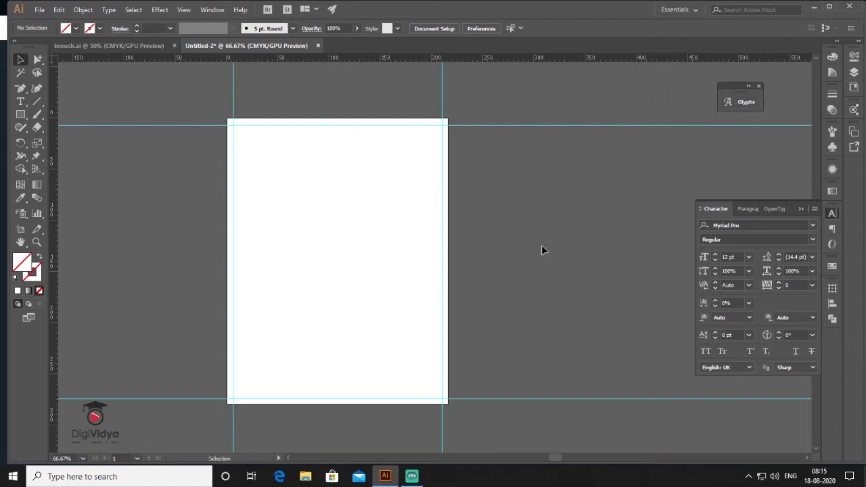
pyautogui.click(41, 10)
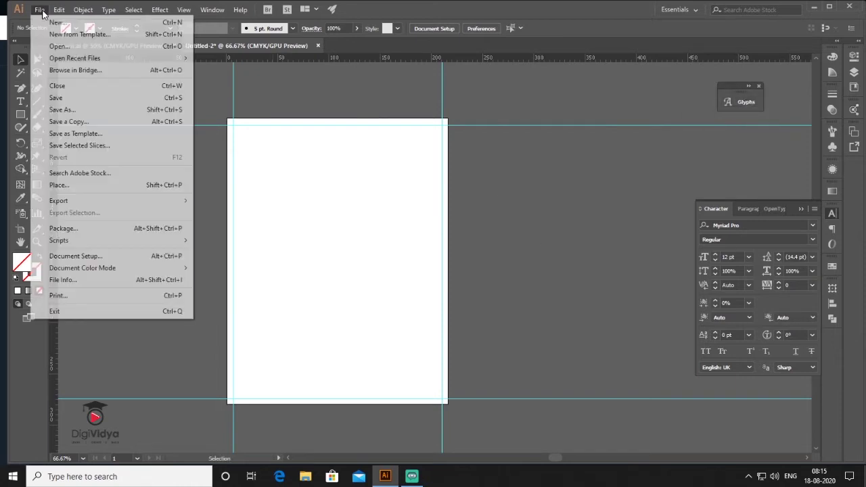
# Step: Place the night-city photo onto the artboard
pyautogui.click(76, 184)
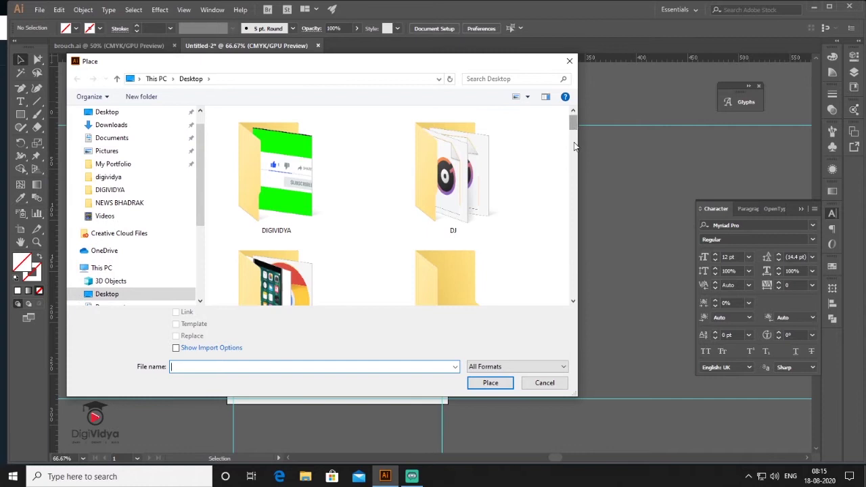
pyautogui.moveTo(574, 146)
pyautogui.mouseDown()
pyautogui.moveTo(572, 240)
pyautogui.moveTo(576, 197)
pyautogui.mouseUp()
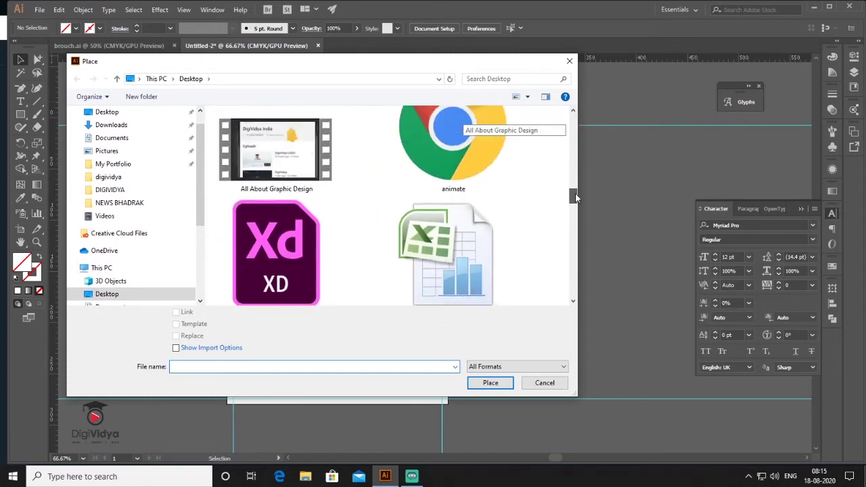
pyautogui.moveTo(576, 197); pyautogui.dragTo(574, 162)
pyautogui.click(269, 158)
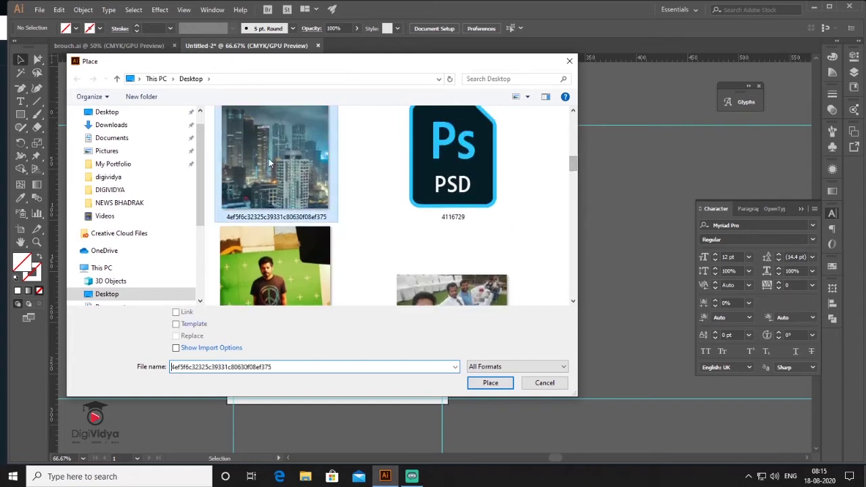
pyautogui.doubleClick(268, 158)
pyautogui.click(268, 162)
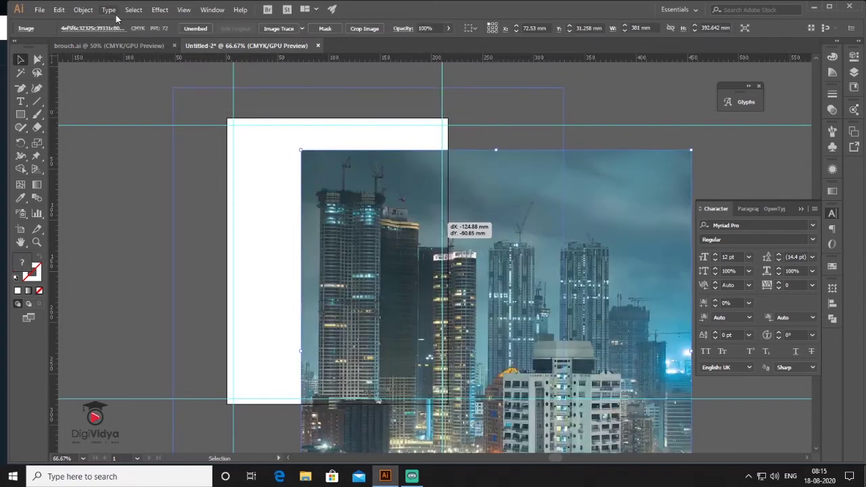
# Step: Reflect the photo vertically and shift it left to cover the artboard
pyautogui.click(83, 9)
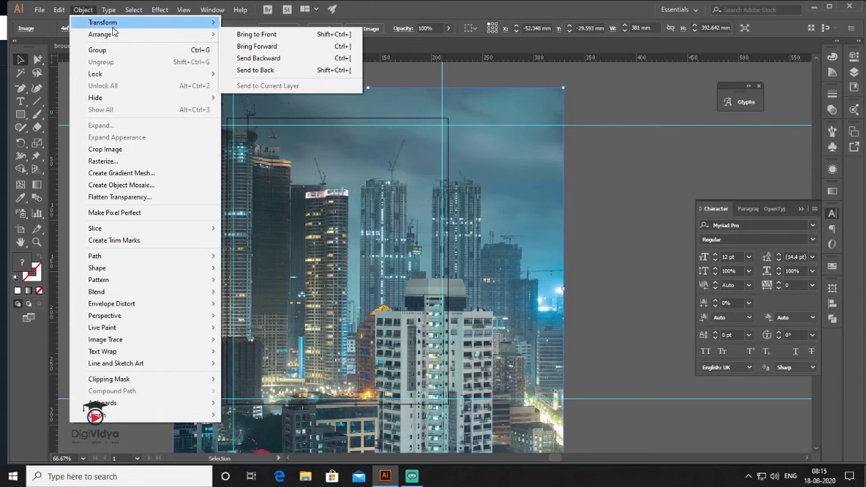
pyautogui.moveTo(102, 22)
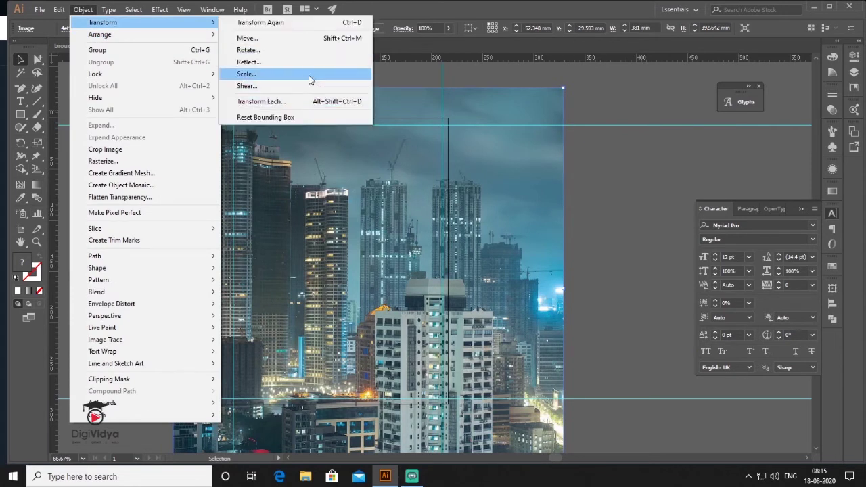
pyautogui.click(308, 63)
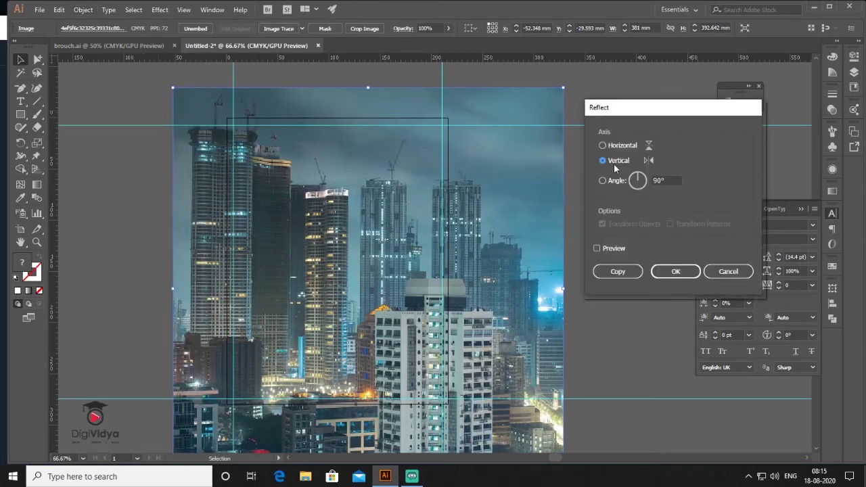
pyautogui.click(675, 272)
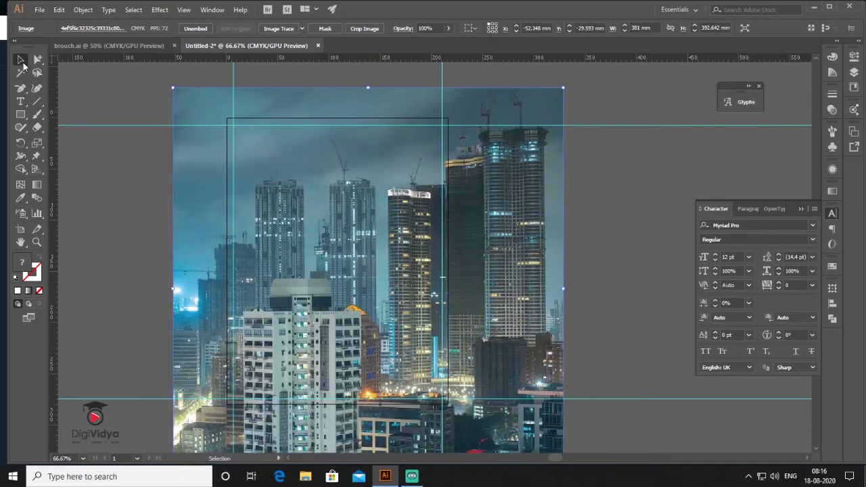
pyautogui.moveTo(480, 232); pyautogui.dragTo(367, 228)
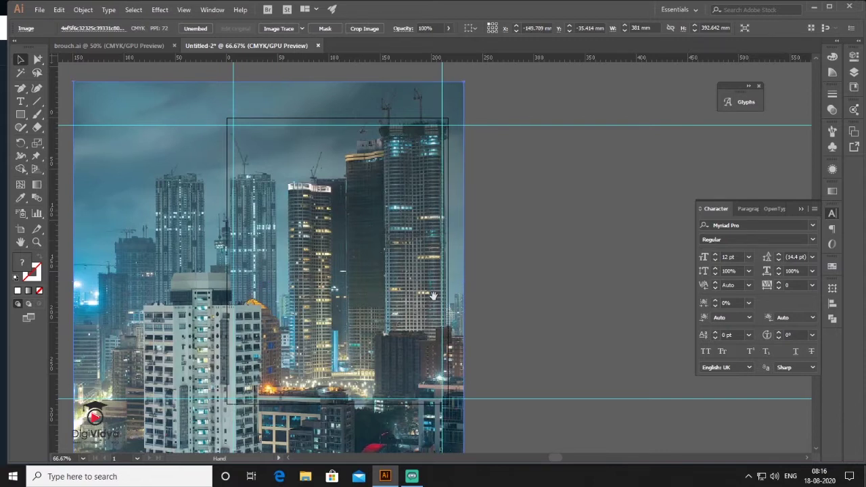
pyautogui.moveTo(376, 270); pyautogui.dragTo(528, 262)
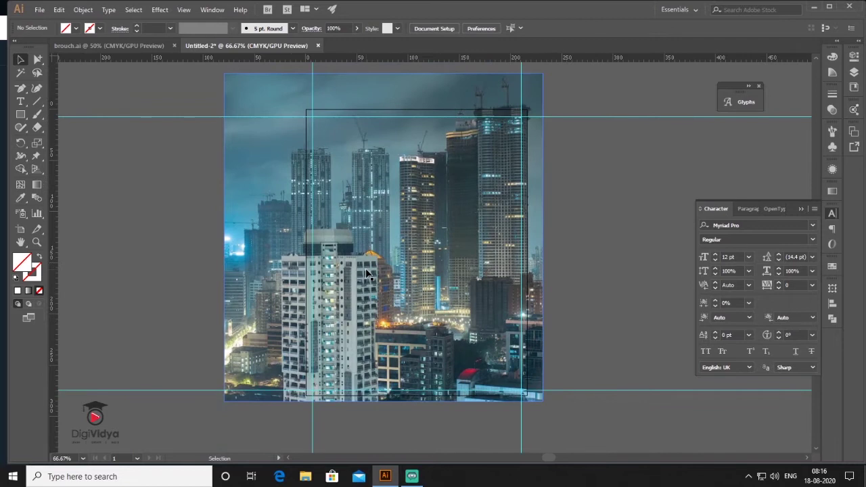
# Step: Draw a white-filled rectangle over the lower part of the page
pyautogui.click(21, 115)
pyautogui.moveTo(305, 396); pyautogui.dragTo(527, 202)
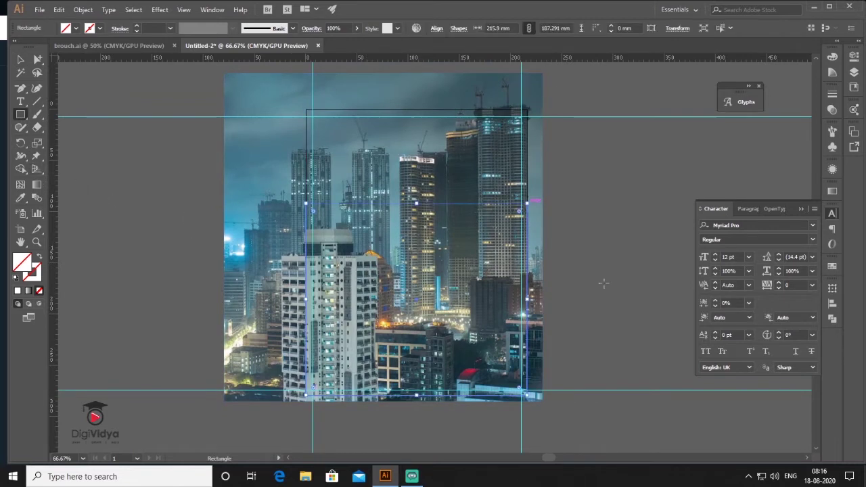
pyautogui.click(17, 292)
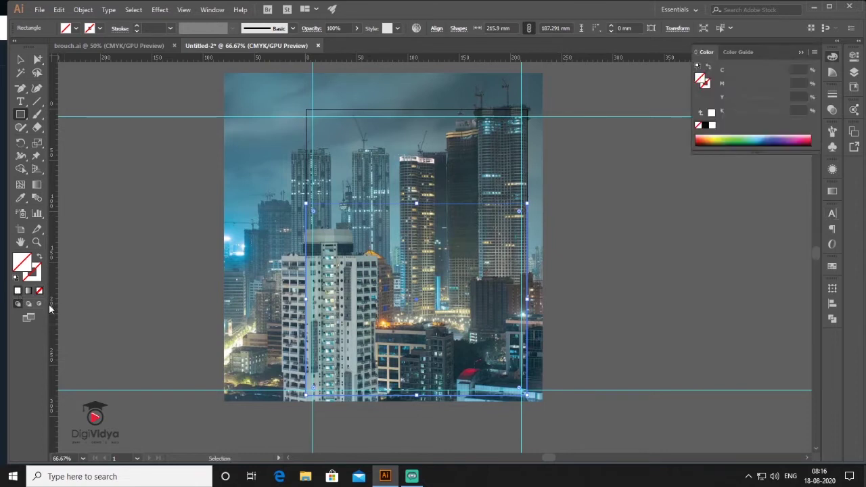
pyautogui.press(',')
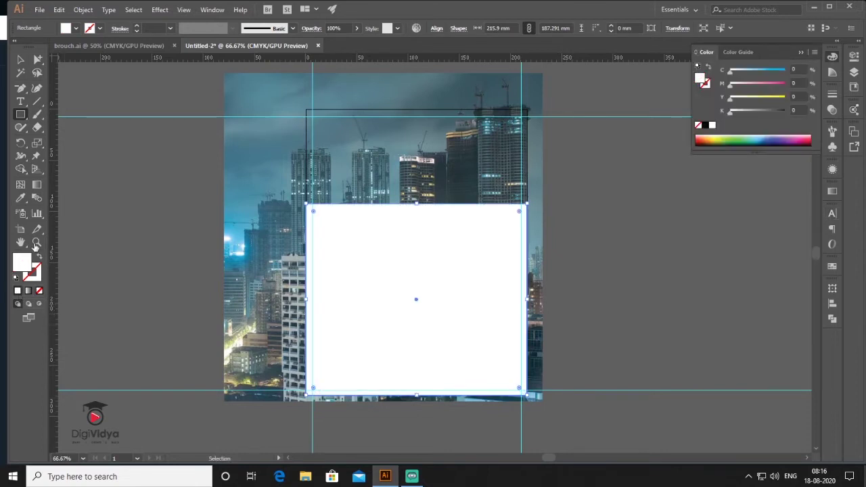
# Step: Add anchor points on the rectangle's top, left and right edges
pyautogui.click(21, 88)
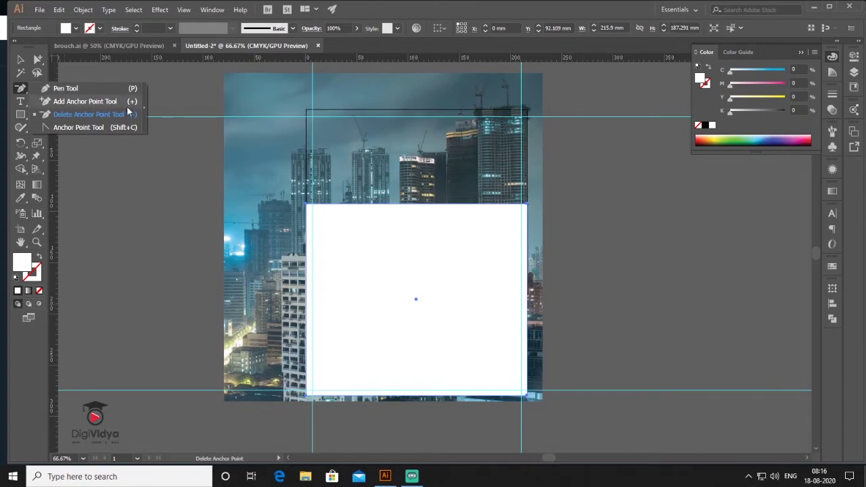
pyautogui.click(139, 113)
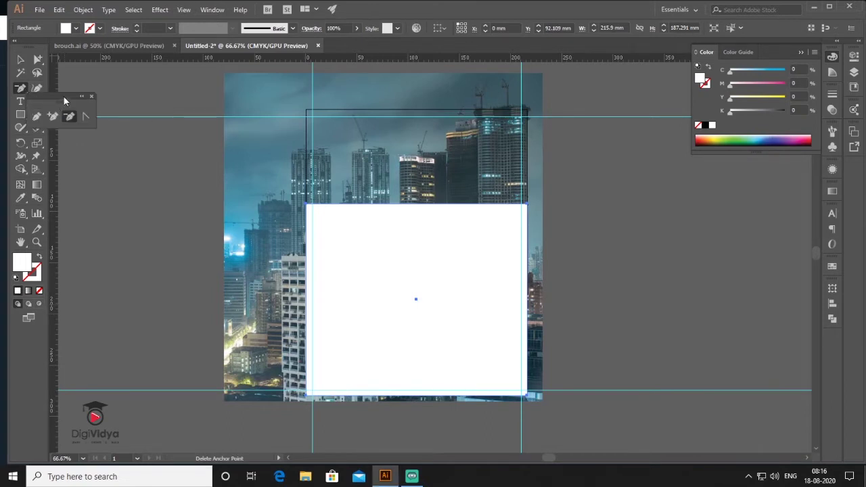
pyautogui.moveTo(64, 101); pyautogui.dragTo(105, 93)
pyautogui.click(115, 108)
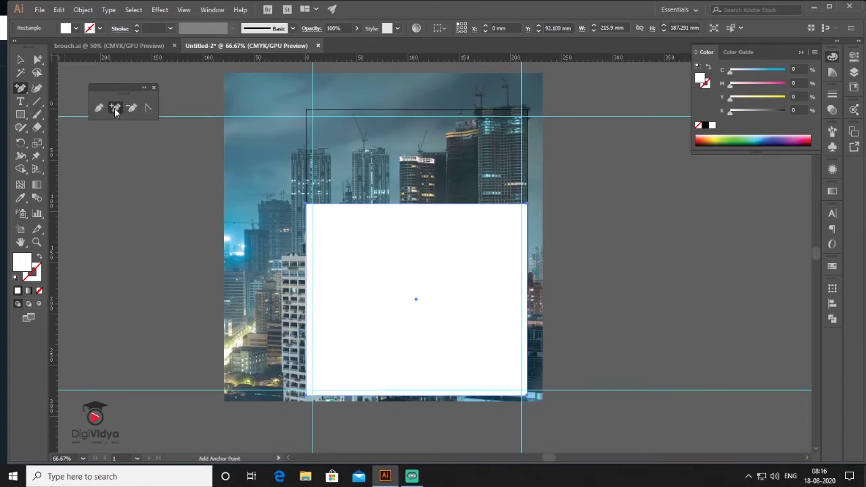
pyautogui.click(446, 204)
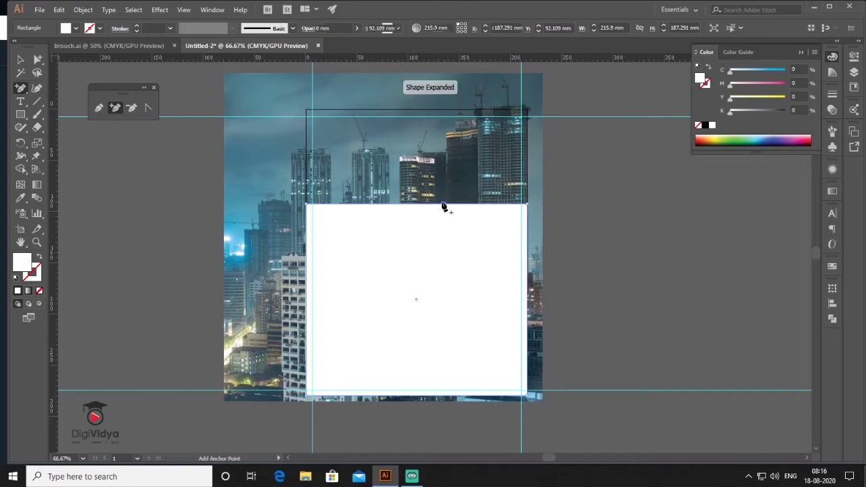
pyautogui.click(306, 366)
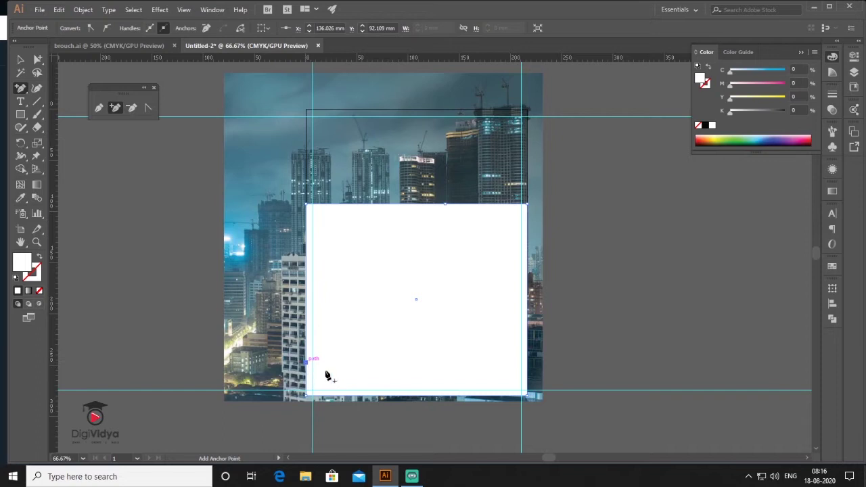
pyautogui.click(527, 290)
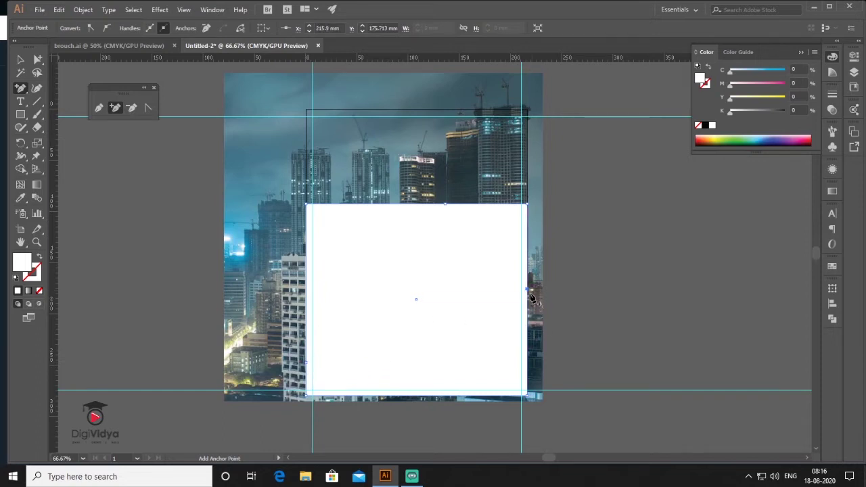
# Step: Delete the rectangle's top-left and top-right corner points, then deselect the peaked shape
pyautogui.click(131, 109)
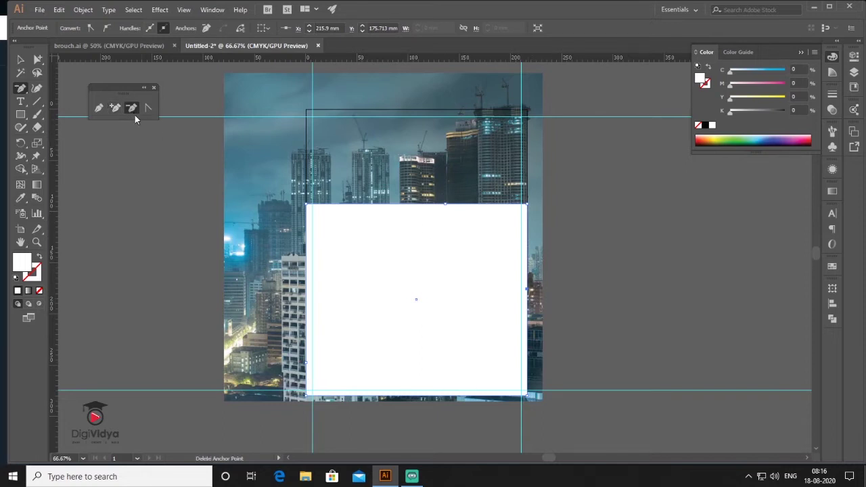
pyautogui.click(307, 205)
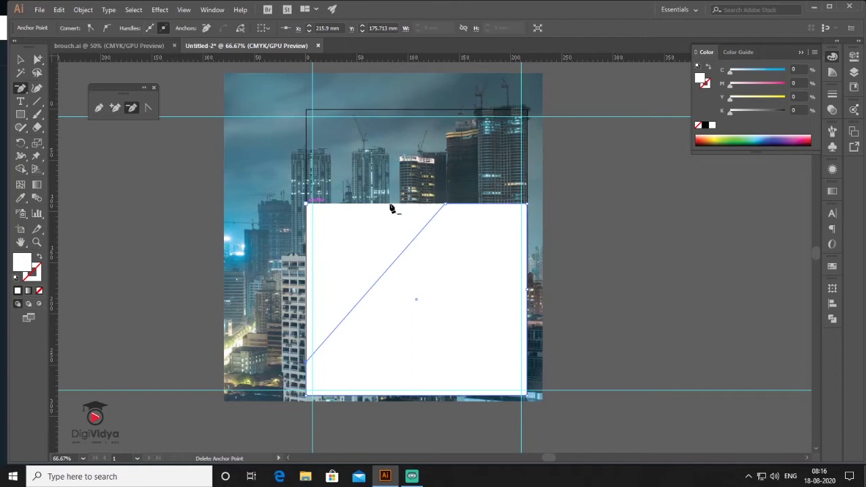
pyautogui.click(526, 204)
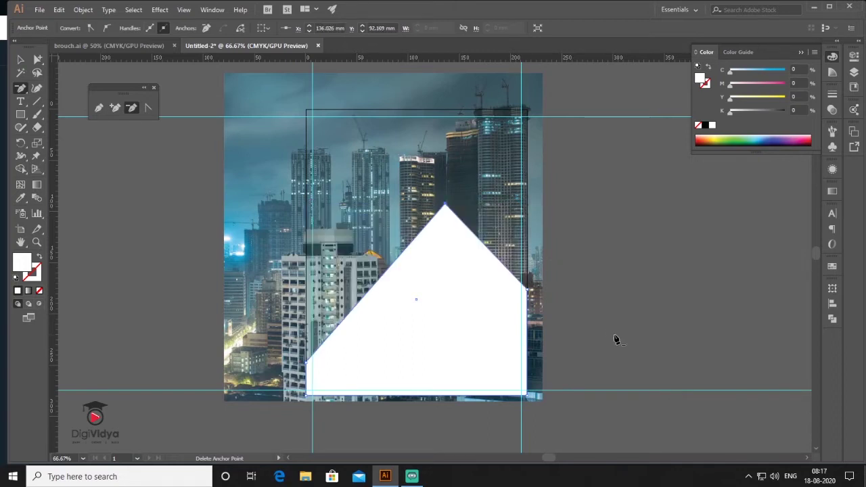
pyautogui.click(20, 59)
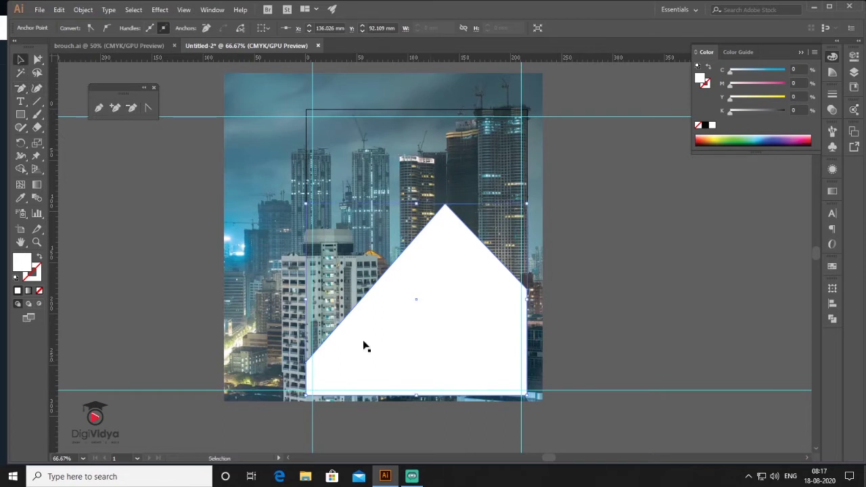
pyautogui.click(633, 271)
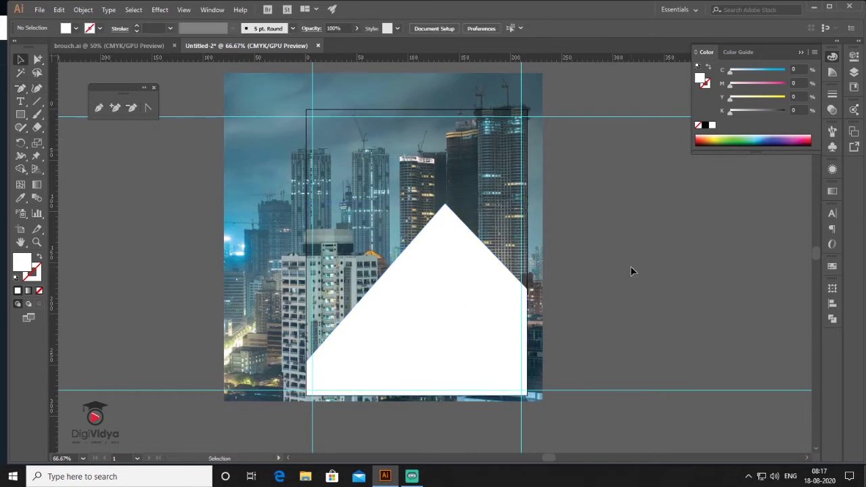
# Step: Create a white 3-sided polygon triangle
pyautogui.click(22, 114)
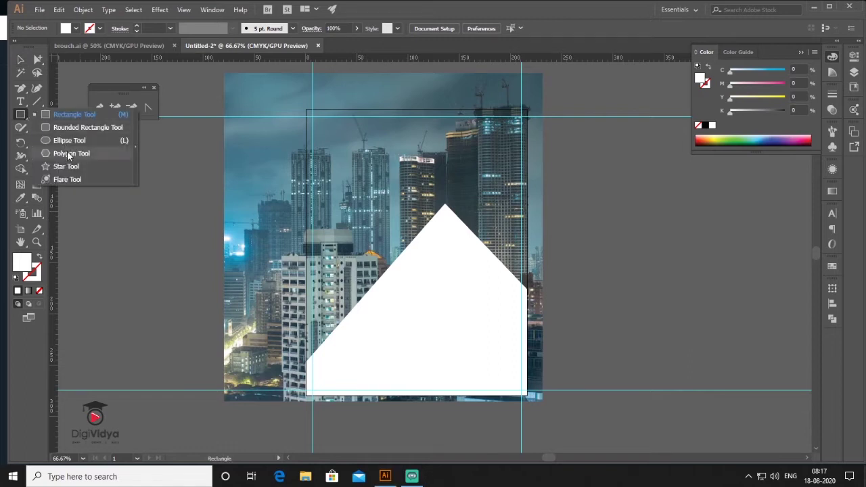
pyautogui.moveTo(23, 116); pyautogui.dragTo(68, 152)
pyautogui.click(137, 188)
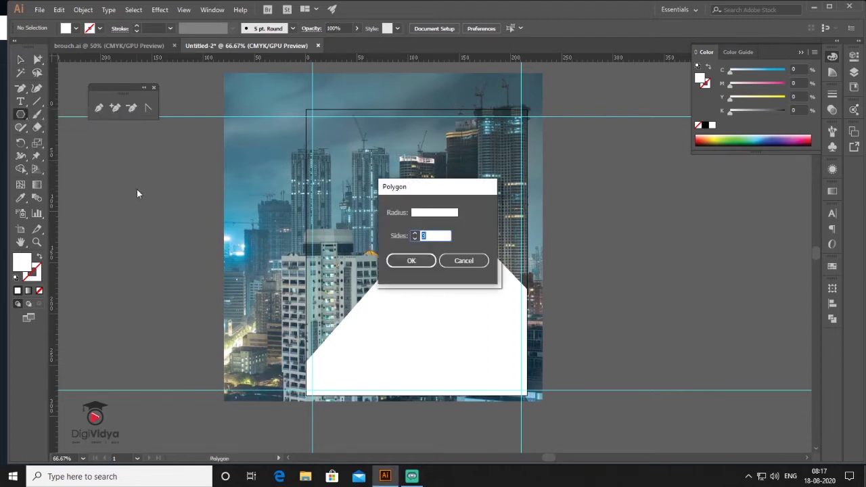
pyautogui.click(422, 261)
# Step: Rotate the triangle 270° to point right, move it to the left edge, and scale it down
pyautogui.click(21, 59)
pyautogui.moveTo(164, 169)
pyautogui.mouseDown()
pyautogui.moveTo(176, 236)
pyautogui.moveTo(157, 215)
pyautogui.moveTo(348, 349)
pyautogui.mouseUp()
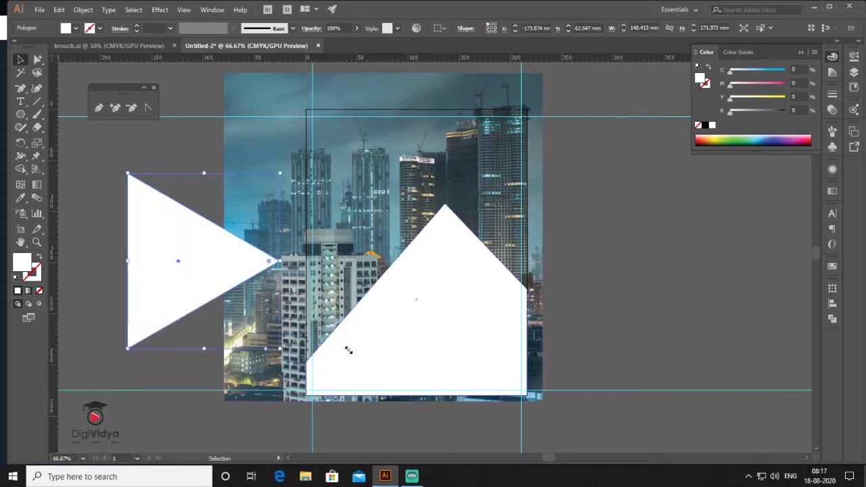
pyautogui.moveTo(198, 283); pyautogui.dragTo(377, 233)
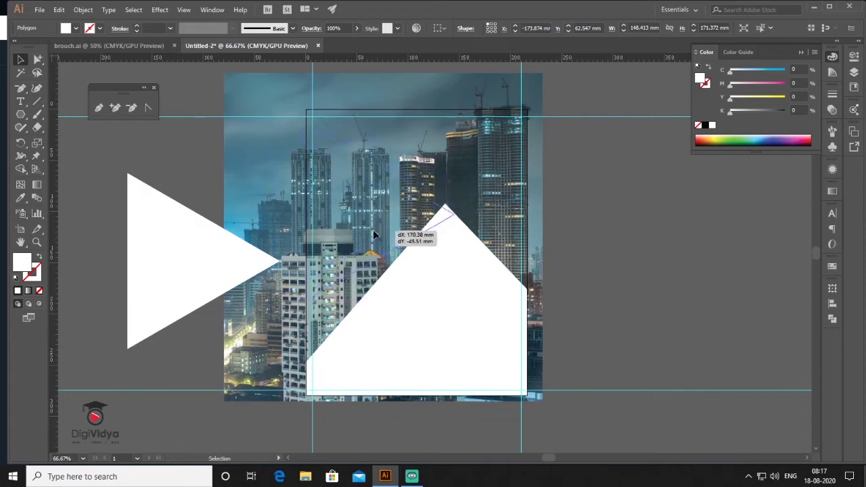
pyautogui.moveTo(453, 213); pyautogui.dragTo(401, 231)
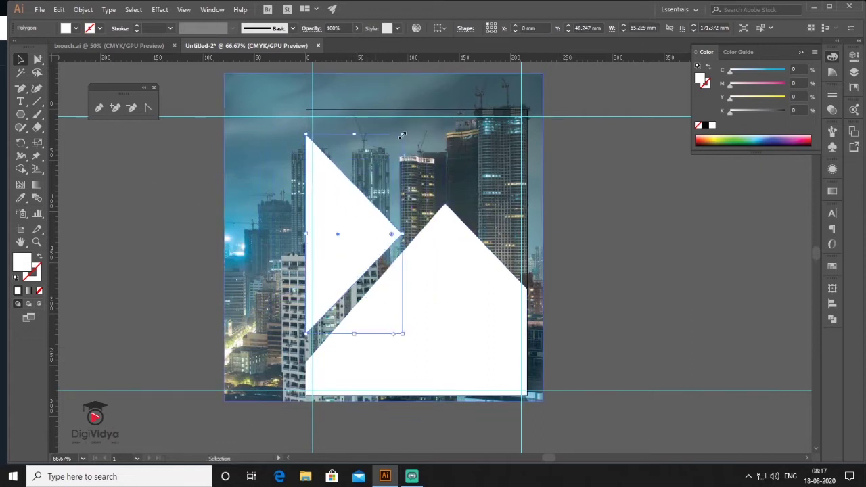
pyautogui.moveTo(354, 333); pyautogui.dragTo(353, 289)
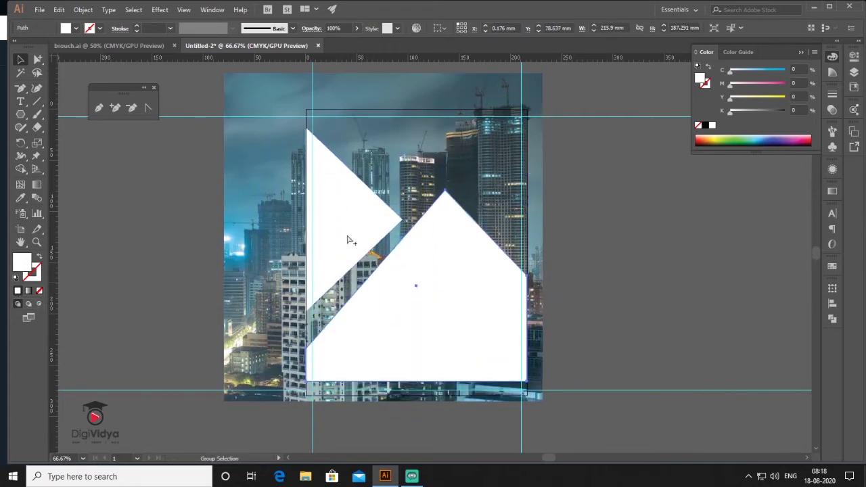
pyautogui.click(168, 280)
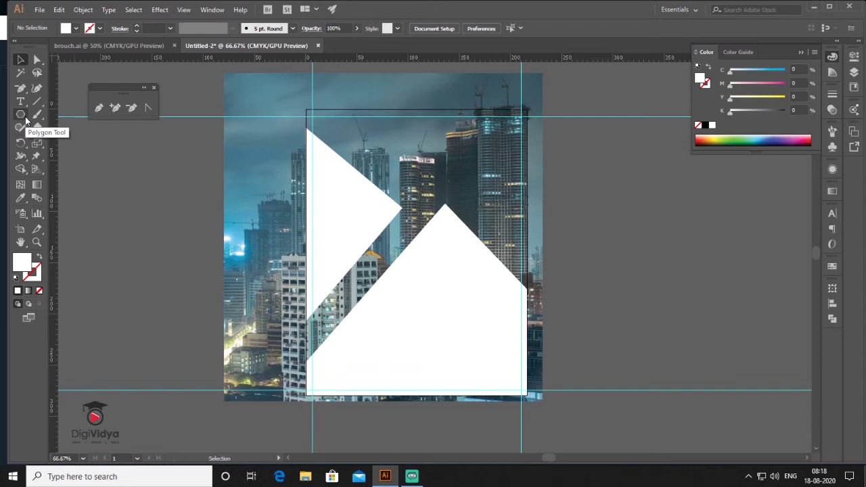
pyautogui.click(355, 215)
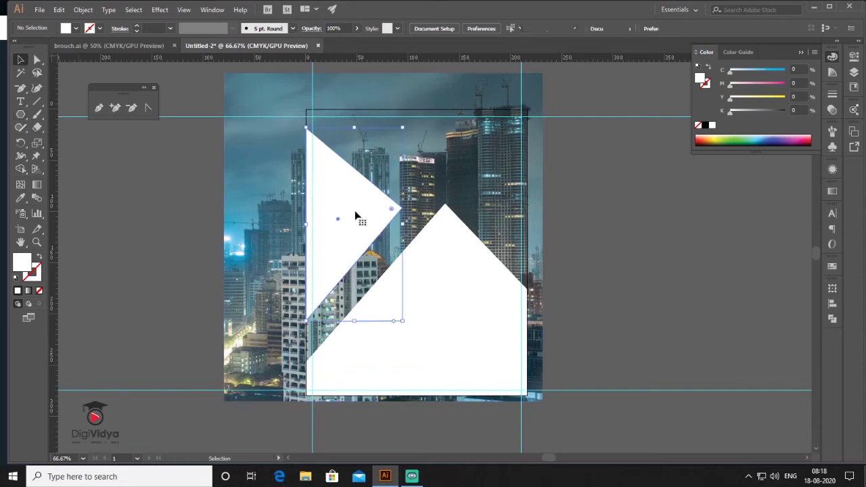
# Step: Copy and paste the triangle, moving the copy to the right of the artboard
pyautogui.click(59, 9)
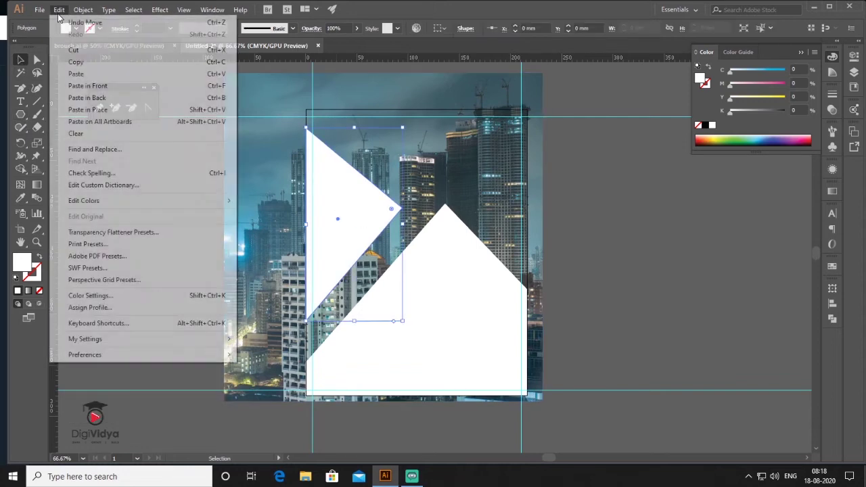
pyautogui.click(76, 62)
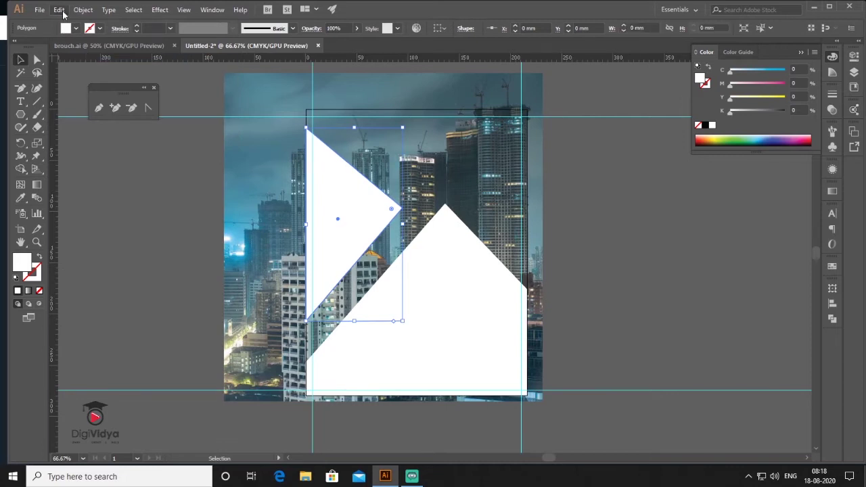
pyautogui.click(58, 9)
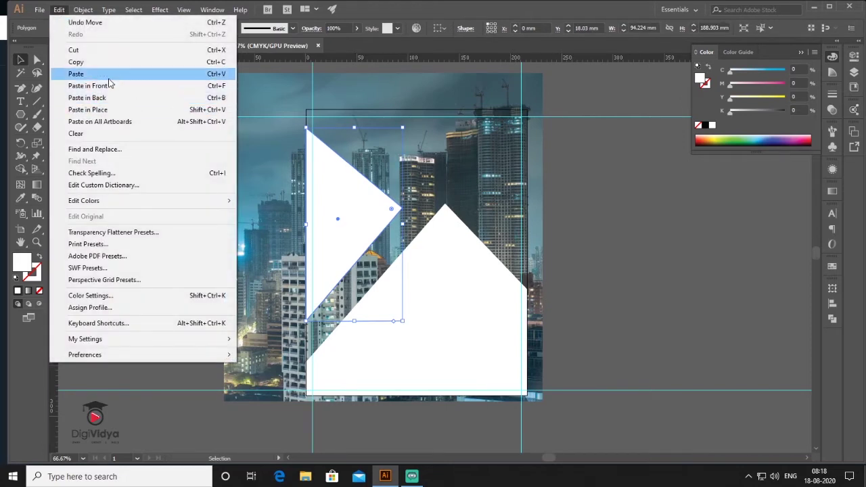
pyautogui.click(91, 74)
pyautogui.moveTo(431, 248); pyautogui.dragTo(611, 226)
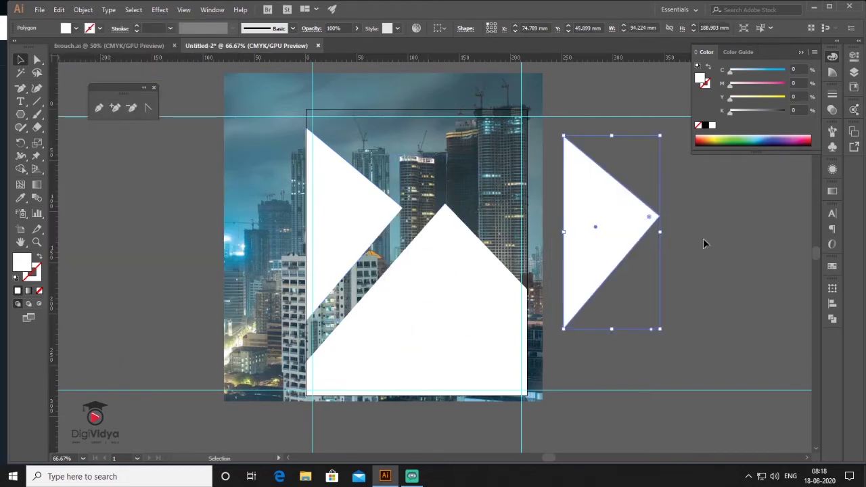
# Step: Reflect the copy vertically to point left and stretch its corner to the right page edge
pyautogui.click(84, 10)
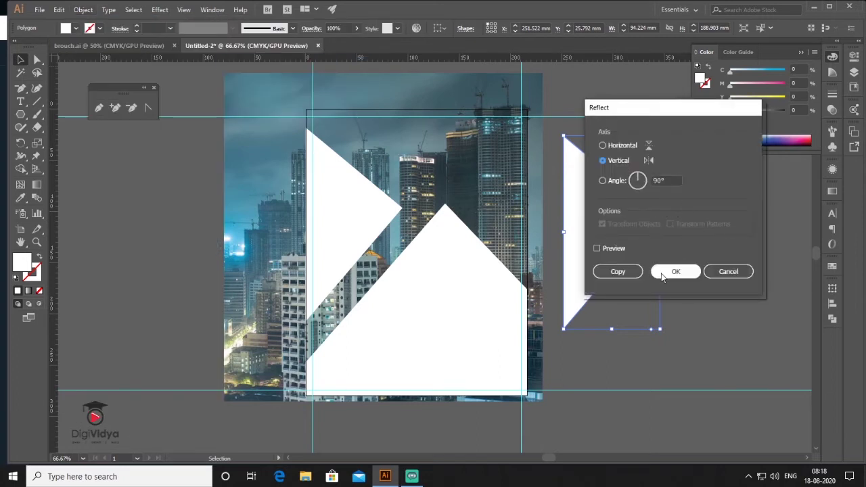
pyautogui.click(669, 274)
pyautogui.moveTo(644, 275); pyautogui.dragTo(476, 142)
pyautogui.hotkey('ctrl', '+')
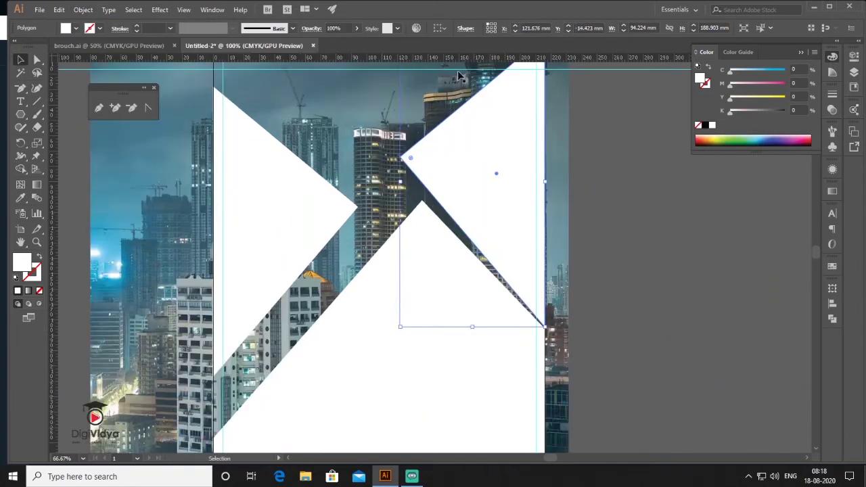
pyautogui.press('a')
pyautogui.moveTo(406, 253); pyautogui.dragTo(551, 409)
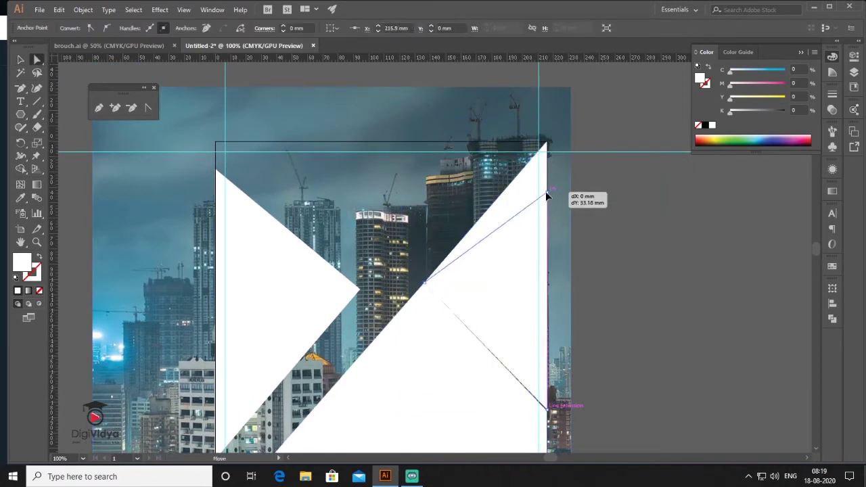
pyautogui.hotkey('ctrl', '-')
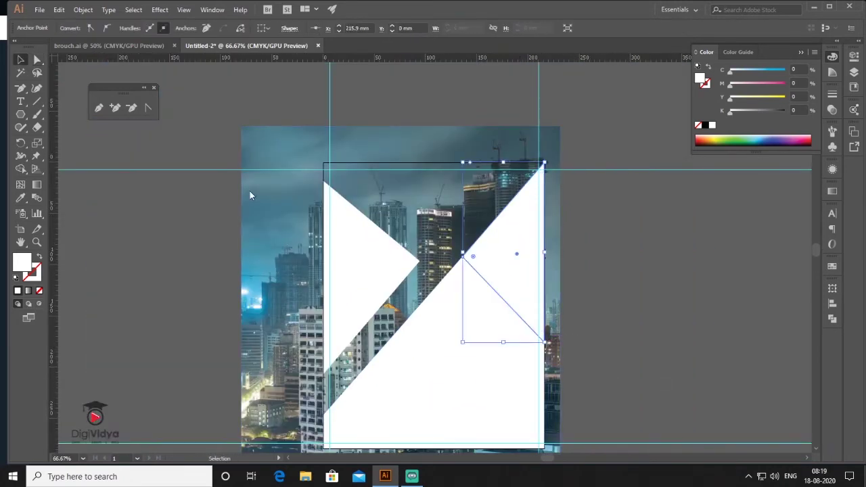
# Step: Fill the right triangle purple with C 93 and M 98
pyautogui.press('v')
pyautogui.click(498, 274)
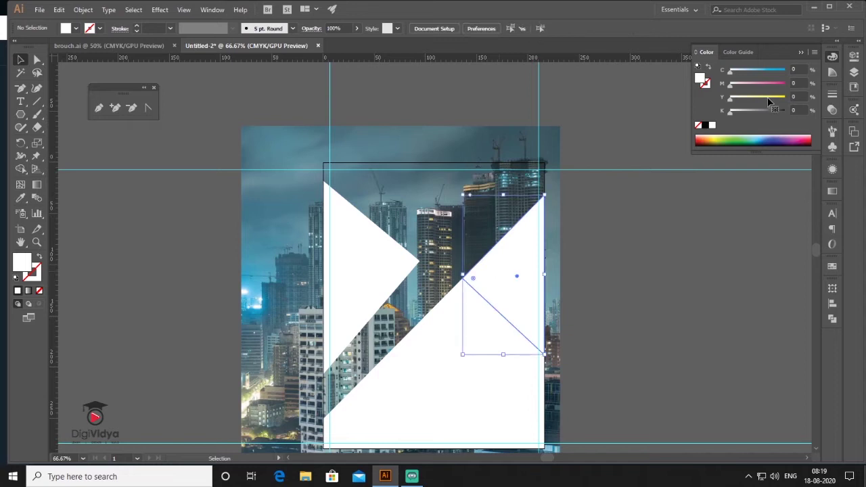
pyautogui.click(784, 69)
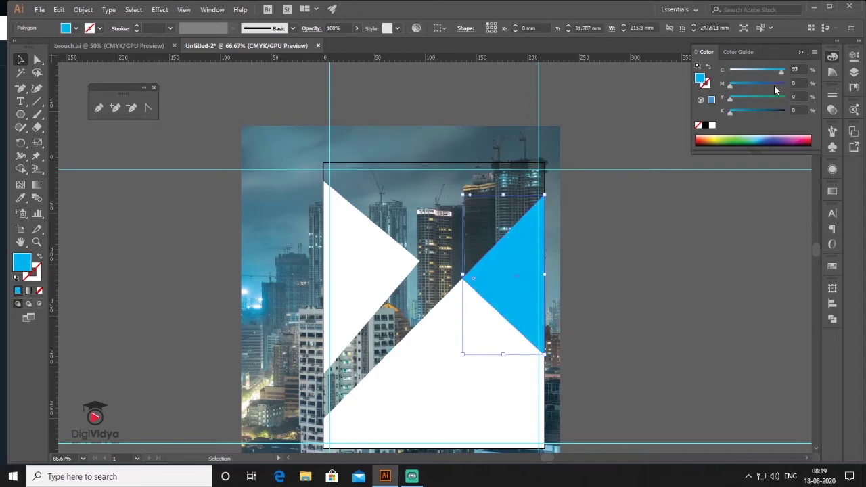
pyautogui.click(783, 83)
pyautogui.click(636, 291)
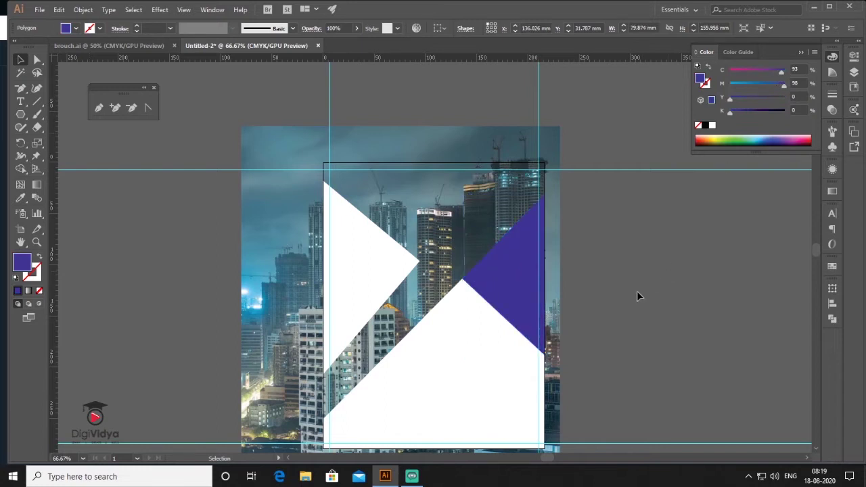
pyautogui.click(456, 247)
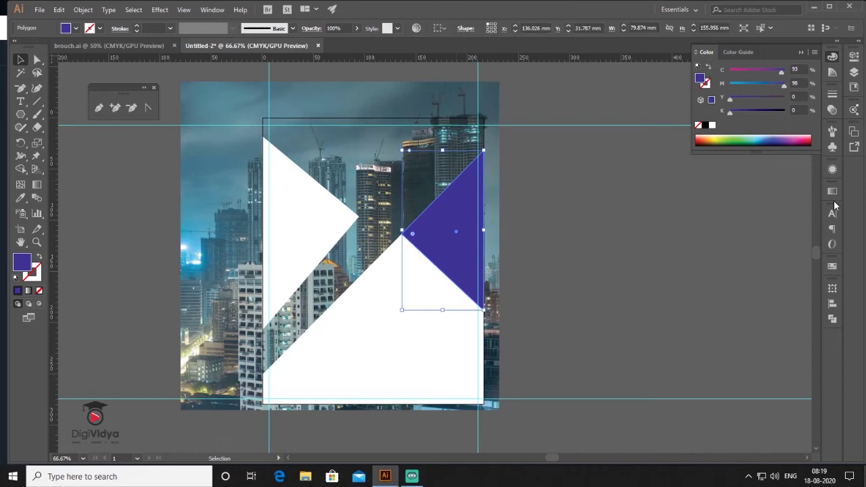
# Step: Try Overlay and Multiply blending on the triangle, settling on Screen
pyautogui.click(833, 109)
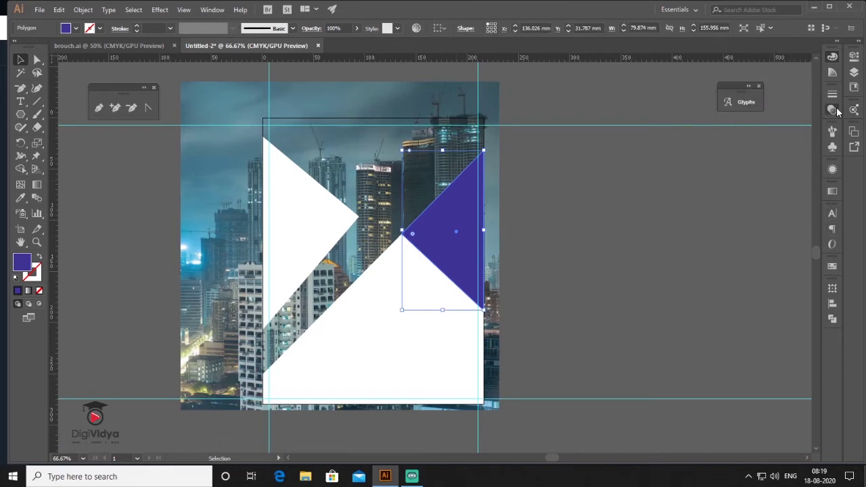
pyautogui.click(744, 106)
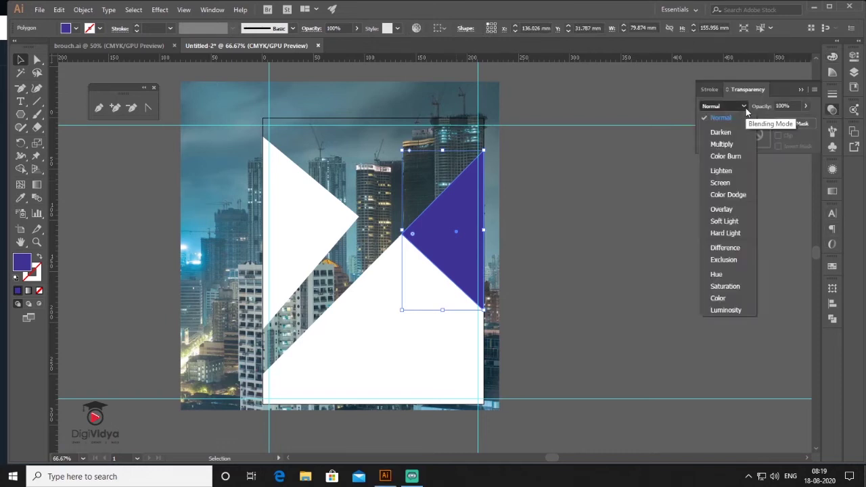
pyautogui.click(722, 211)
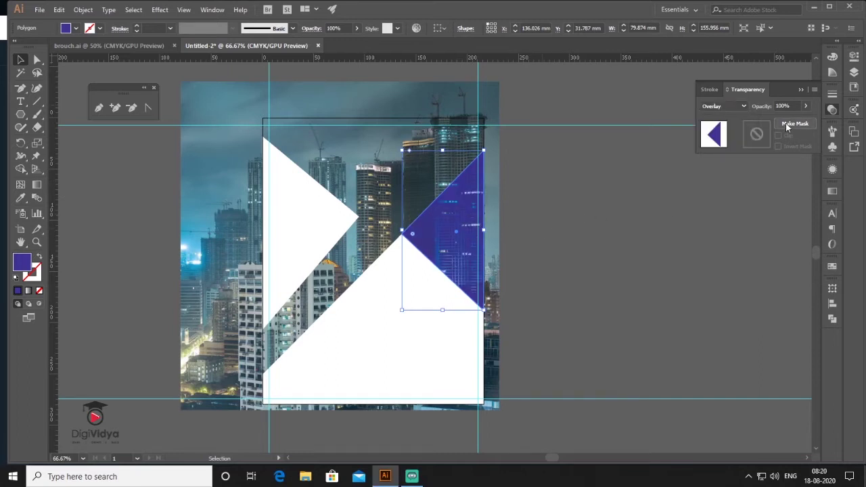
pyautogui.click(727, 107)
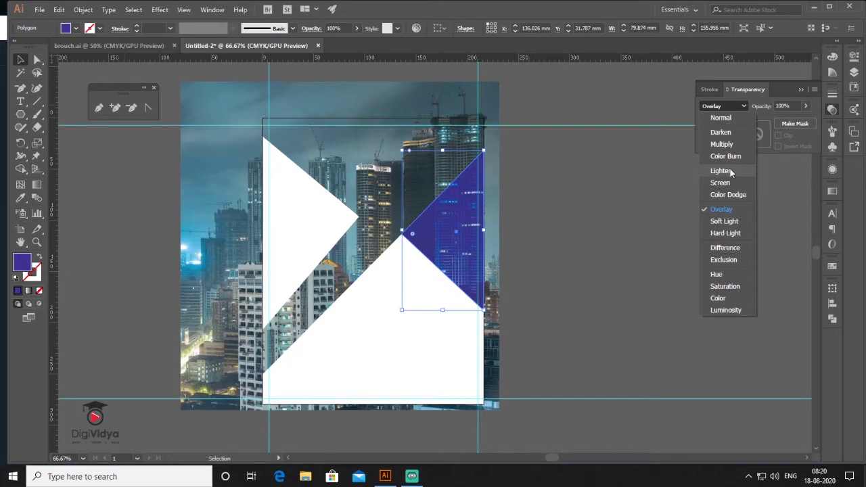
pyautogui.click(721, 144)
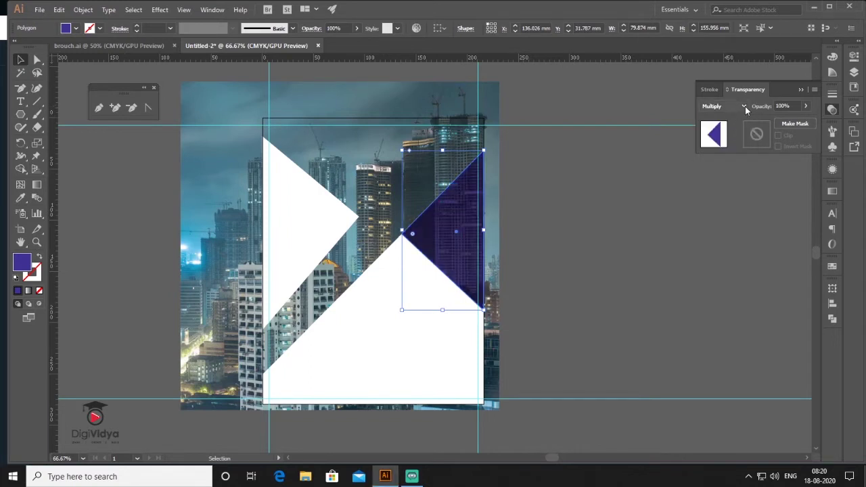
pyautogui.click(744, 107)
pyautogui.press('Escape')
pyautogui.click(579, 229)
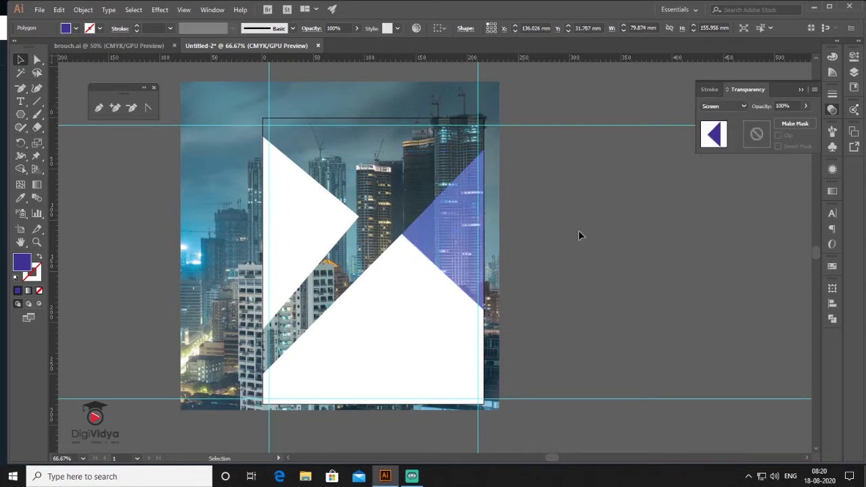
pyautogui.click(390, 323)
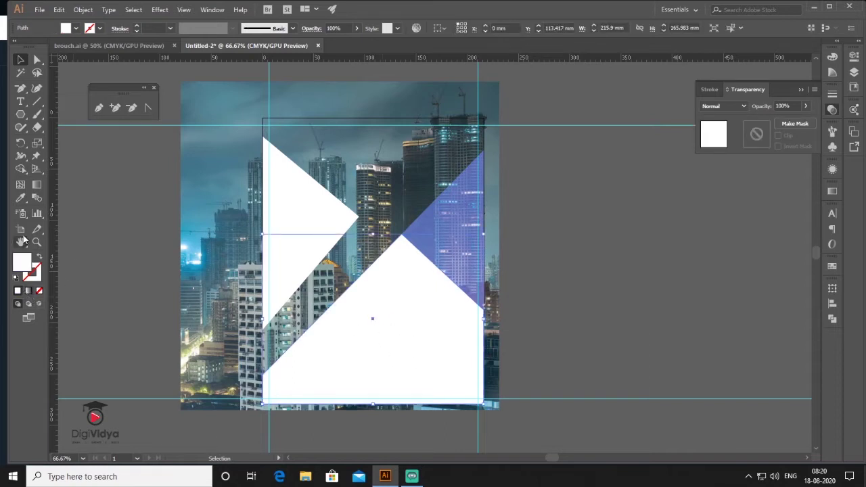
# Step: Give the peaked shape a black fill and no stroke
pyautogui.click(21, 185)
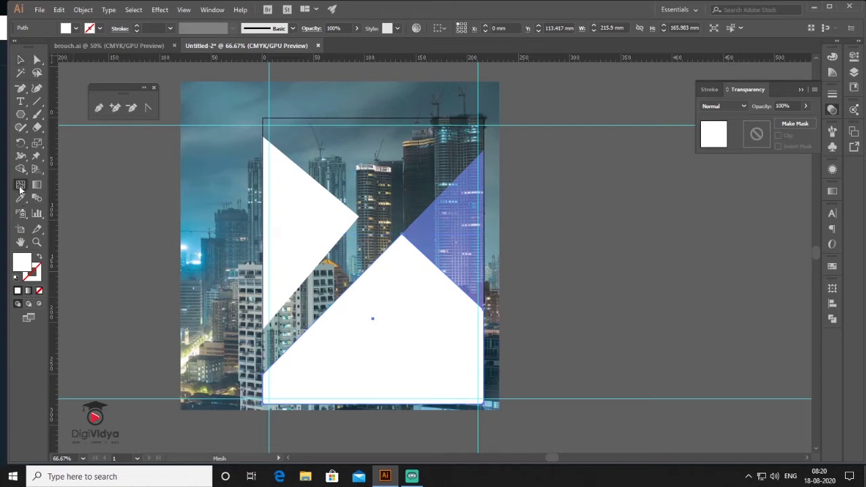
pyautogui.click(16, 278)
pyautogui.click(21, 59)
pyautogui.click(365, 346)
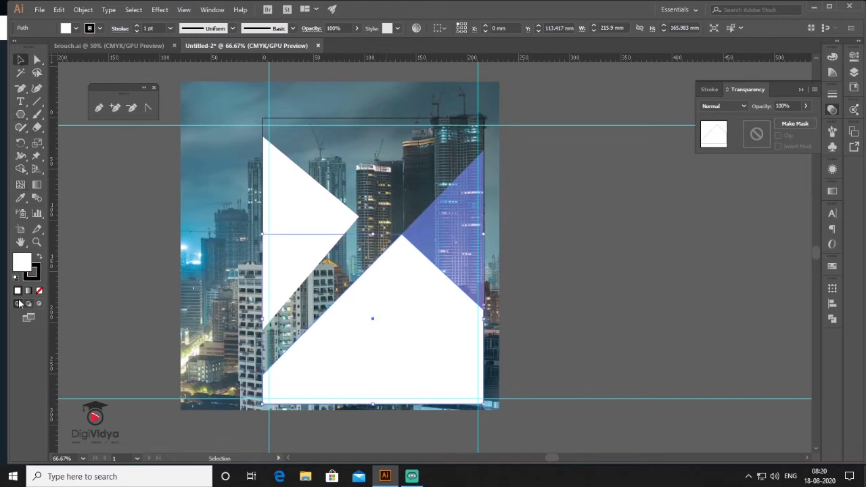
pyautogui.click(38, 257)
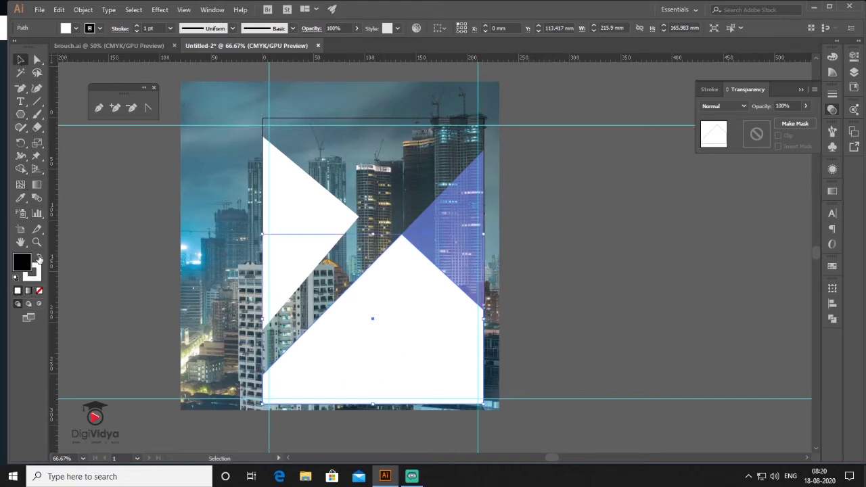
pyautogui.click(40, 292)
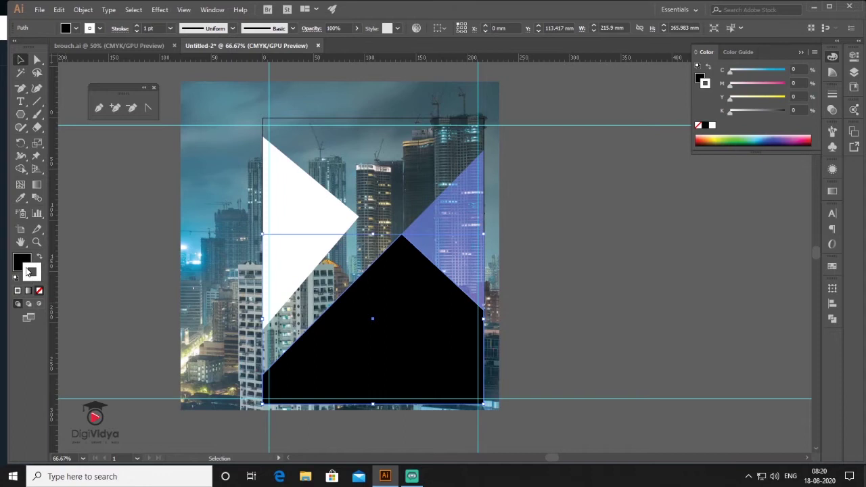
# Step: Add a mesh point at the shape's centre and set it to 45% black grey
pyautogui.click(21, 185)
pyautogui.click(396, 291)
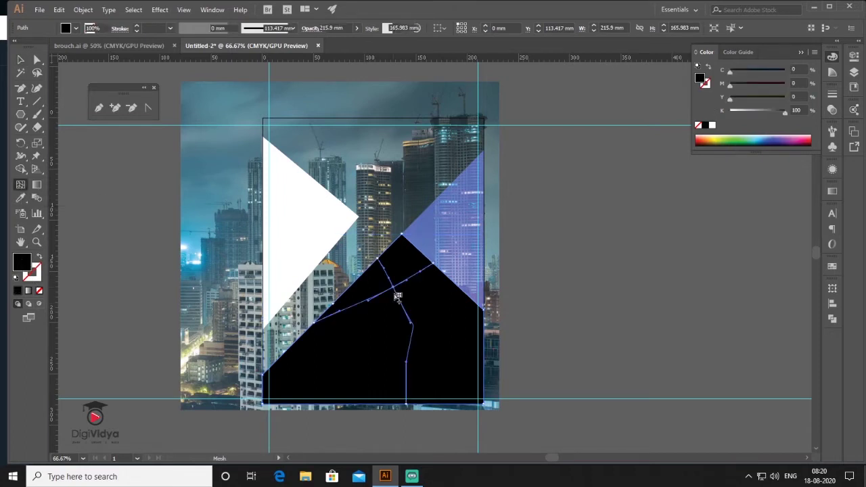
pyautogui.click(744, 112)
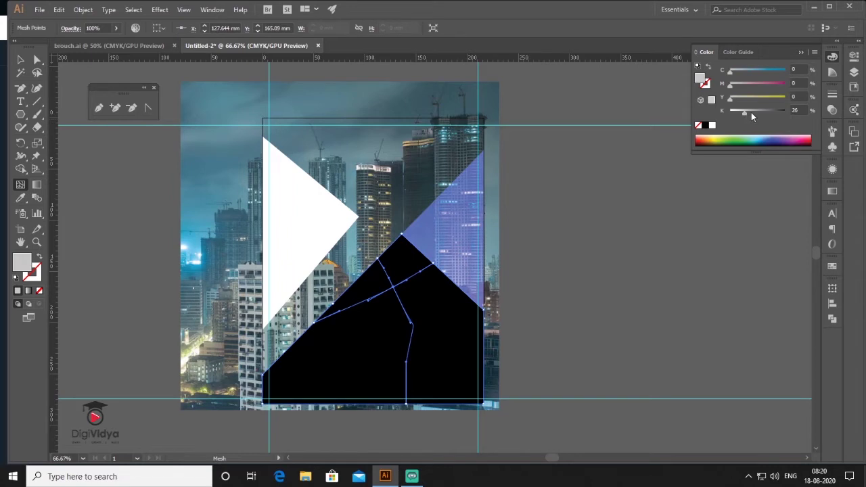
pyautogui.click(750, 112)
pyautogui.moveTo(750, 112); pyautogui.dragTo(755, 110)
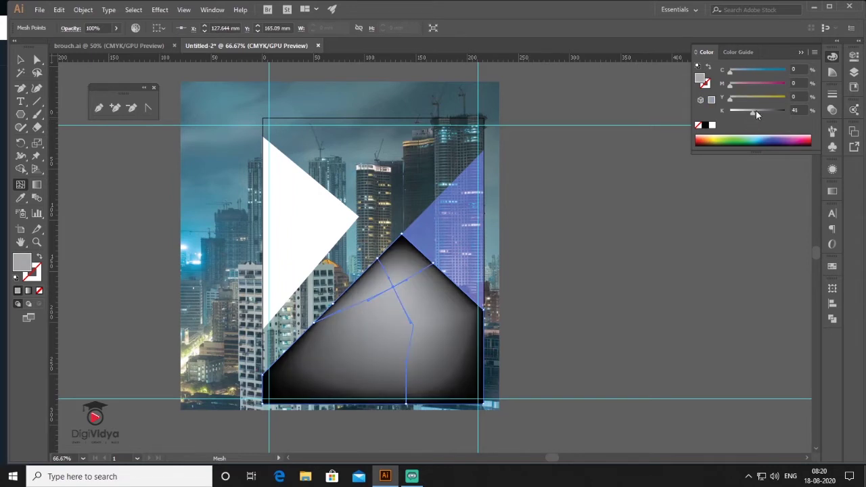
pyautogui.click(21, 60)
pyautogui.click(79, 224)
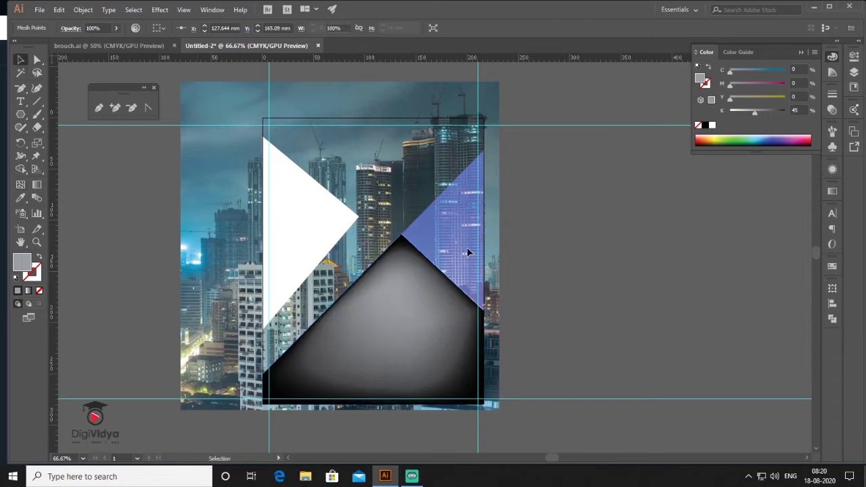
pyautogui.click(668, 279)
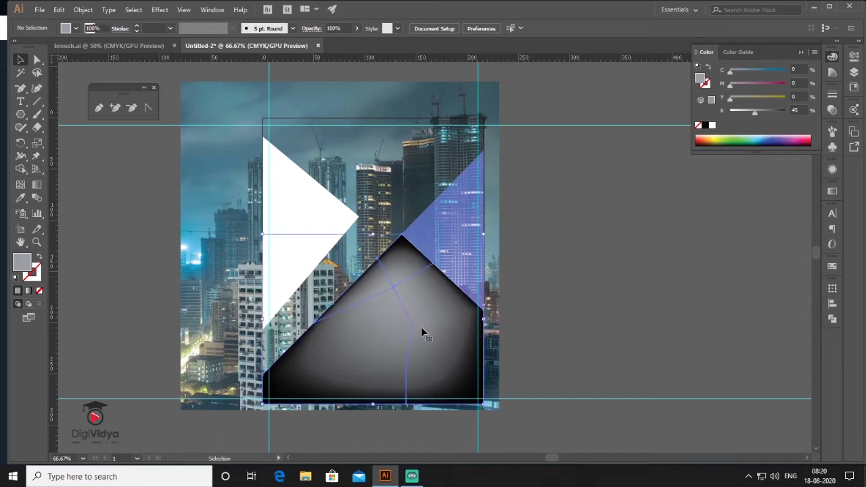
pyautogui.moveTo(421, 331); pyautogui.dragTo(587, 294)
pyautogui.click(399, 235)
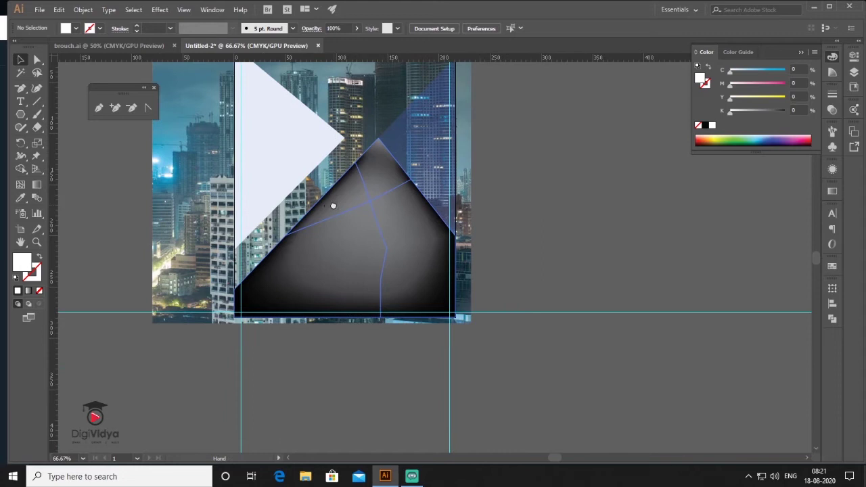
# Step: Draw a white rectangle on the empty canvas beside the cover
pyautogui.moveTo(387, 348); pyautogui.dragTo(310, 203)
pyautogui.click(21, 114)
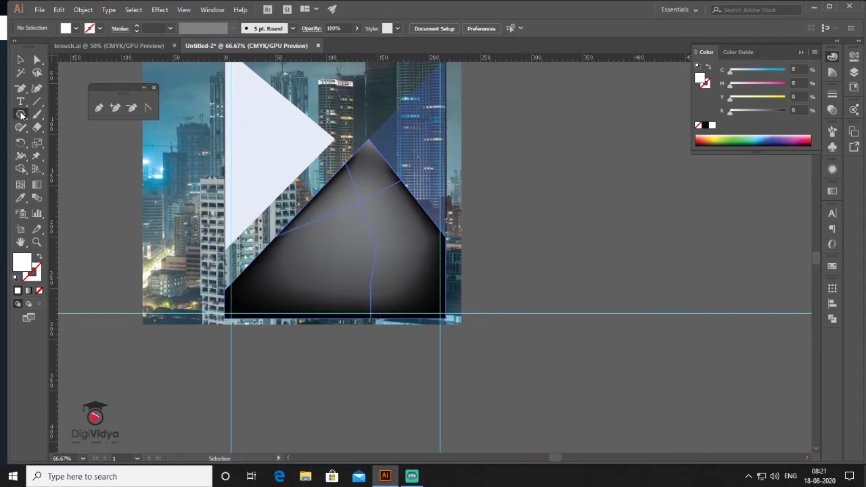
pyautogui.moveTo(21, 114); pyautogui.dragTo(64, 113)
pyautogui.moveTo(521, 213); pyautogui.dragTo(604, 271)
pyautogui.click(20, 60)
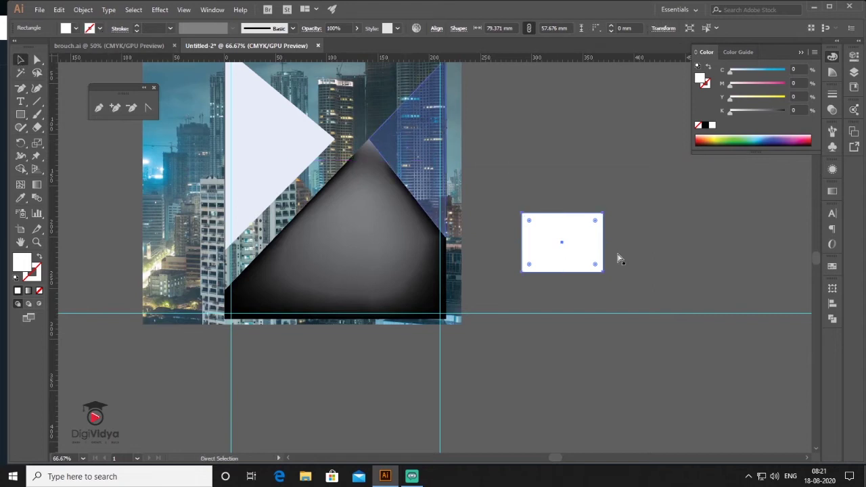
# Step: Paste a copy in front of the rectangle and shrink it smaller
pyautogui.click(59, 10)
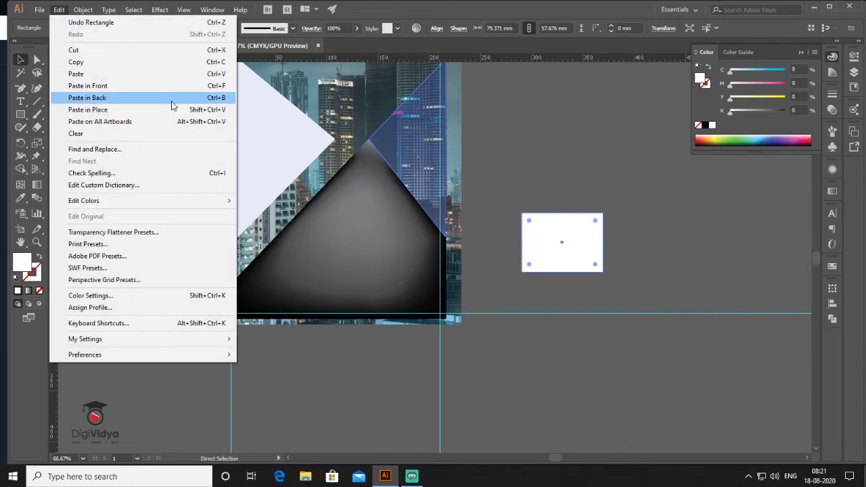
pyautogui.click(228, 88)
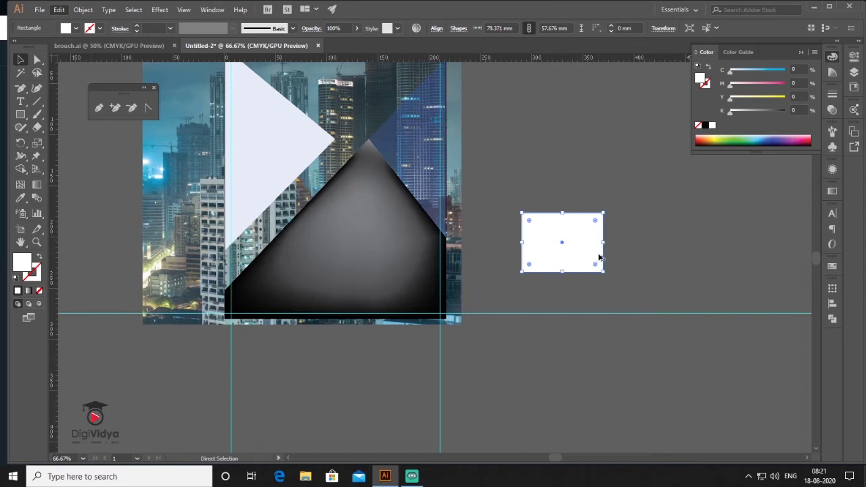
pyautogui.scroll(4, 599, 258)
pyautogui.moveTo(615, 333); pyautogui.dragTo(598, 318)
pyautogui.moveTo(434, 317); pyautogui.dragTo(435, 311)
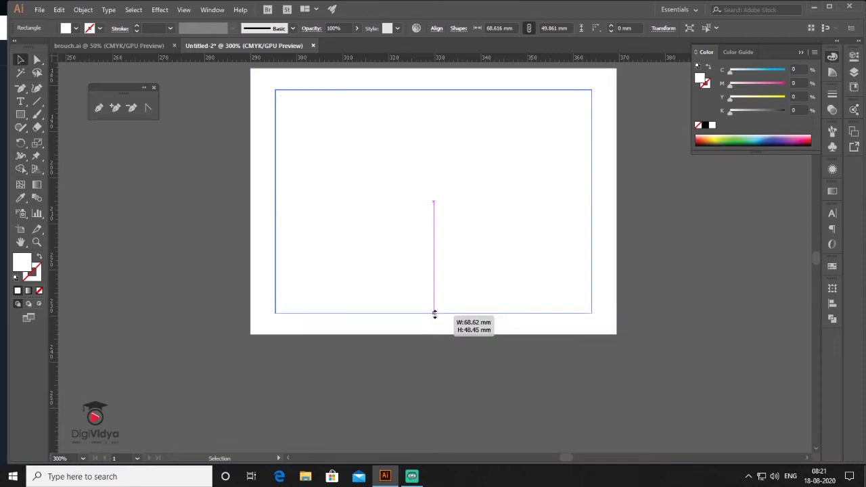
# Step: Subtract the inner rectangle from the outer with Pathfinder Minus Front
pyautogui.moveTo(200, 213); pyautogui.dragTo(441, 296)
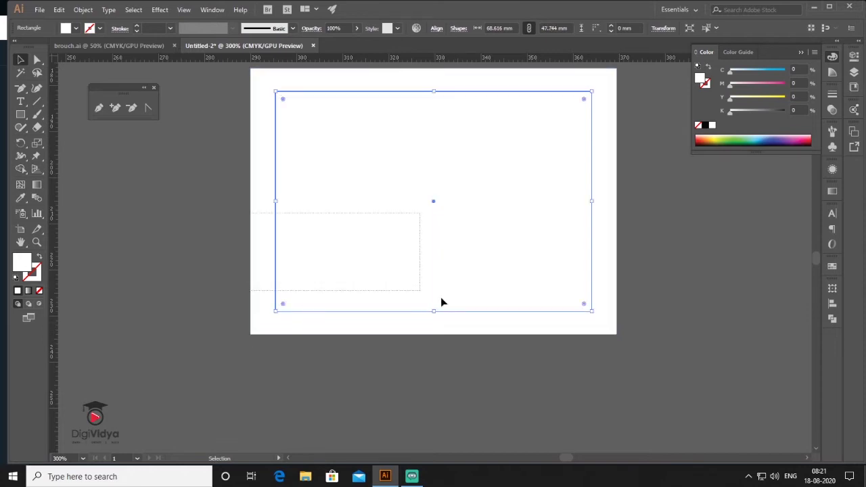
pyautogui.click(833, 319)
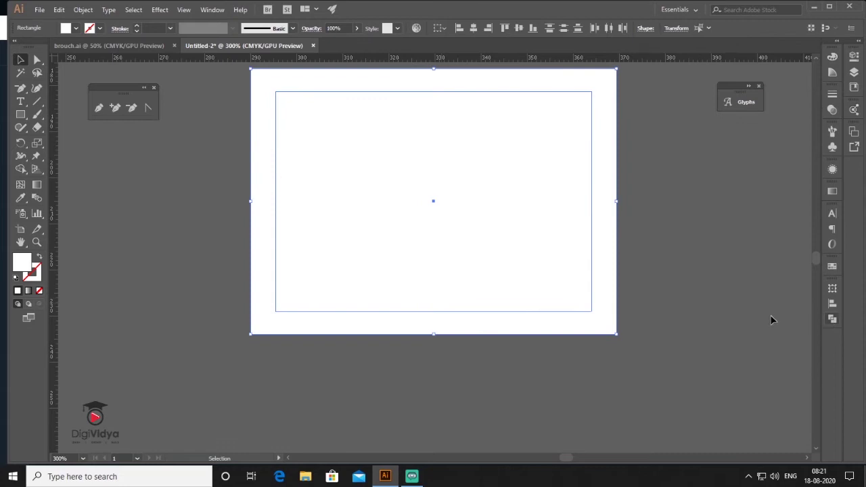
pyautogui.click(833, 320)
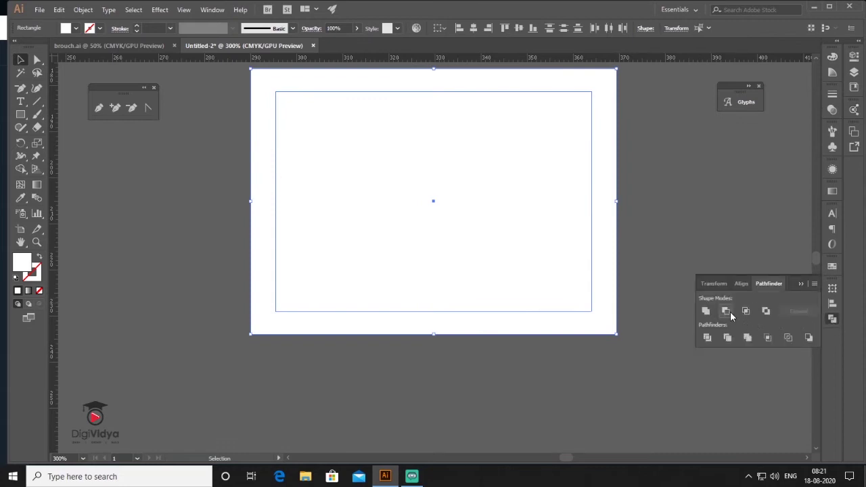
pyautogui.click(727, 311)
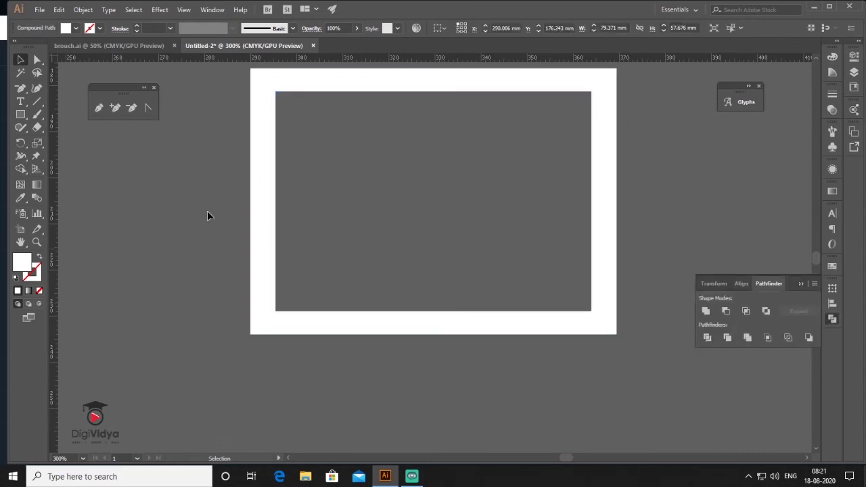
pyautogui.hotkey('ctrl', '-')
pyautogui.click(335, 265)
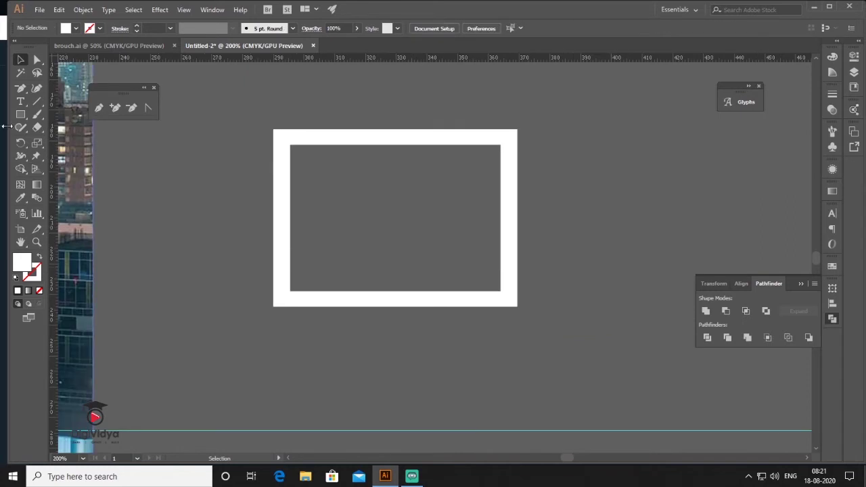
# Step: Add the text 'DIGI' left of the frame
pyautogui.click(20, 103)
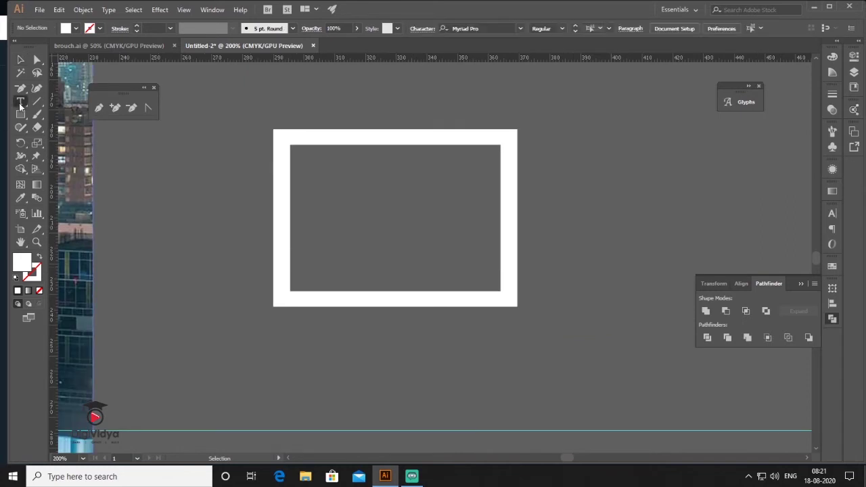
pyautogui.click(188, 220)
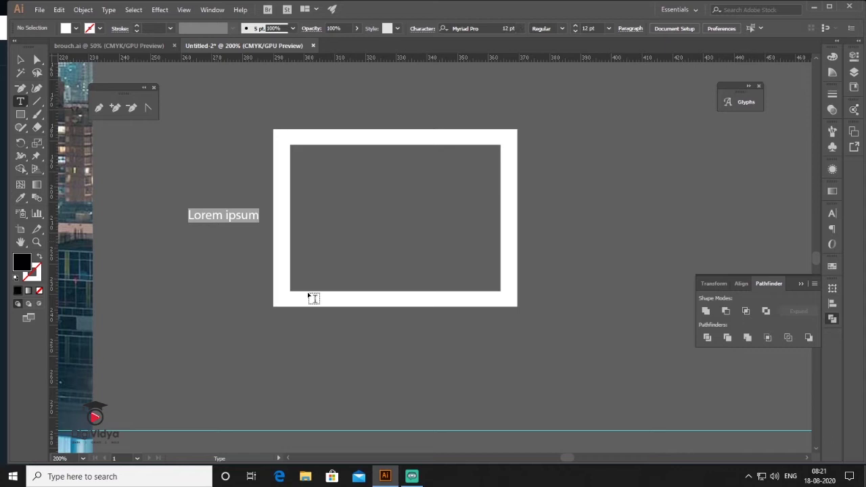
pyautogui.write('DIGI')
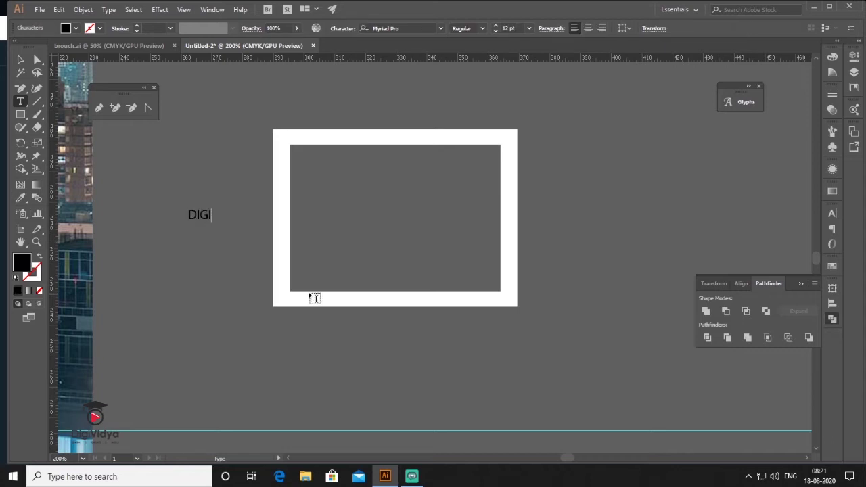
pyautogui.click(21, 61)
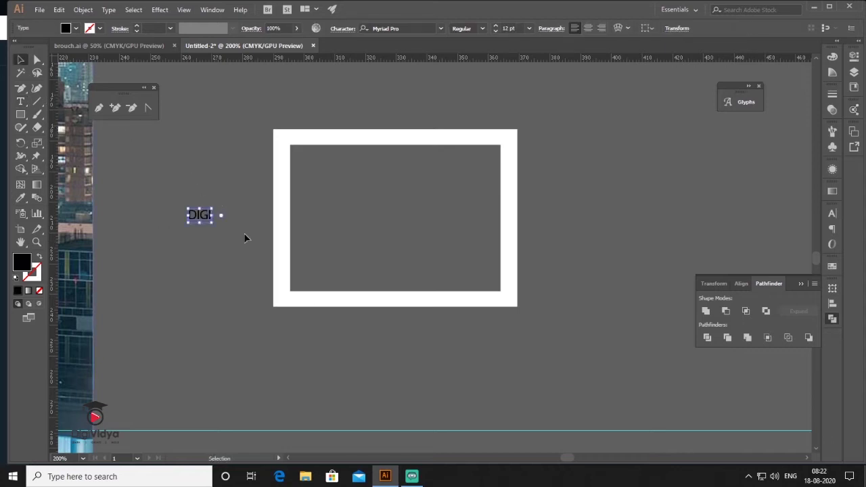
pyautogui.click(21, 101)
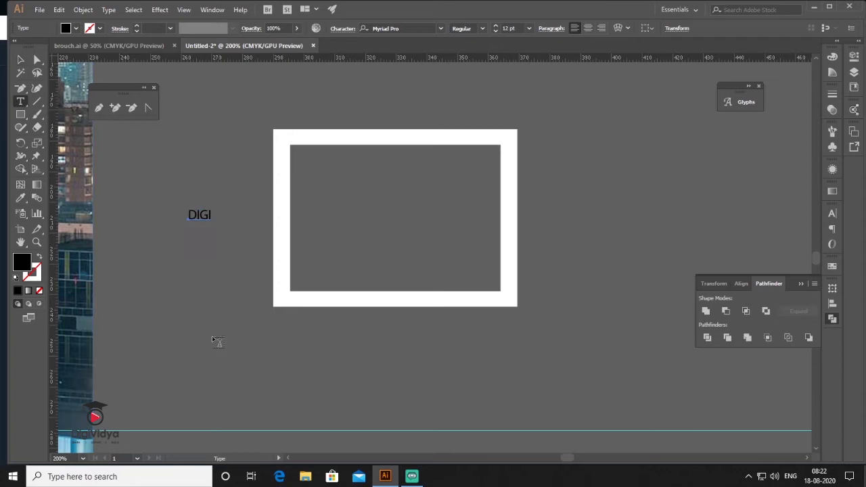
pyautogui.click(20, 61)
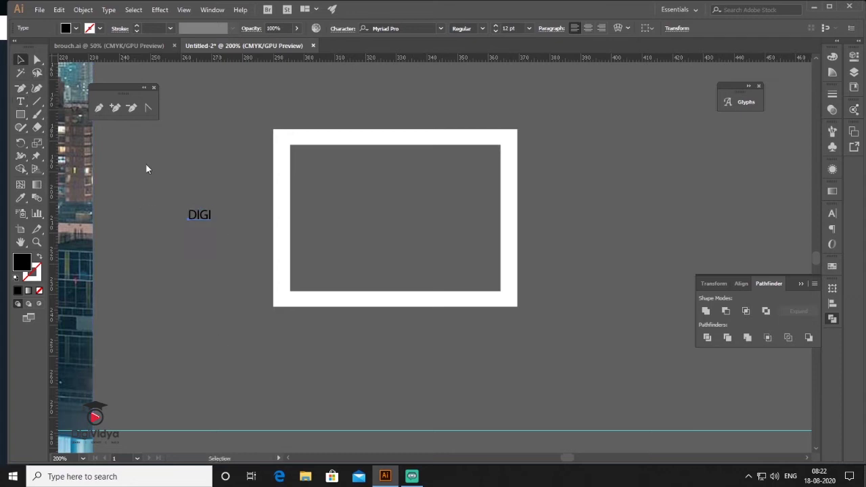
# Step: Set the DIGI text to Roboto Black
pyautogui.click(831, 214)
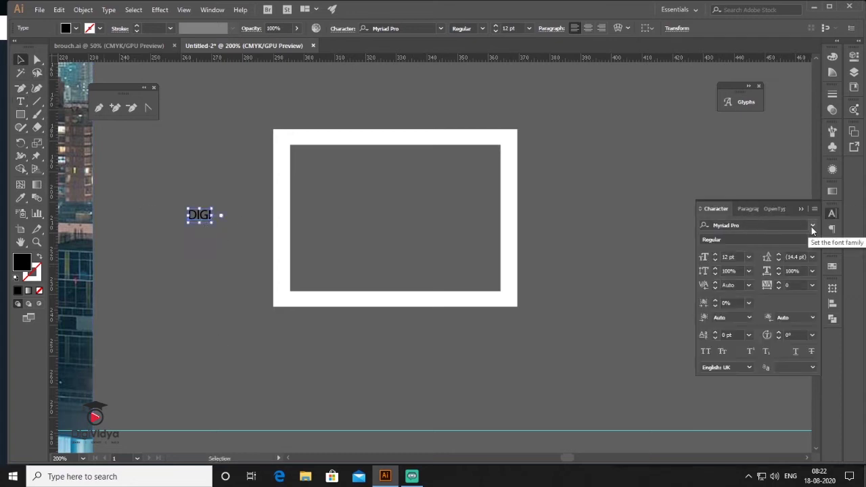
pyautogui.click(812, 225)
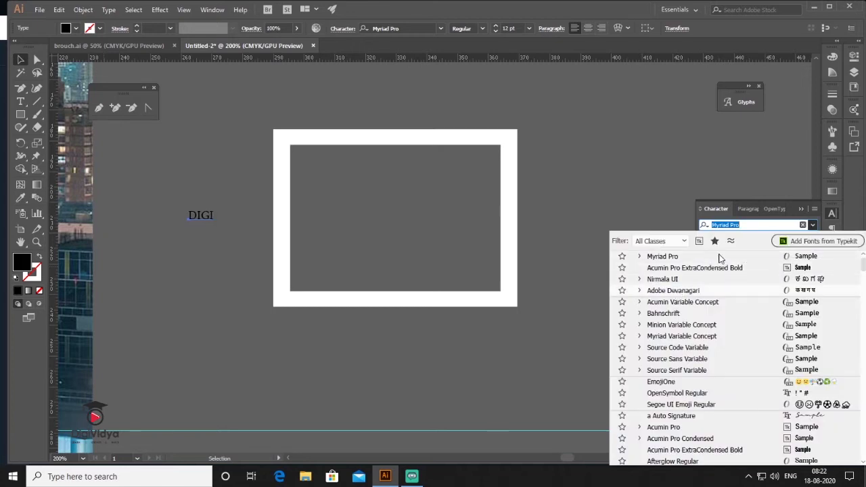
pyautogui.scroll(1, 862, 268)
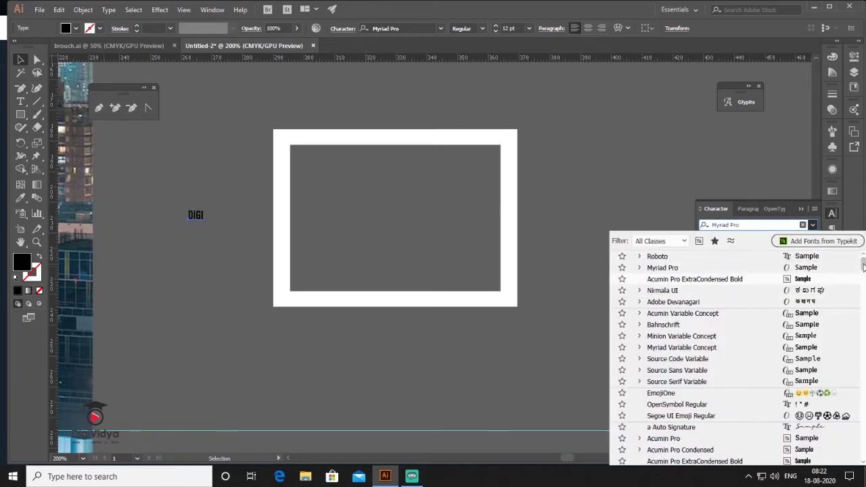
pyautogui.click(639, 257)
pyautogui.click(677, 381)
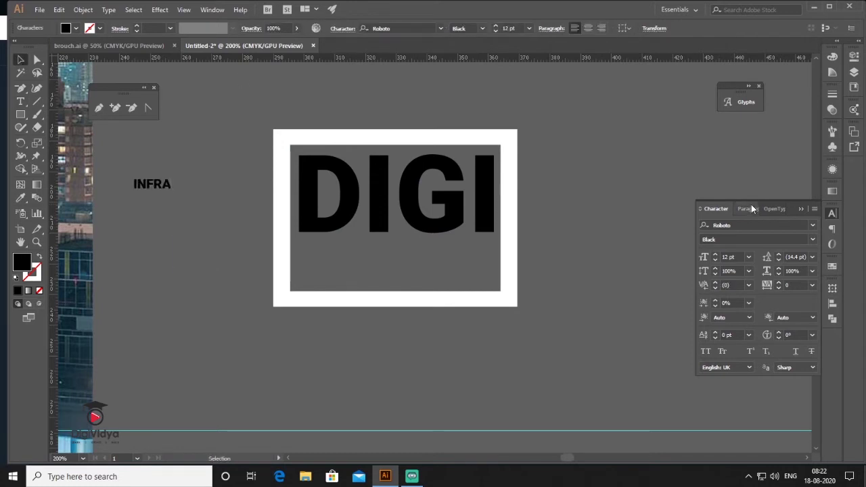
# Step: Set INFRA to Roboto Thin, enlarge it to 66.8 pt, and place it below DIGI
pyautogui.press('Escape')
pyautogui.click(813, 240)
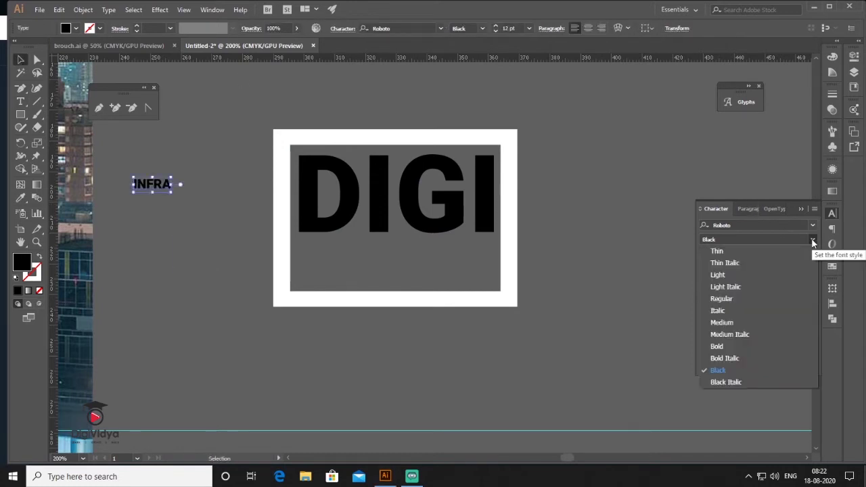
pyautogui.click(754, 252)
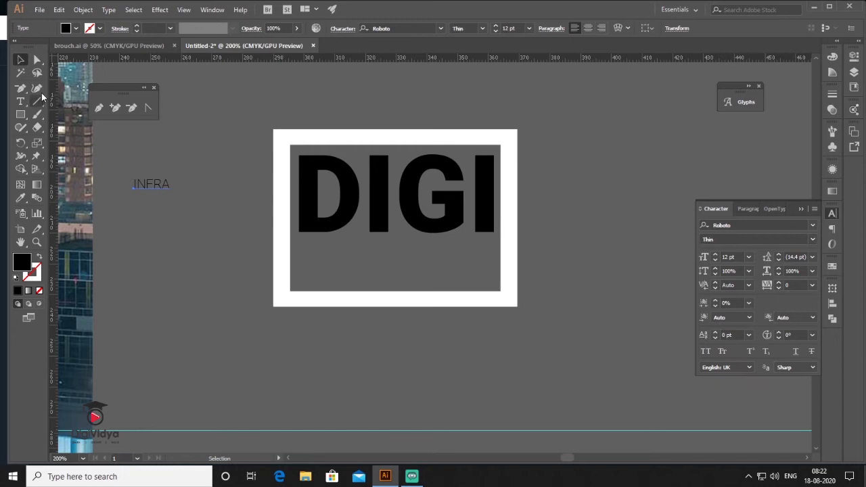
pyautogui.moveTo(172, 196); pyautogui.dragTo(377, 264)
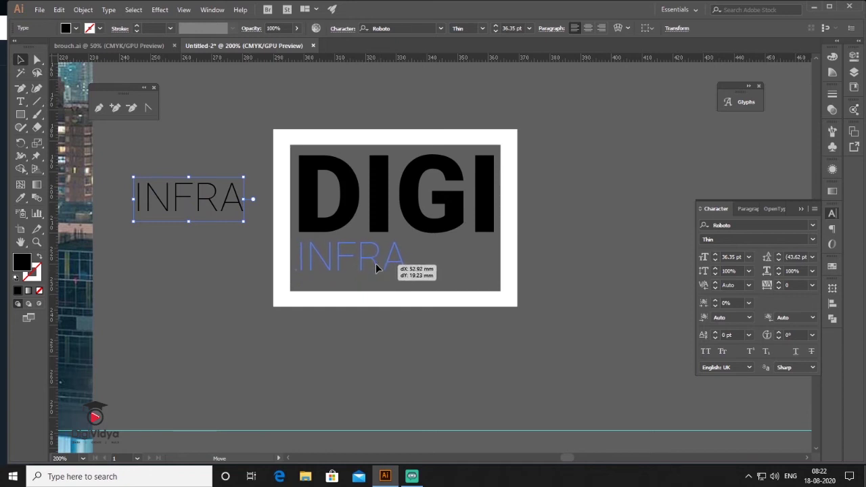
pyautogui.moveTo(377, 265); pyautogui.dragTo(498, 321)
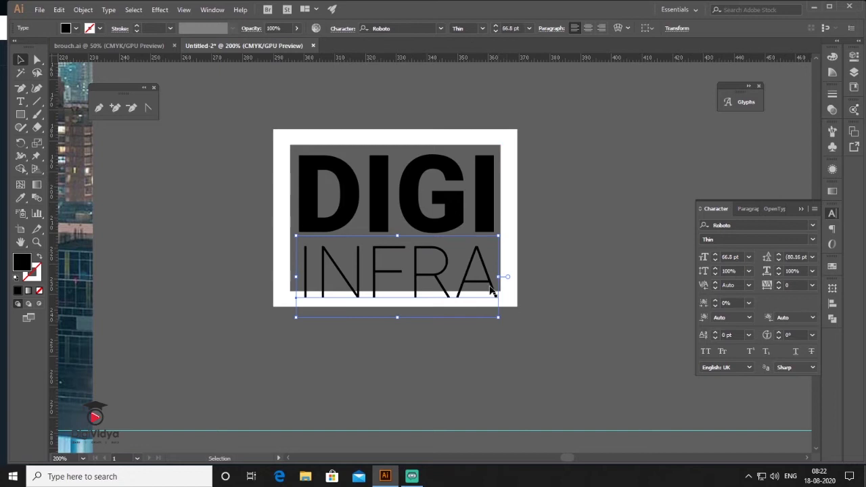
# Step: Make all parts of the DIGI INFRA logo white with no stroke
pyautogui.click(544, 306)
pyautogui.hotkey('ctrl', '1')
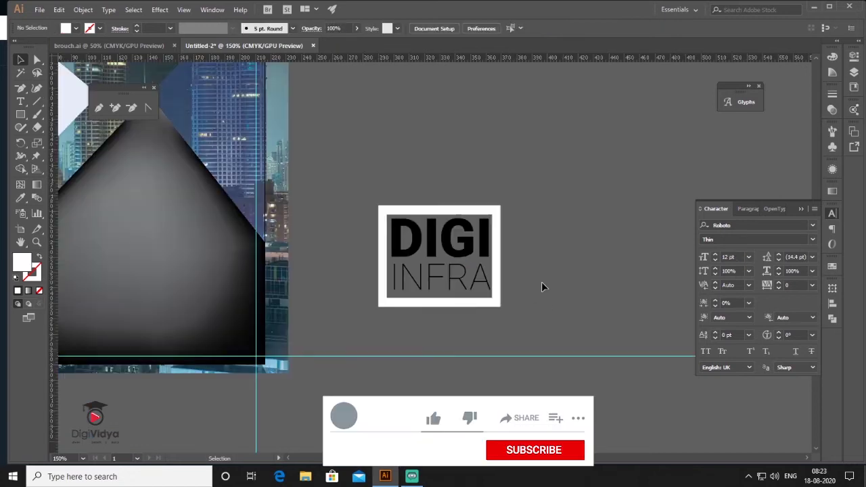
pyautogui.hotkey('ctrl', 'a')
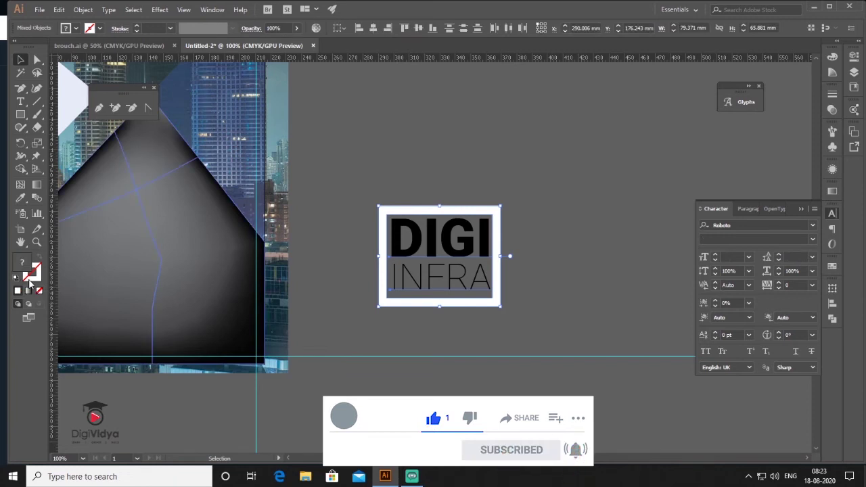
pyautogui.click(16, 278)
pyautogui.click(39, 292)
pyautogui.click(598, 251)
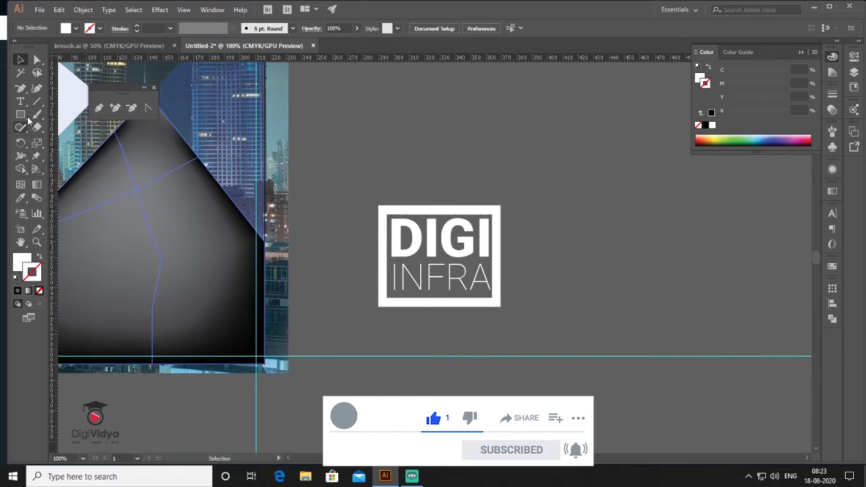
# Step: Cut a horizontal band from the logo frame's sides using Pathfinder Minus Front
pyautogui.press('m')
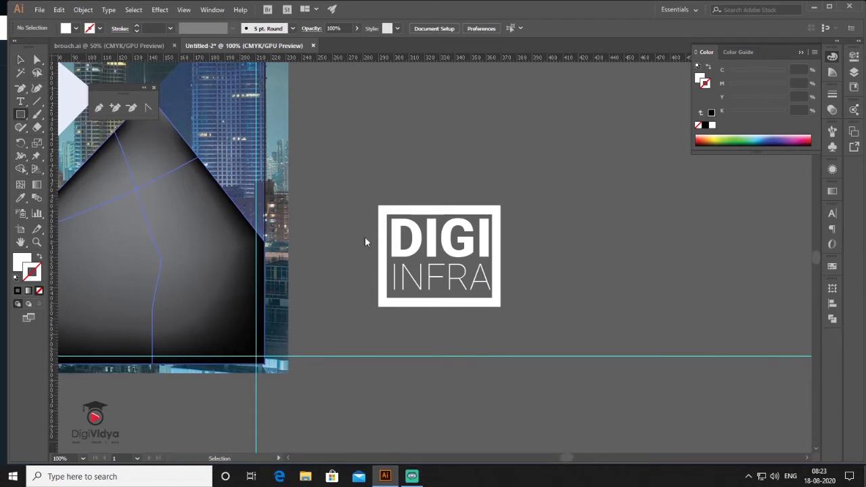
pyautogui.moveTo(363, 238); pyautogui.dragTo(514, 276)
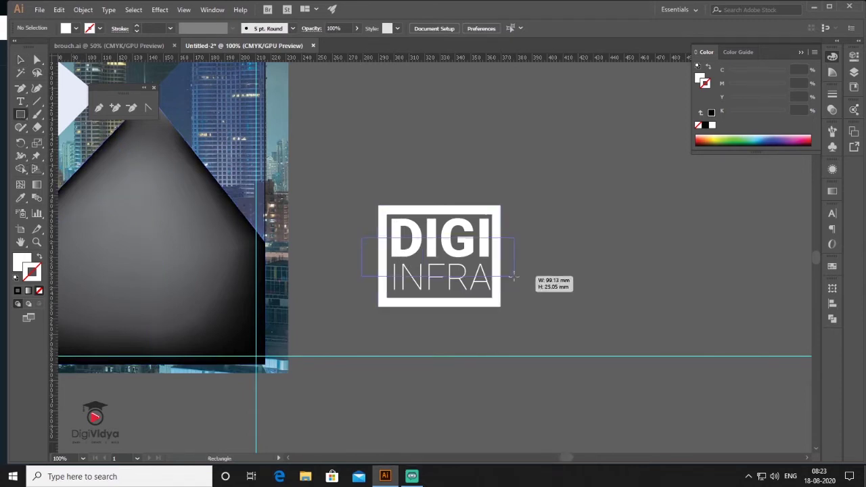
pyautogui.press('v')
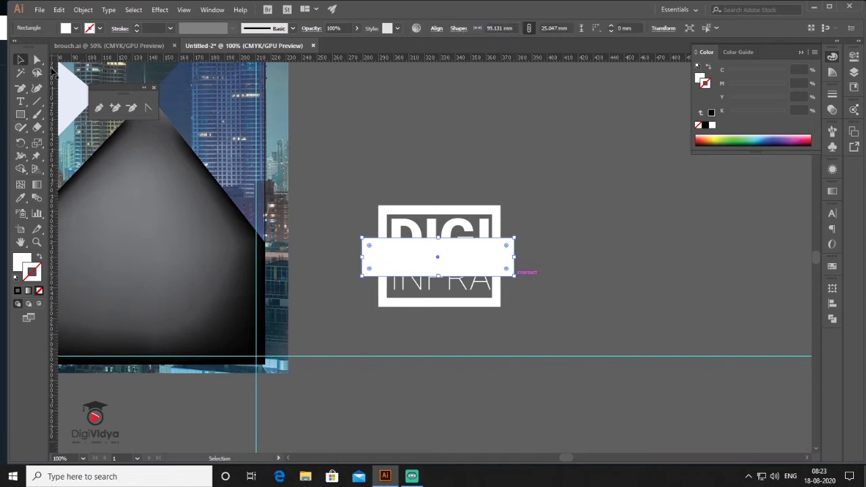
pyautogui.keyDown('shift'); pyautogui.click(466, 211); pyautogui.keyUp('shift')
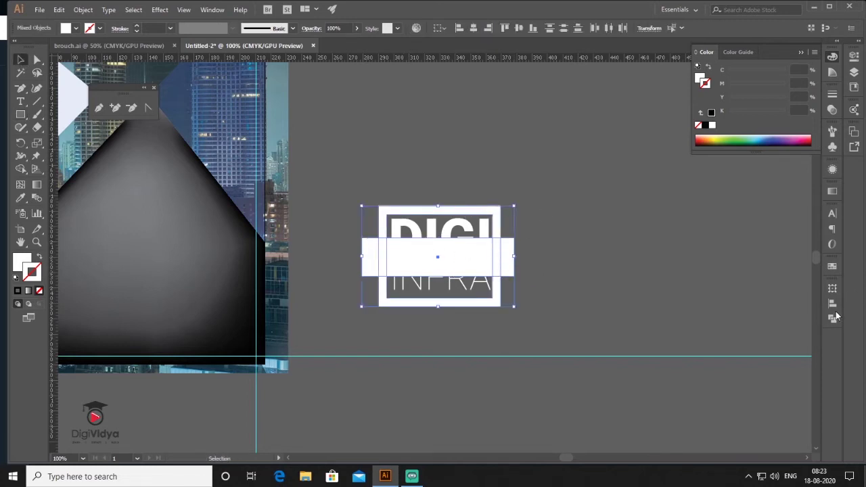
pyautogui.click(832, 317)
pyautogui.click(725, 311)
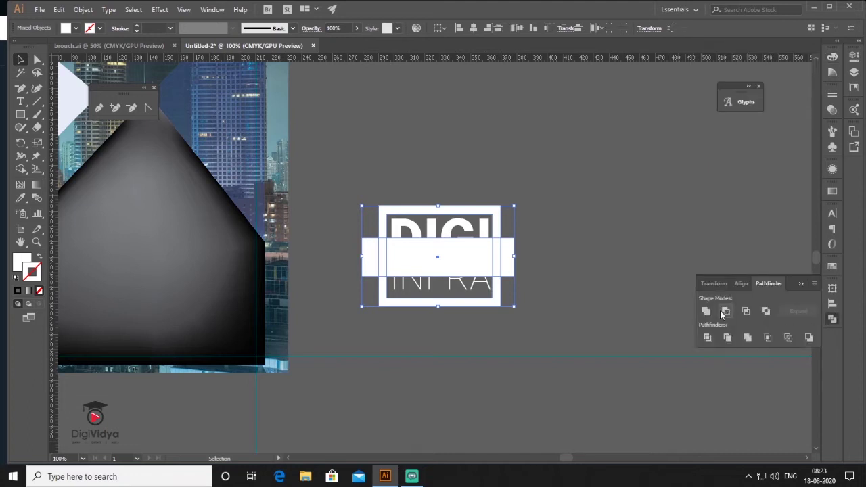
pyautogui.click(569, 238)
pyautogui.click(394, 316)
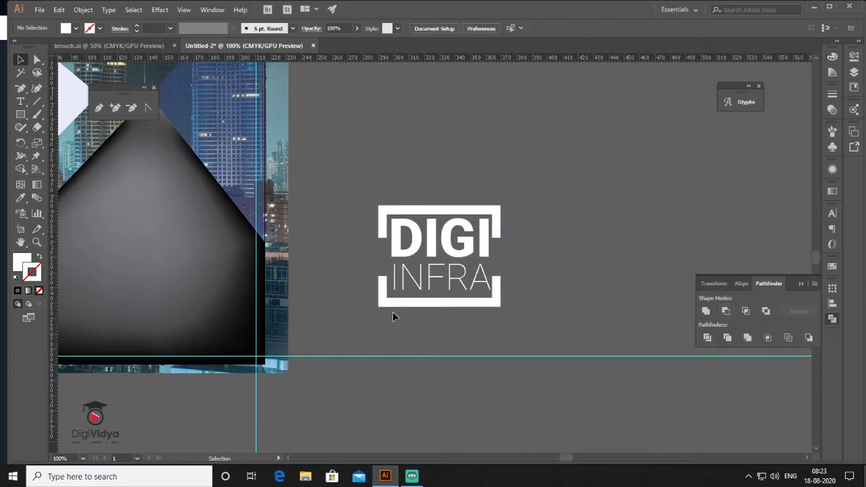
pyautogui.click(493, 202)
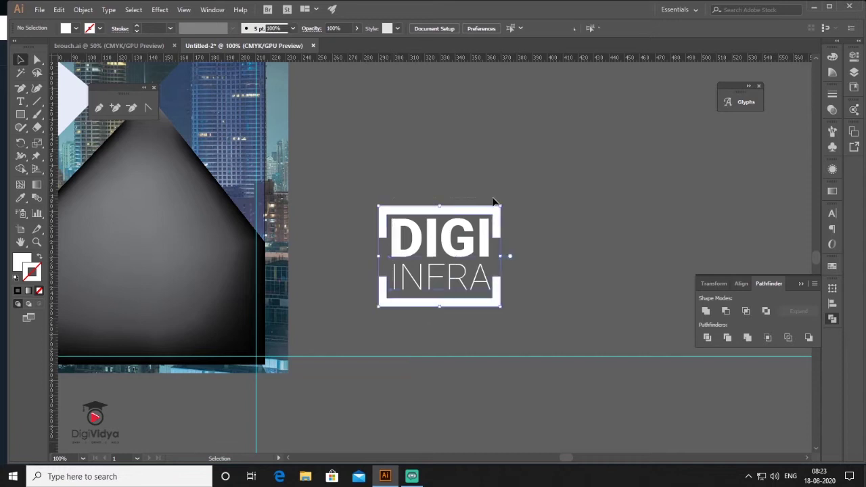
pyautogui.click(501, 306)
# Step: Shrink the DIGI INFRA logo to about 62 mm wide at the cover's lower right
pyautogui.moveTo(485, 287); pyautogui.dragTo(219, 348)
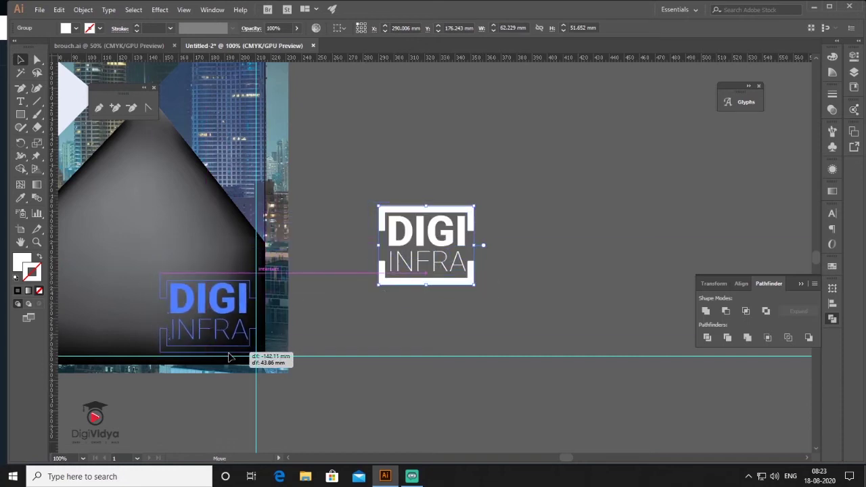
pyautogui.moveTo(219, 348); pyautogui.dragTo(228, 361)
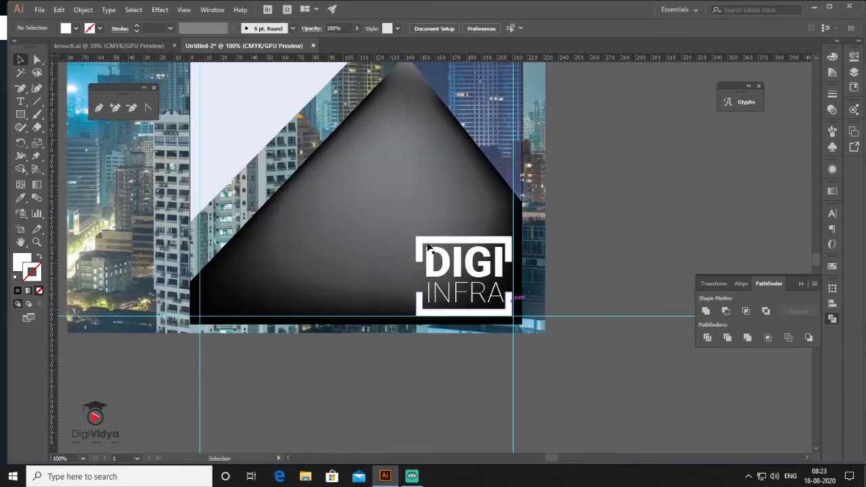
pyautogui.moveTo(367, 190); pyautogui.dragTo(292, 171)
pyautogui.moveTo(427, 210); pyautogui.dragTo(315, 192)
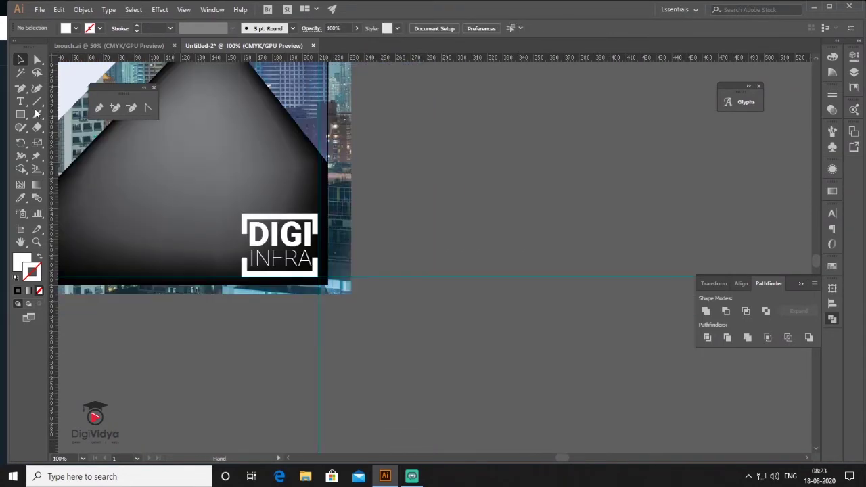
pyautogui.click(800, 284)
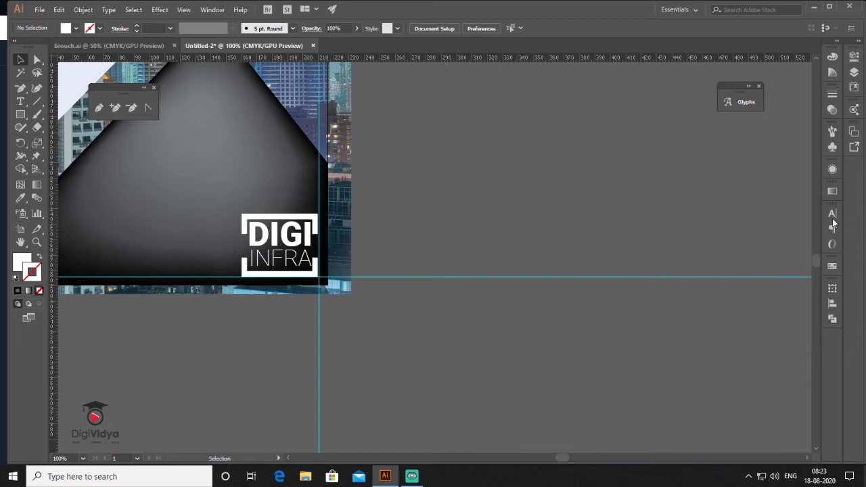
pyautogui.click(830, 150)
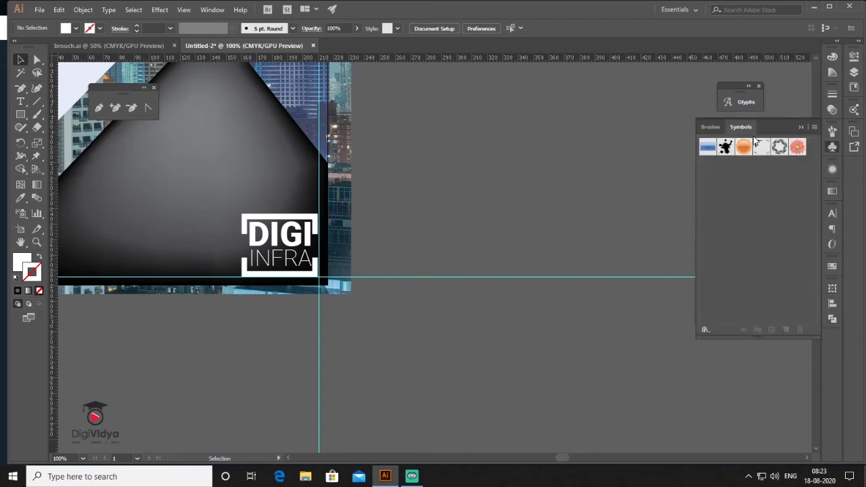
# Step: Place game controller, padlock and camera icons from the Web Icons symbol library
pyautogui.click(212, 9)
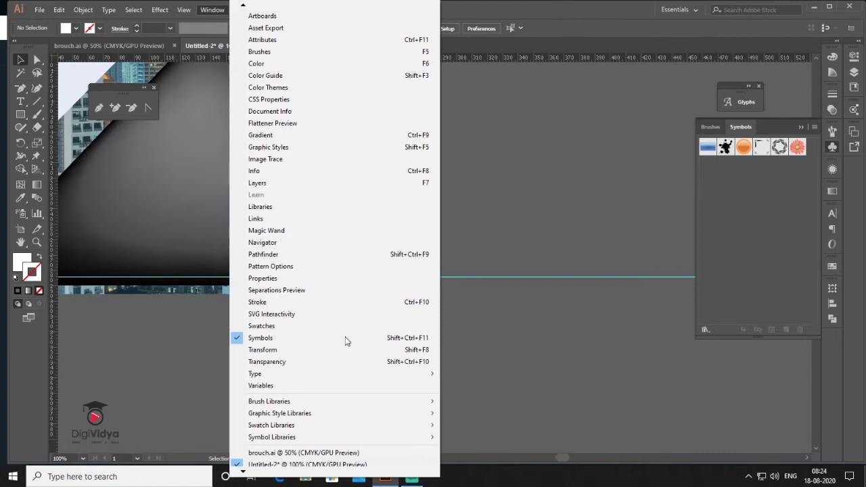
pyautogui.moveTo(271, 424)
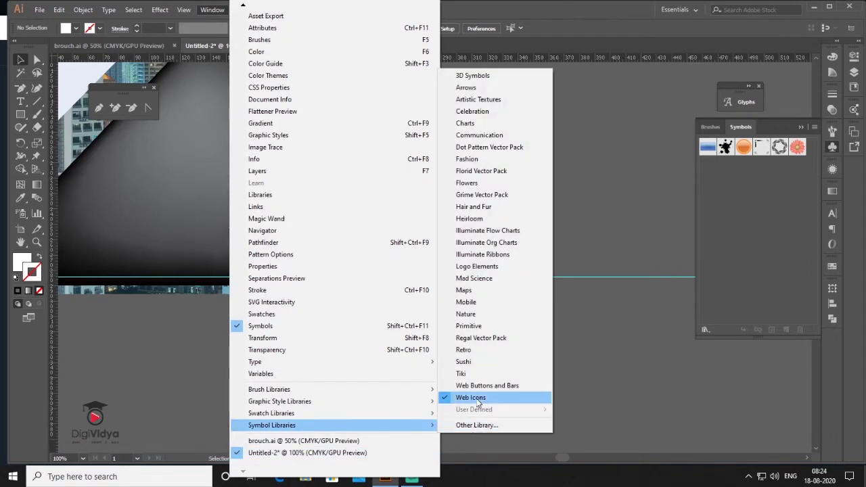
pyautogui.click(477, 400)
pyautogui.moveTo(173, 212); pyautogui.dragTo(586, 137)
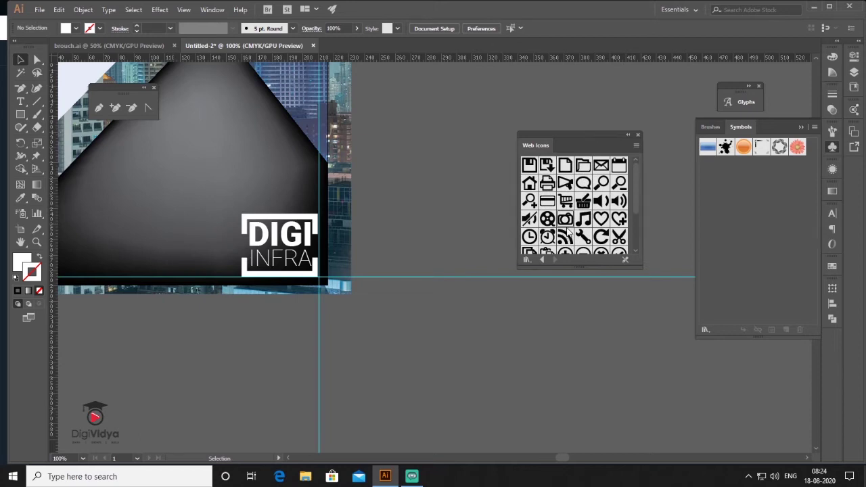
pyautogui.scroll(-3, 634, 183)
pyautogui.moveTo(618, 208); pyautogui.dragTo(421, 343)
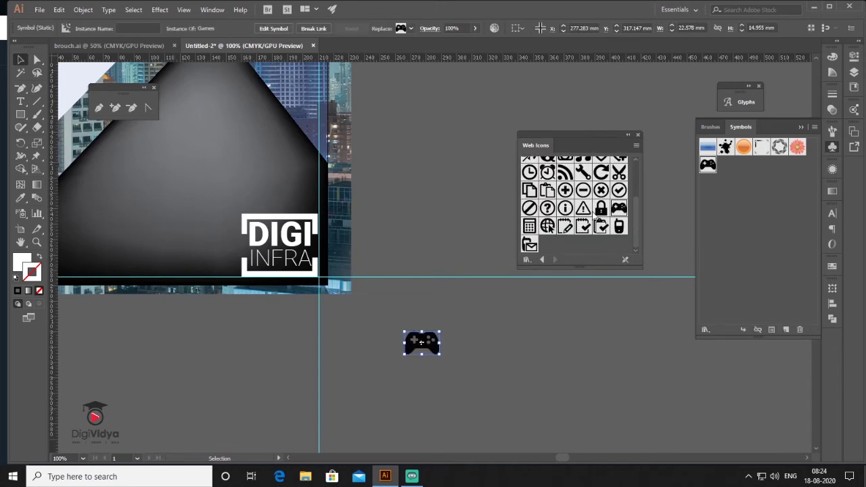
pyautogui.moveTo(601, 207); pyautogui.dragTo(459, 343)
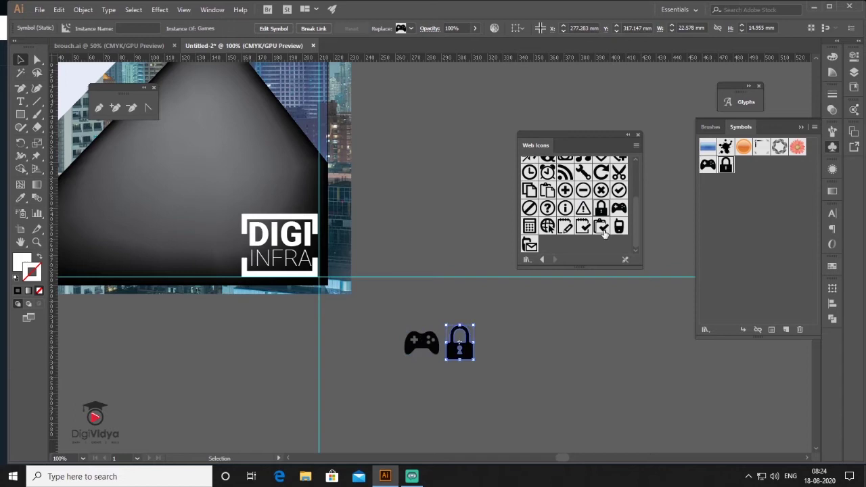
pyautogui.scroll(1, 567, 163)
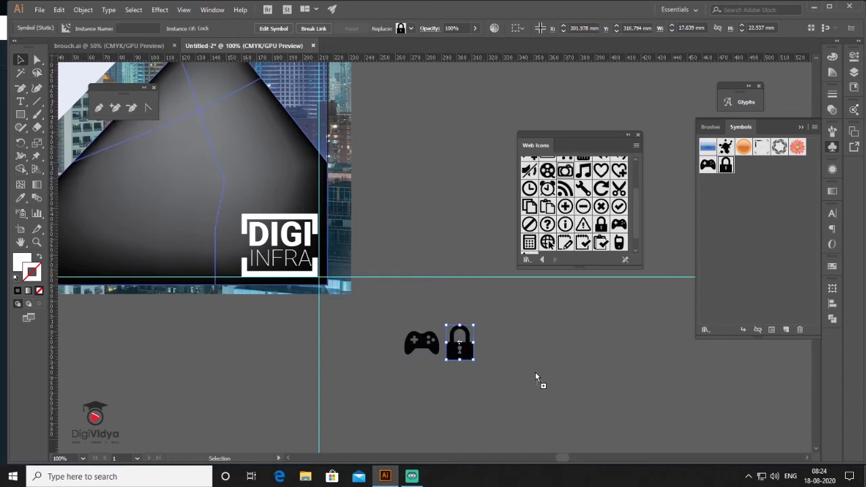
pyautogui.moveTo(500, 351); pyautogui.dragTo(501, 349)
pyautogui.click(501, 363)
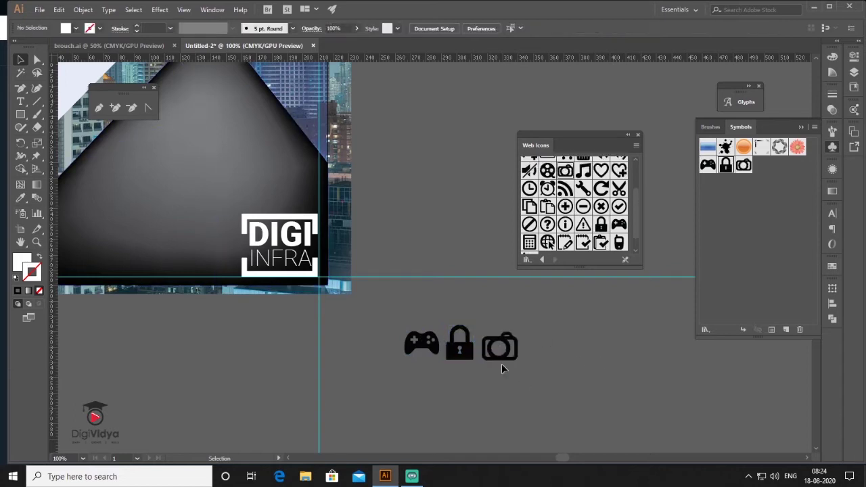
pyautogui.moveTo(521, 376); pyautogui.dragTo(398, 321)
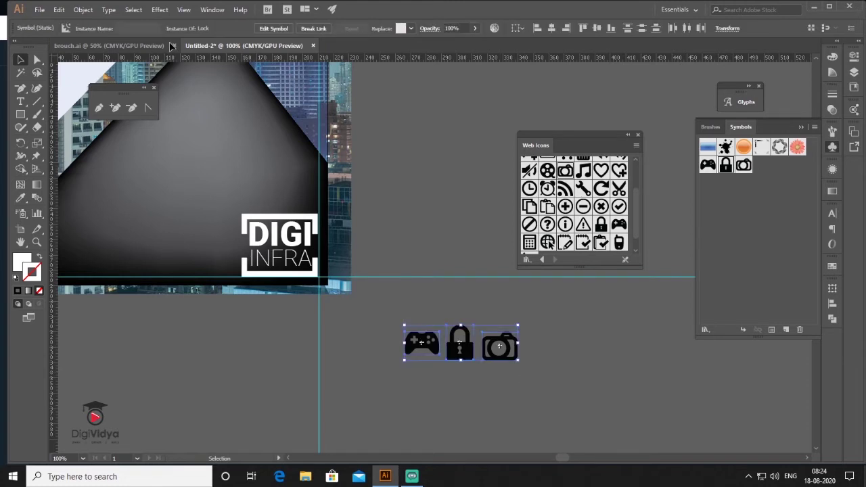
# Step: Expand the three icons into paths with white fill and no stroke
pyautogui.click(81, 10)
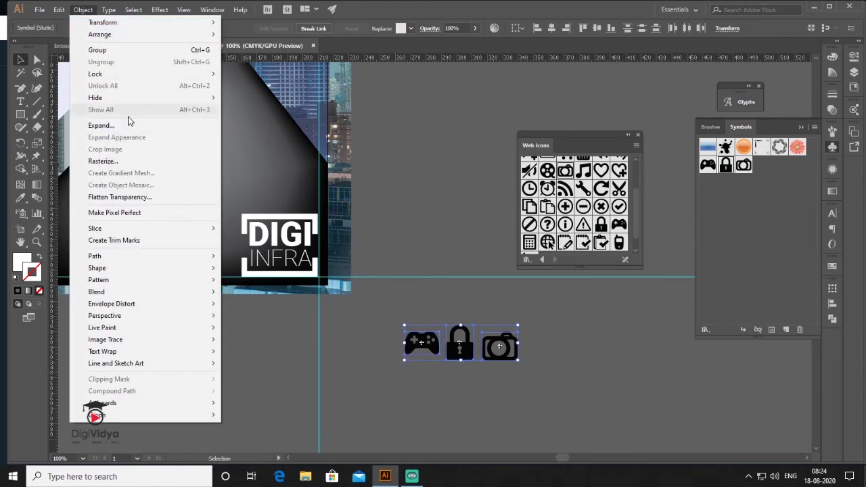
pyautogui.click(141, 126)
pyautogui.click(413, 299)
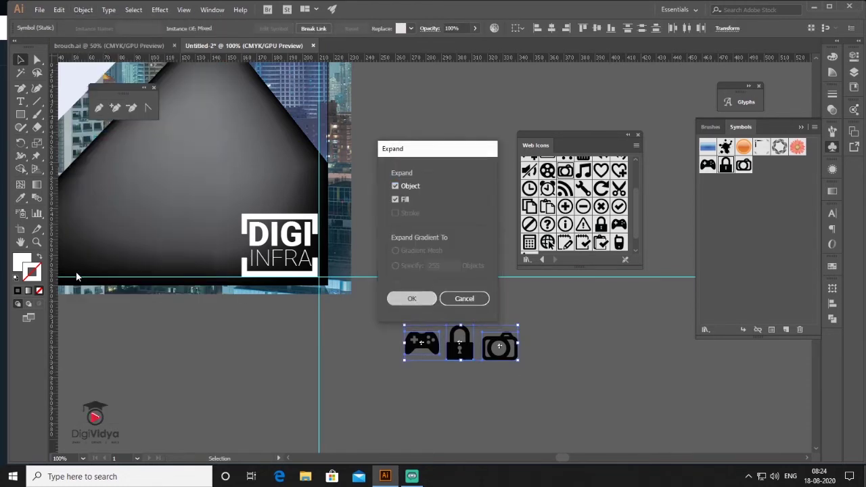
pyautogui.click(16, 277)
pyautogui.click(38, 291)
# Step: Space the camera, padlock and controller icons apart in a row
pyautogui.click(445, 389)
pyautogui.moveTo(485, 354)
pyautogui.mouseDown()
pyautogui.moveTo(556, 344)
pyautogui.moveTo(593, 324)
pyautogui.mouseUp()
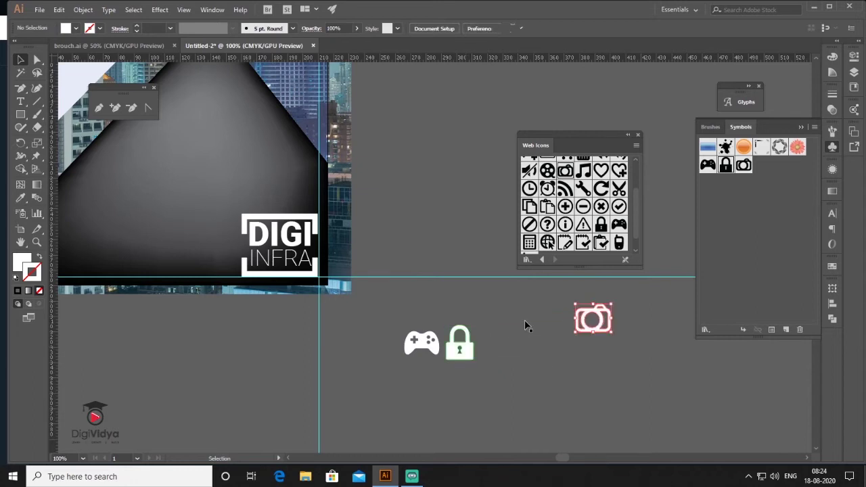
pyautogui.moveTo(446, 345); pyautogui.dragTo(503, 317)
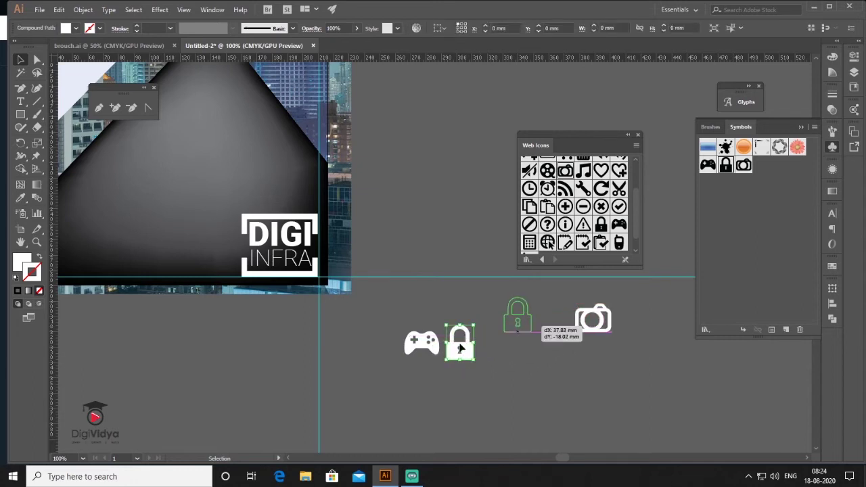
pyautogui.moveTo(437, 352)
pyautogui.mouseDown()
pyautogui.moveTo(517, 324)
pyautogui.moveTo(436, 319)
pyautogui.mouseUp()
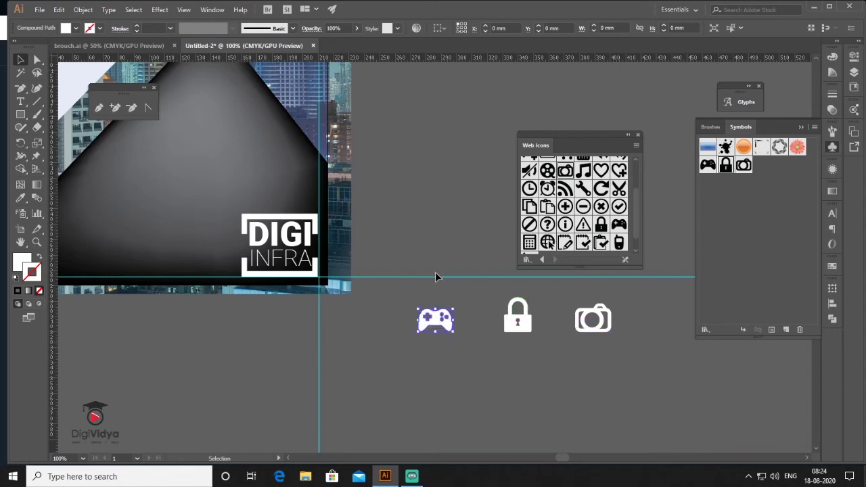
# Step: Draw a white circle with a 5 pt outline and expand it into a ring shape
pyautogui.click(21, 114)
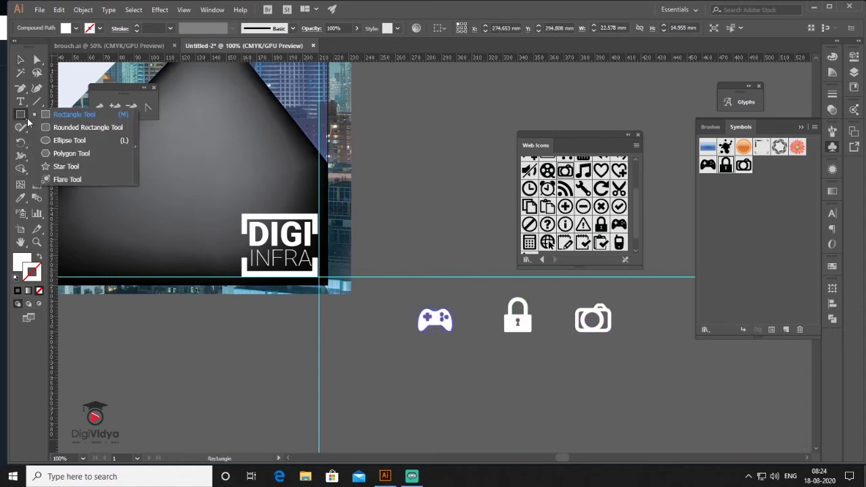
pyautogui.click(68, 141)
pyautogui.moveTo(392, 341); pyautogui.dragTo(443, 391)
pyautogui.click(38, 255)
pyautogui.click(136, 25)
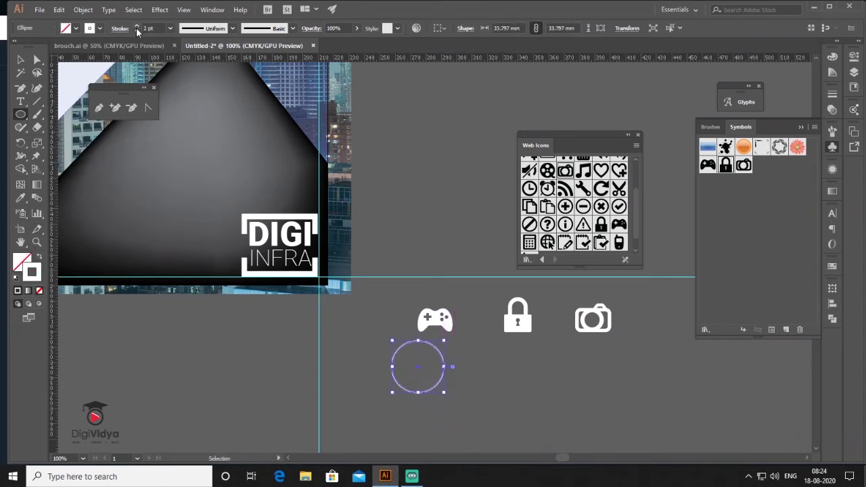
pyautogui.click(137, 26)
pyautogui.click(137, 26)
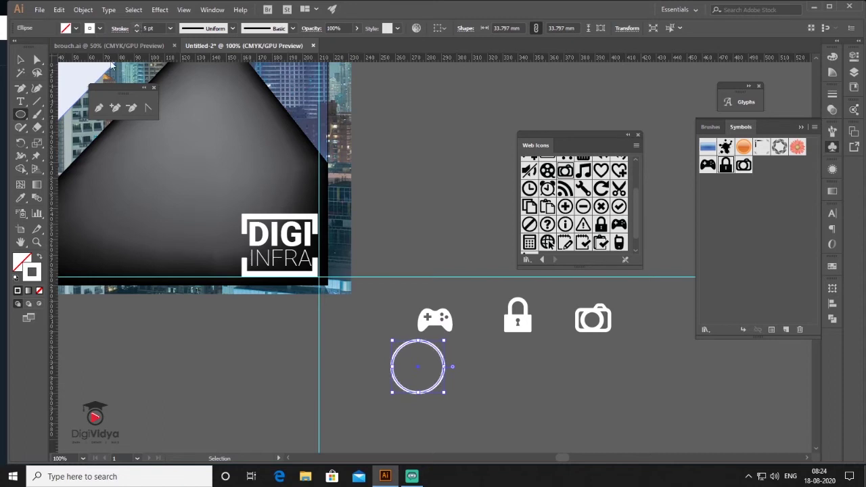
pyautogui.click(21, 60)
pyautogui.click(83, 10)
pyautogui.click(135, 125)
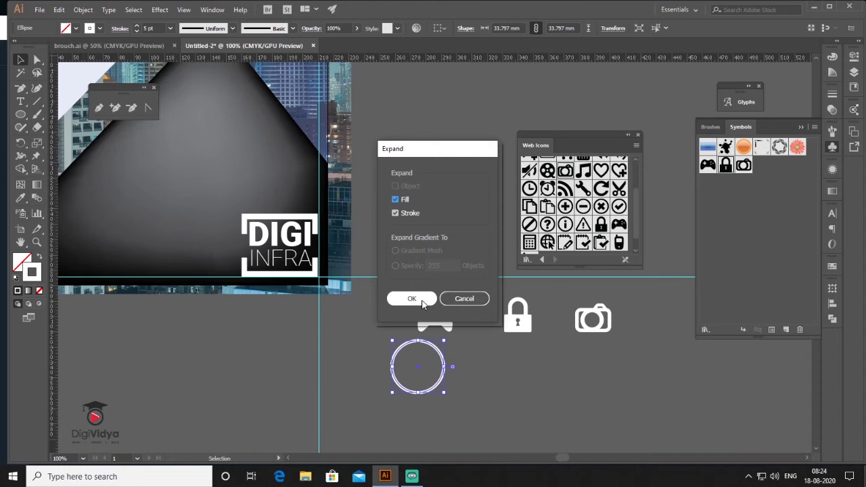
pyautogui.press('Return')
# Step: Centre the gamepad in the ring, then copy the ring onto the lock and centre it
pyautogui.keyDown('shift'); pyautogui.click(435, 318); pyautogui.keyUp('shift')
pyautogui.click(521, 28)
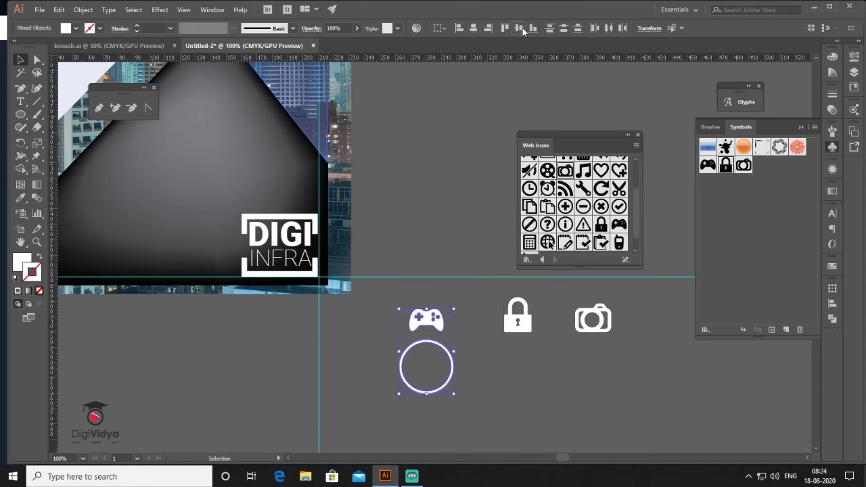
pyautogui.click(485, 383)
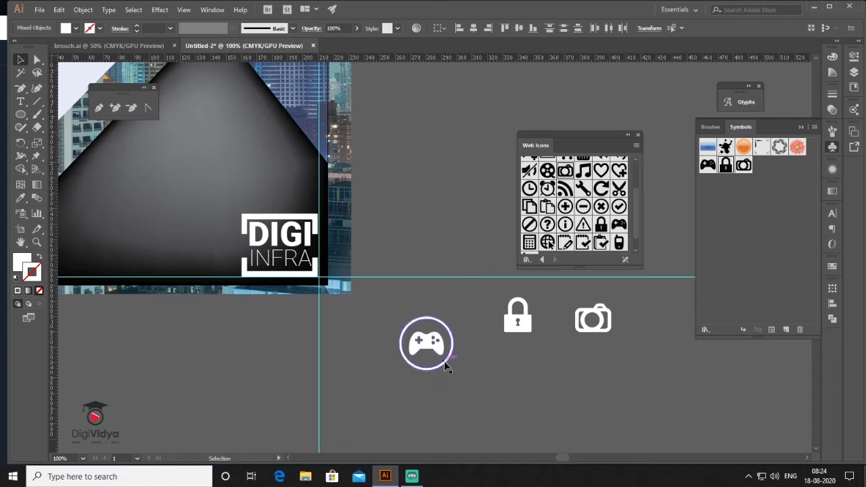
pyautogui.click(442, 361)
pyautogui.moveTo(445, 332); pyautogui.dragTo(531, 332)
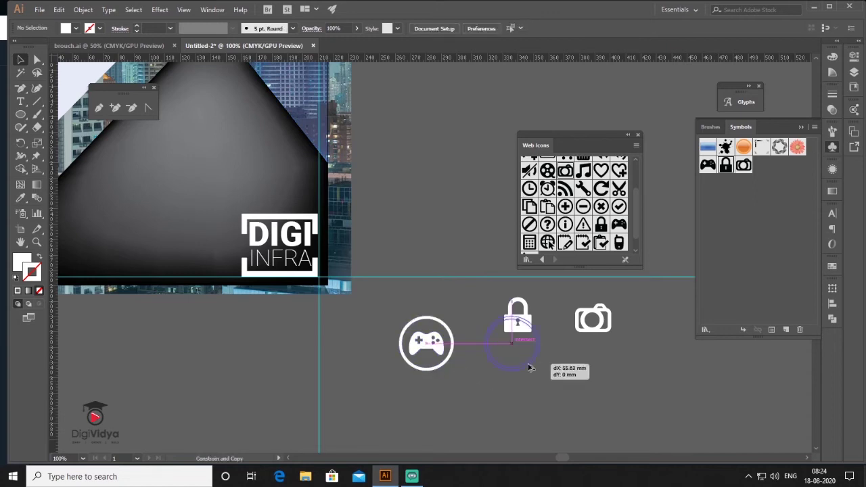
pyautogui.keyDown('shift'); pyautogui.click(518, 312); pyautogui.keyUp('shift')
pyautogui.click(476, 29)
pyautogui.click(518, 29)
pyautogui.click(540, 345)
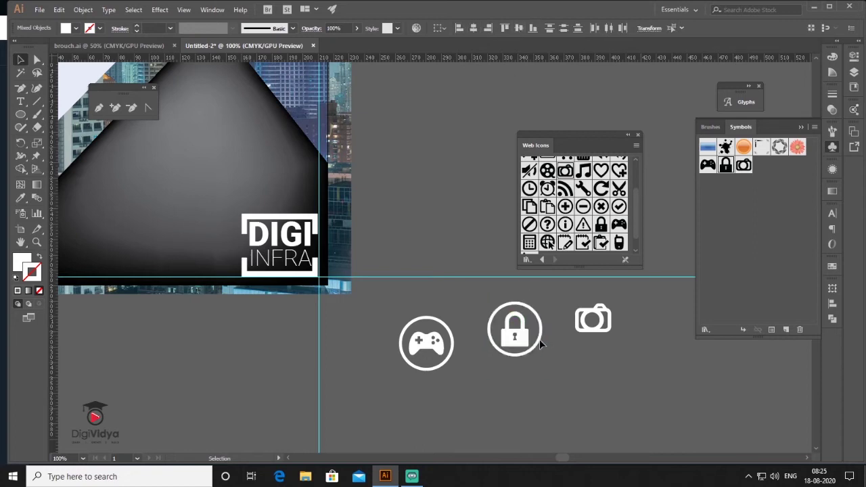
# Step: Copy the ring onto the camera icon and centre the camera inside it
pyautogui.moveTo(540, 343); pyautogui.dragTo(581, 386)
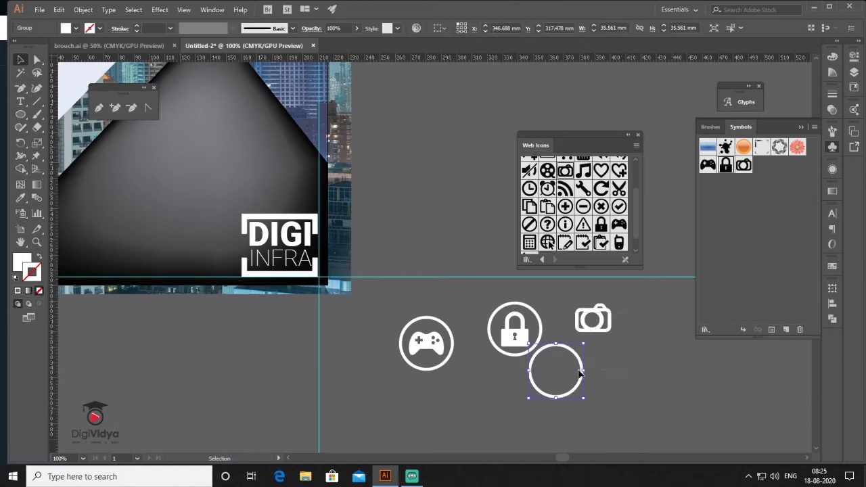
pyautogui.keyDown('shift'); pyautogui.click(593, 320); pyautogui.keyUp('shift')
pyautogui.click(473, 28)
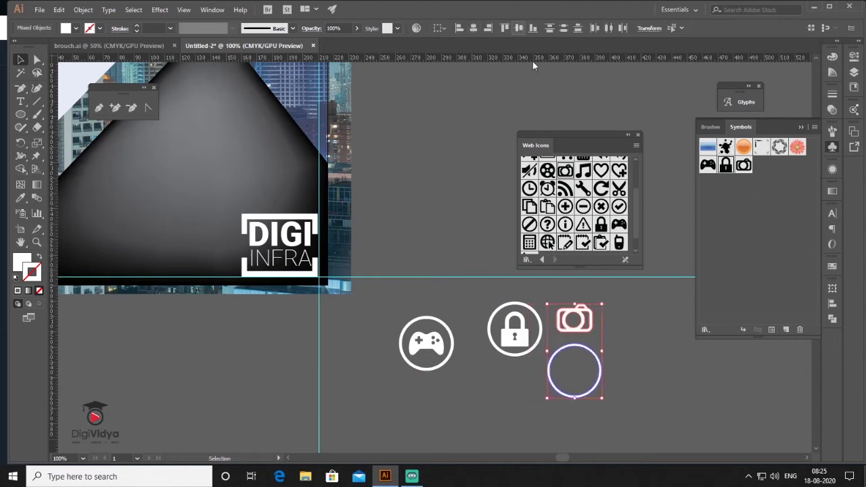
pyautogui.click(518, 27)
pyautogui.click(610, 371)
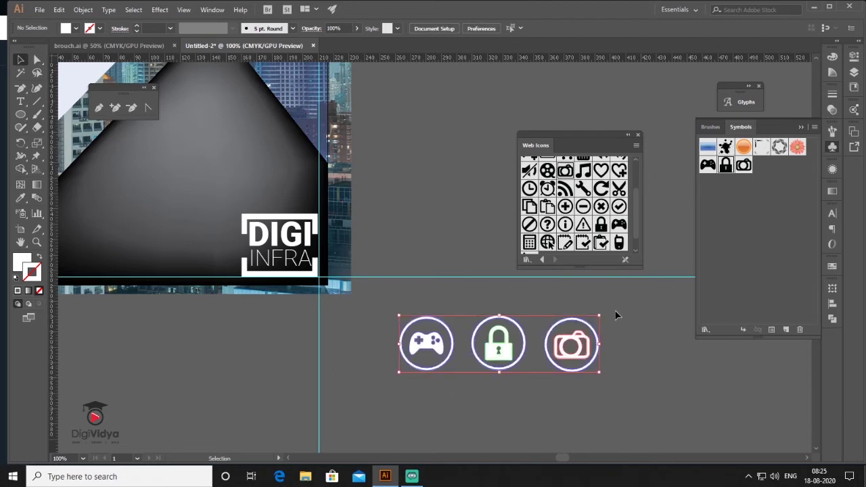
# Step: Draw a 4 pt white connector line between the rings and expand it
pyautogui.press('\\')
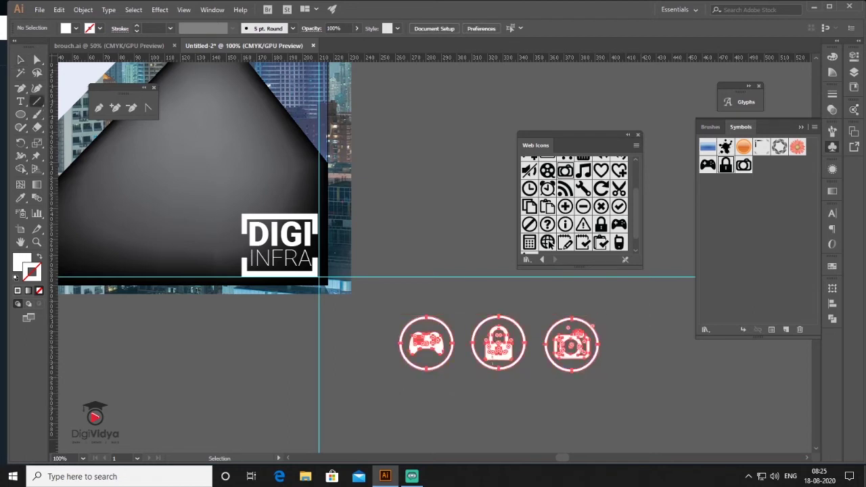
pyautogui.moveTo(452, 342); pyautogui.dragTo(472, 342)
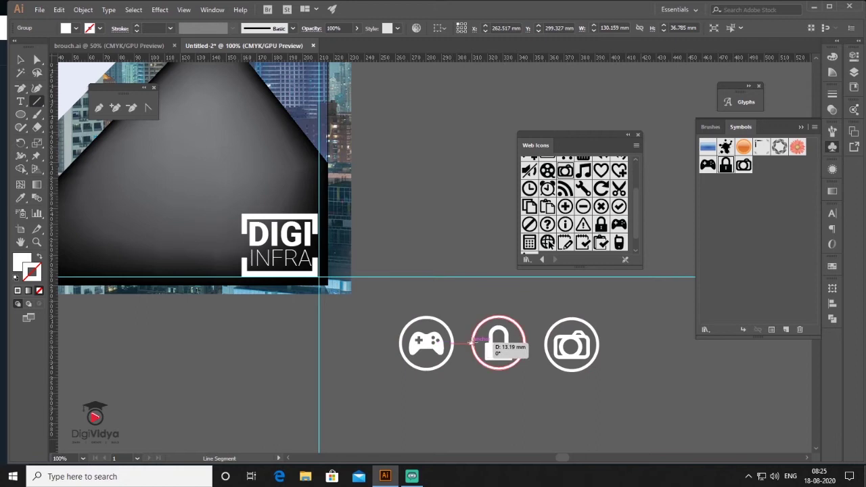
pyautogui.click(136, 26)
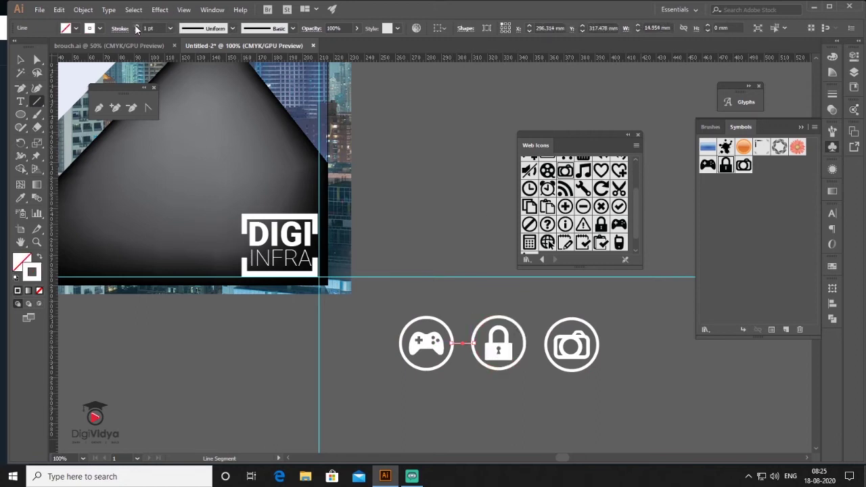
pyautogui.press('v')
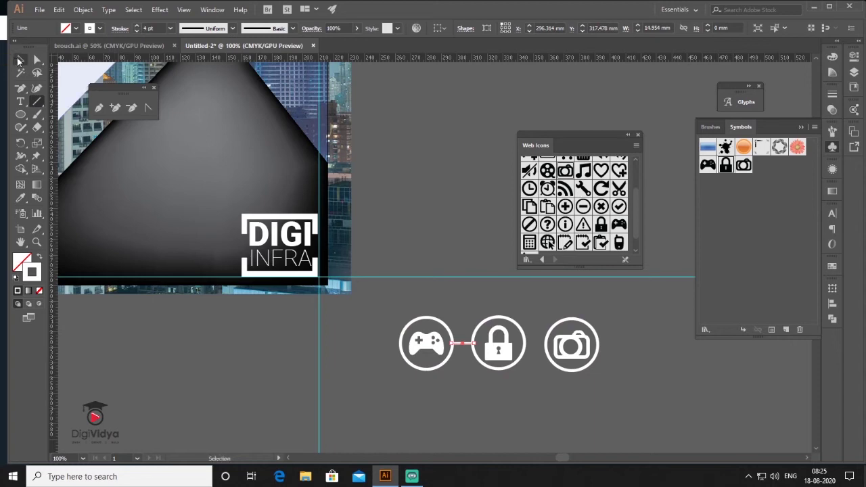
pyautogui.click(83, 10)
pyautogui.click(123, 125)
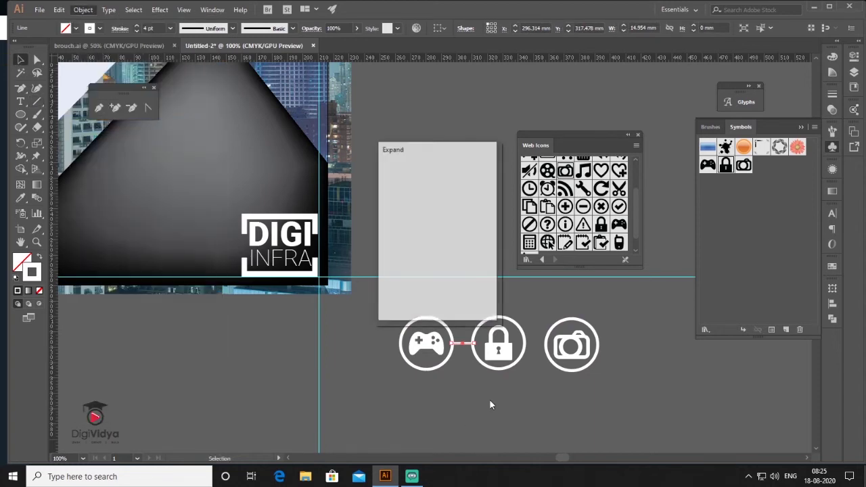
pyautogui.click(425, 302)
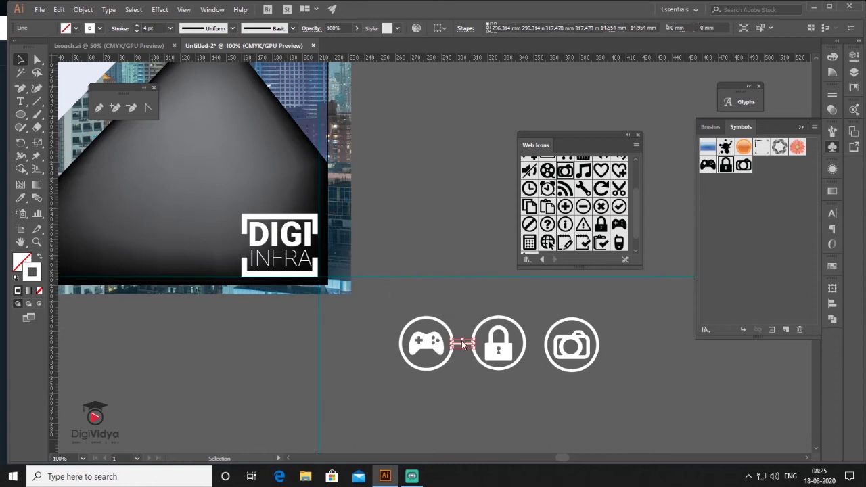
# Step: Scale the grouped icon row down by its corner handle
pyautogui.hotkey('ctrl', '+')
pyautogui.click(534, 354)
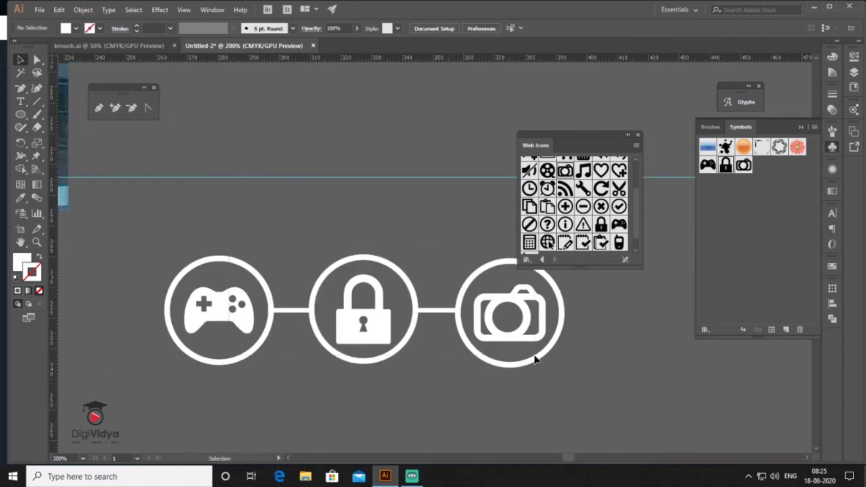
pyautogui.moveTo(563, 369); pyautogui.dragTo(316, 318)
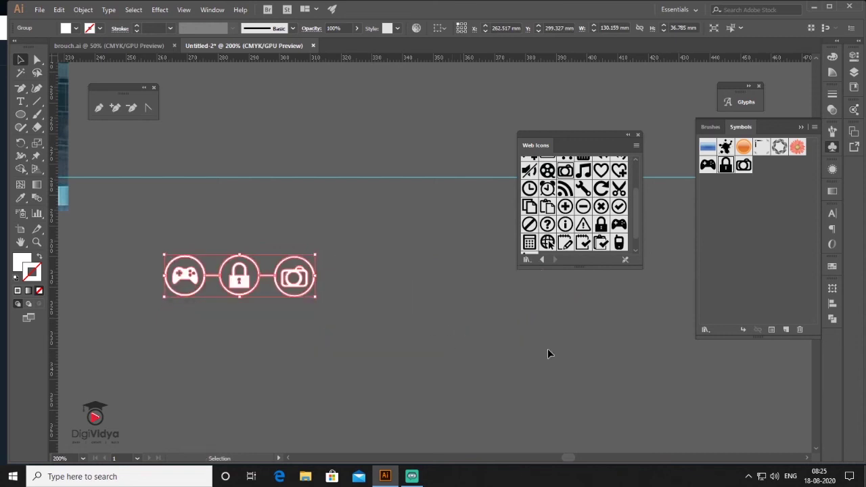
# Step: Move the icon group onto the dark cover left of the DIGI INFRA logo and close Web Icons
pyautogui.scroll(-2, 547, 348)
pyautogui.moveTo(411, 317); pyautogui.dragTo(163, 215)
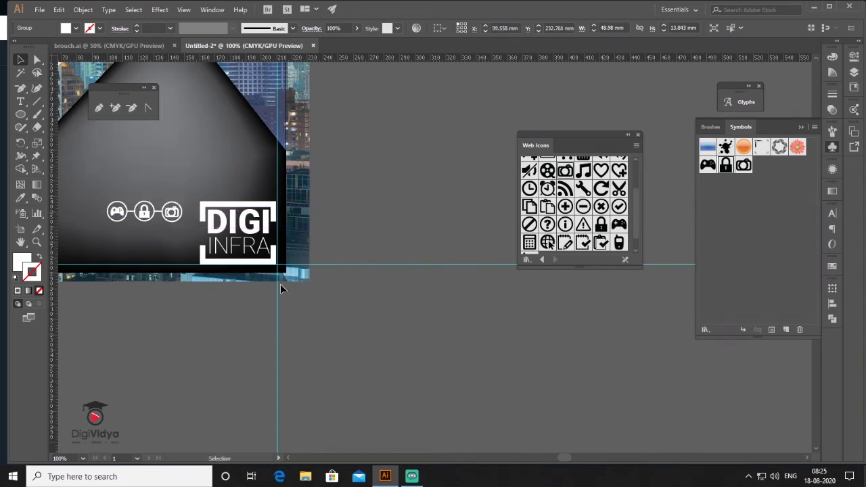
pyautogui.scroll(2, 490, 313)
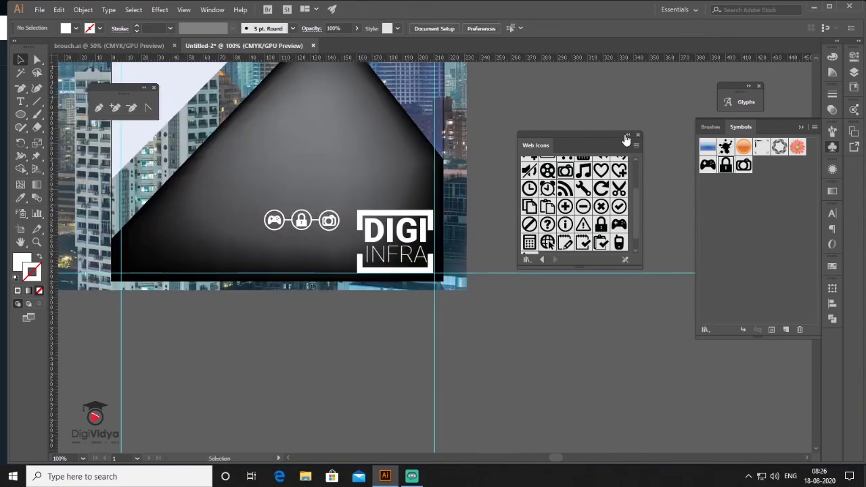
pyautogui.click(637, 134)
pyautogui.scroll(2, 462, 289)
# Step: Position the ALWAYS DEDICATED text block on the white triangle beside the NEXT PROJECT headline
pyautogui.click(291, 303)
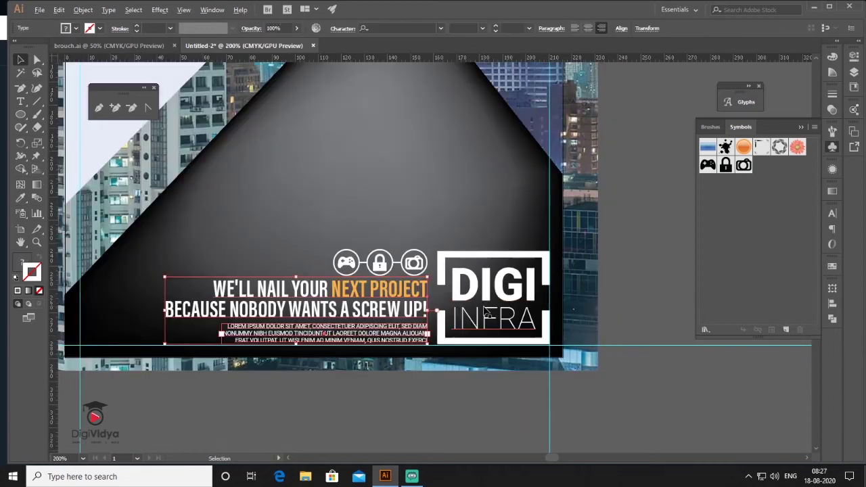
pyautogui.hotkey('ctrl', 'h')
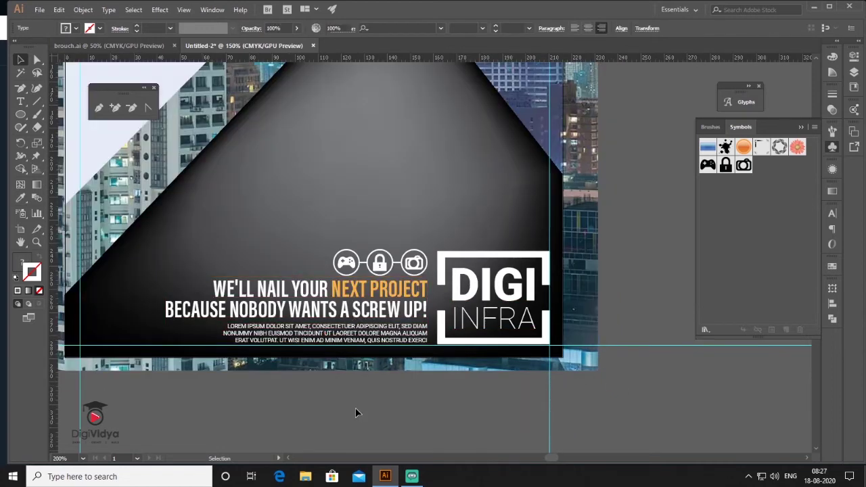
pyautogui.click(357, 412)
pyautogui.scroll(-1, 433, 405)
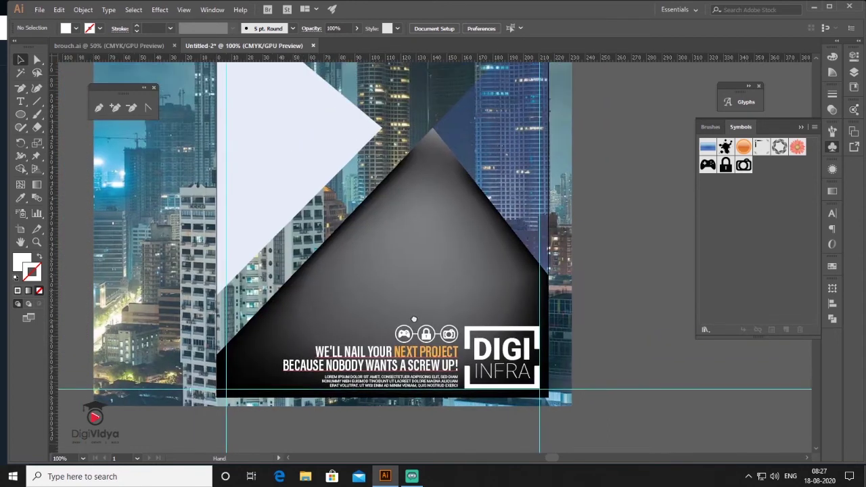
pyautogui.moveTo(371, 270); pyautogui.dragTo(415, 319)
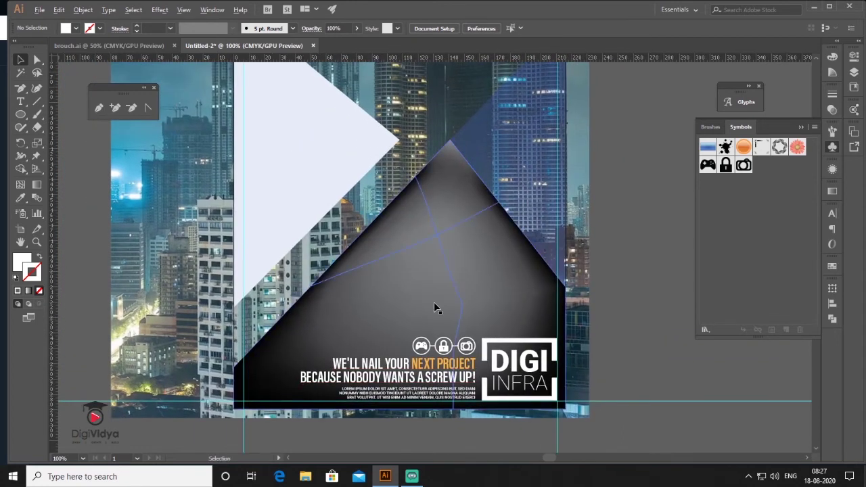
pyautogui.scroll(-1, 435, 305)
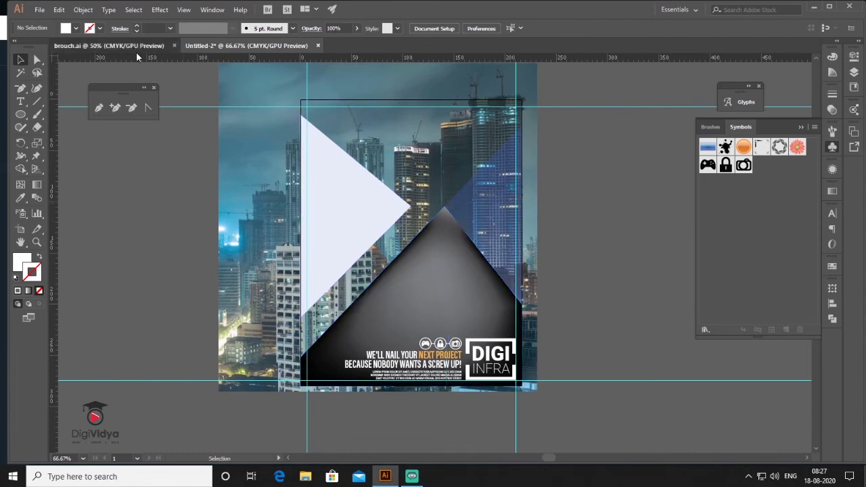
pyautogui.moveTo(371, 221); pyautogui.dragTo(324, 219)
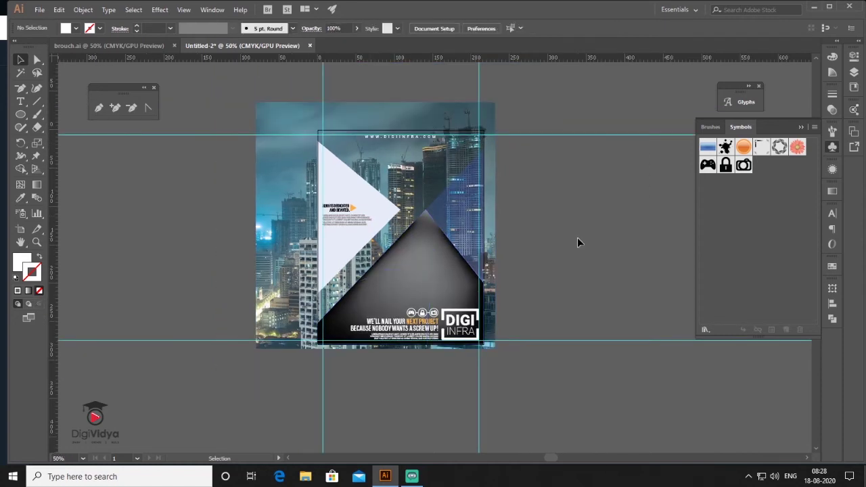
pyautogui.click(576, 238)
pyautogui.moveTo(533, 242)
pyautogui.mouseDown()
pyautogui.moveTo(431, 237)
pyautogui.moveTo(445, 234)
pyautogui.mouseUp()
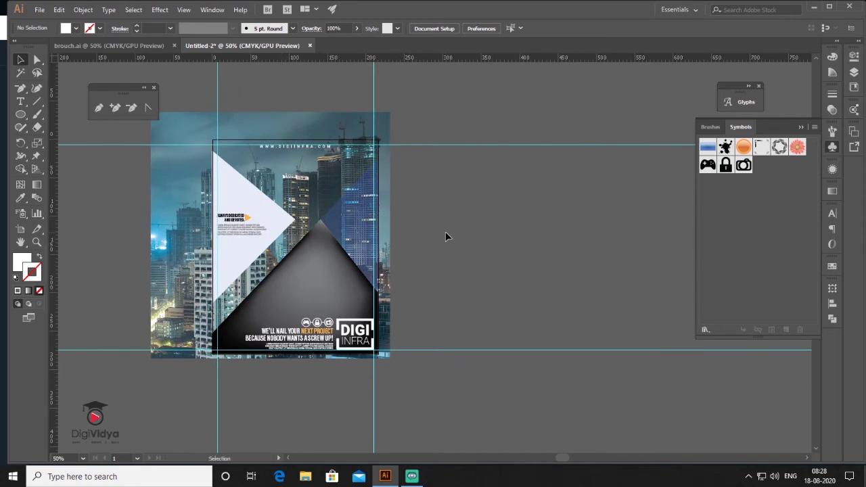
# Step: Add a second artboard for the inner page and lock the city photo
pyautogui.click(854, 132)
pyautogui.click(811, 230)
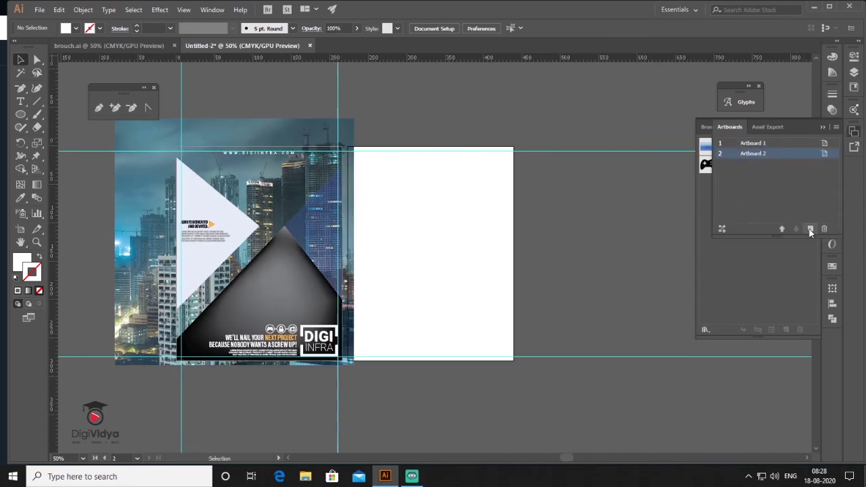
pyautogui.click(183, 203)
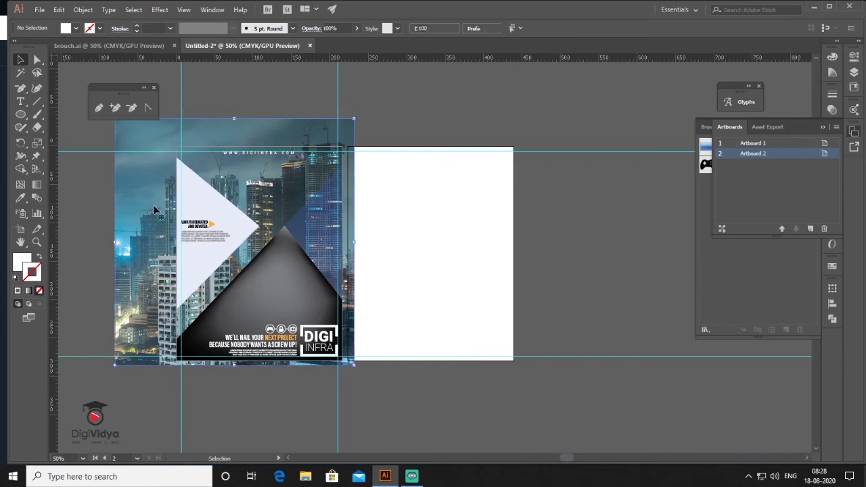
pyautogui.click(154, 241)
pyautogui.click(82, 11)
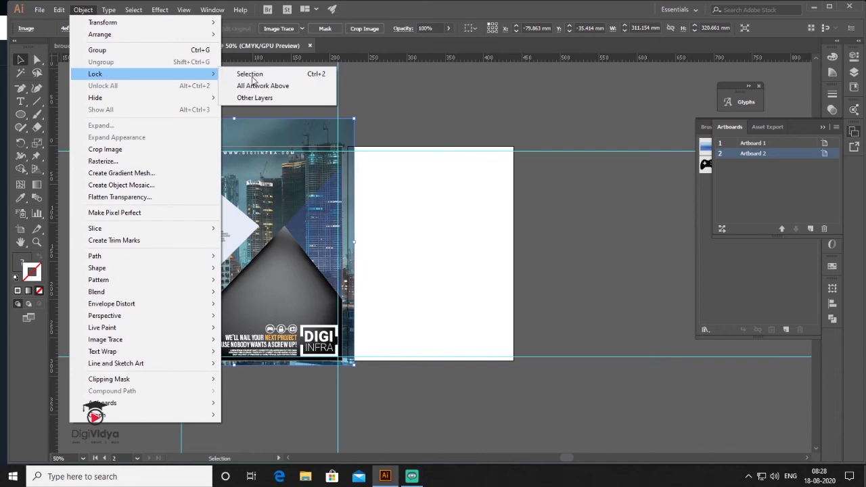
pyautogui.moveTo(94, 74)
pyautogui.click(276, 77)
# Step: Drag Artboard 2 to the right, leaving a clear gap from the cover
pyautogui.click(20, 228)
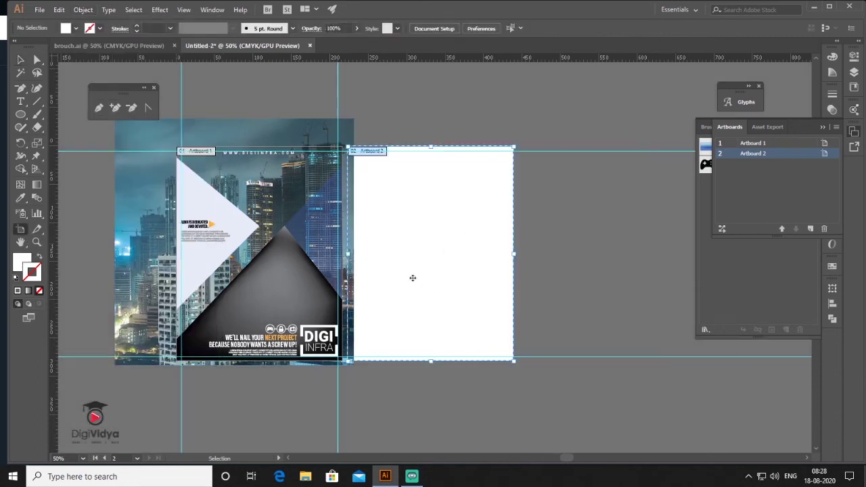
pyautogui.moveTo(406, 271); pyautogui.dragTo(480, 271)
pyautogui.click(20, 60)
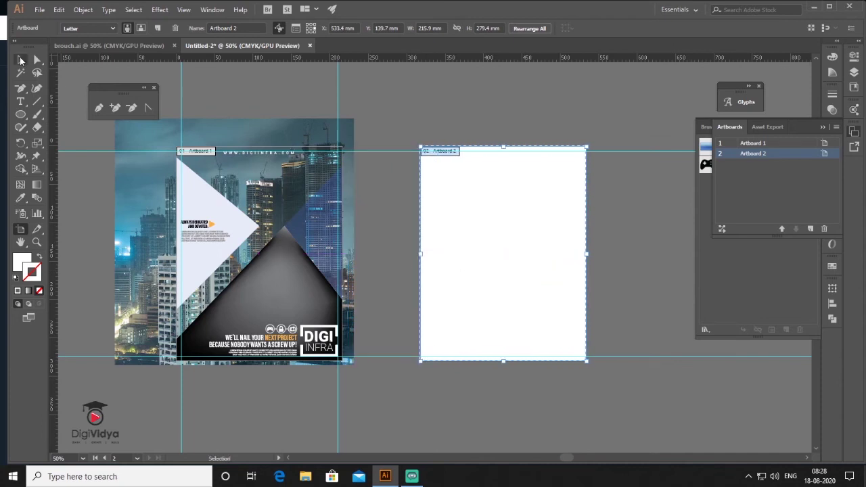
pyautogui.press('Escape')
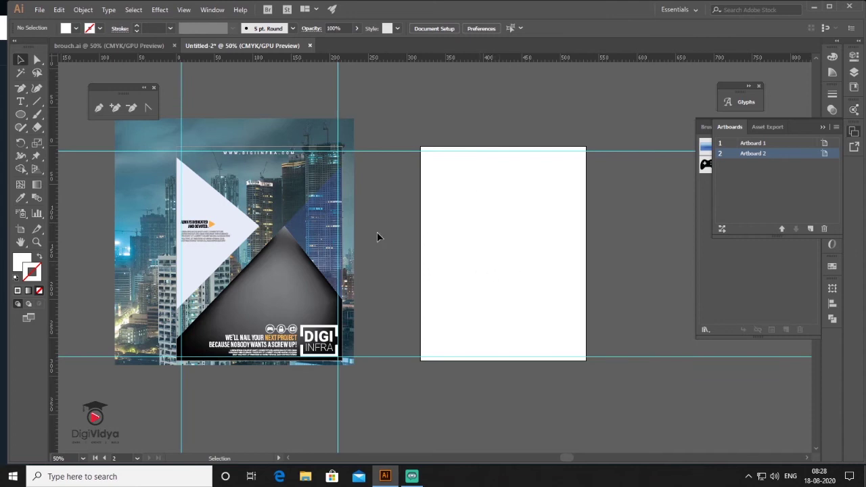
pyautogui.click(39, 10)
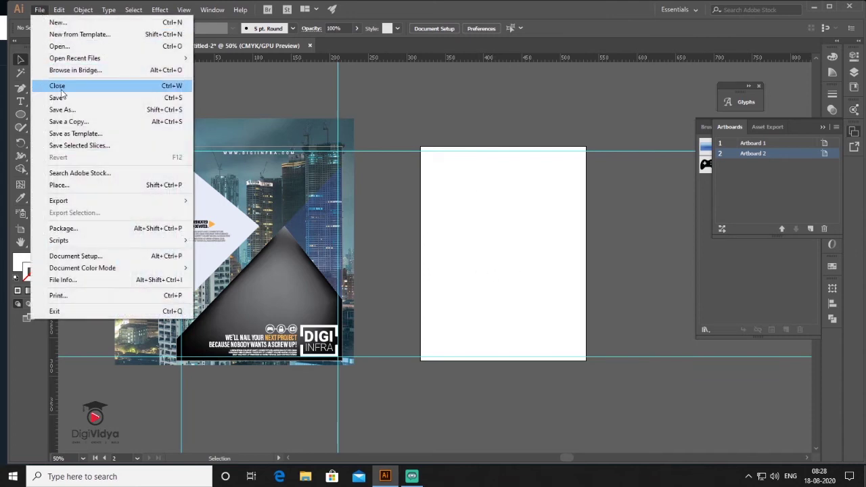
# Step: Place the daytime city photo, enlarge it and move it below the second page's bottom edge
pyautogui.click(120, 188)
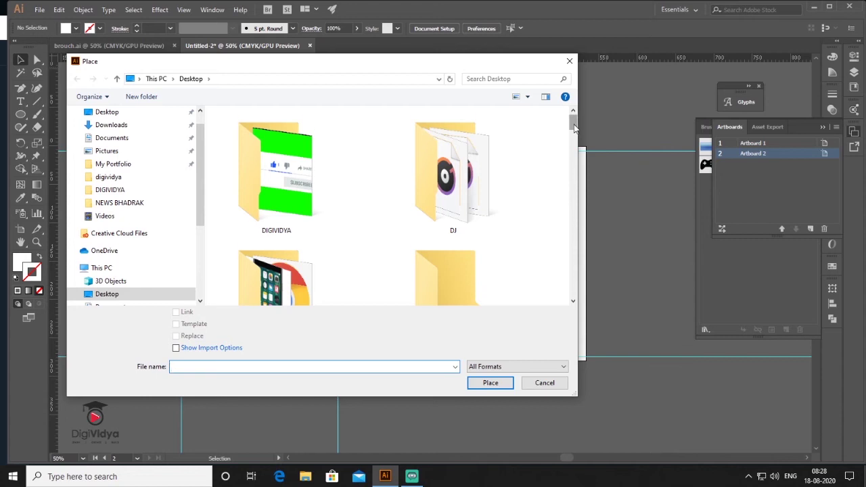
pyautogui.moveTo(574, 127); pyautogui.dragTo(572, 155)
pyautogui.doubleClick(274, 284)
pyautogui.click(472, 223)
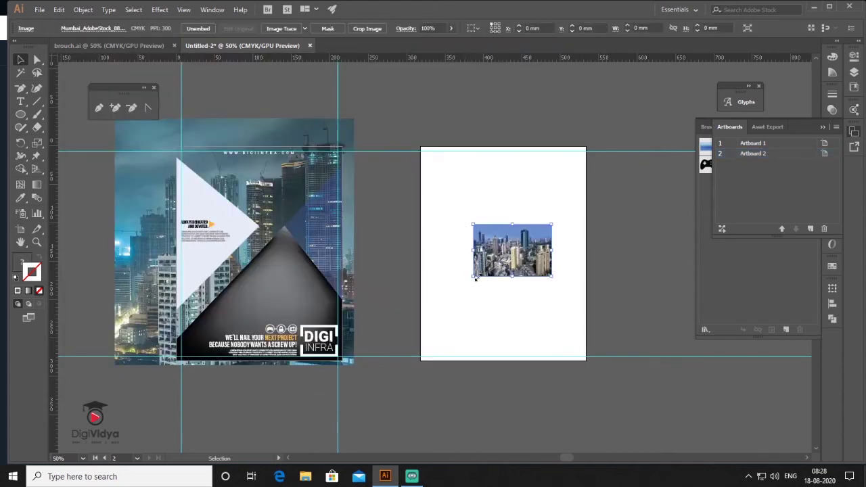
pyautogui.moveTo(475, 278); pyautogui.dragTo(405, 353)
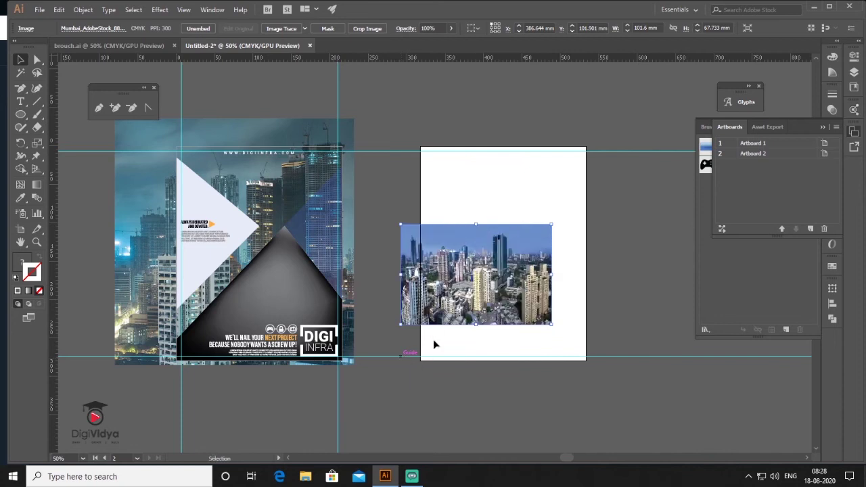
pyautogui.moveTo(478, 278); pyautogui.dragTo(469, 363)
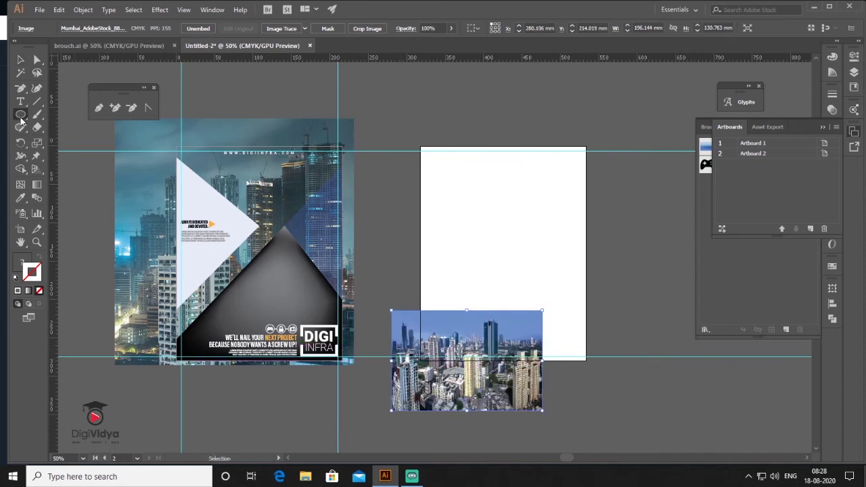
# Step: Add vertical guides along the second page's left and right edges
pyautogui.moveTo(20, 119); pyautogui.dragTo(60, 118)
pyautogui.moveTo(426, 294); pyautogui.dragTo(426, 294)
pyautogui.moveTo(57, 310); pyautogui.dragTo(582, 315)
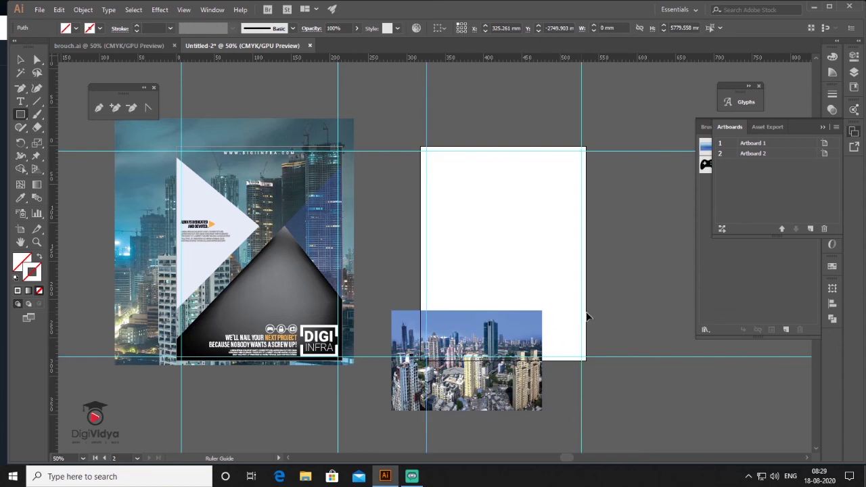
pyautogui.click(25, 115)
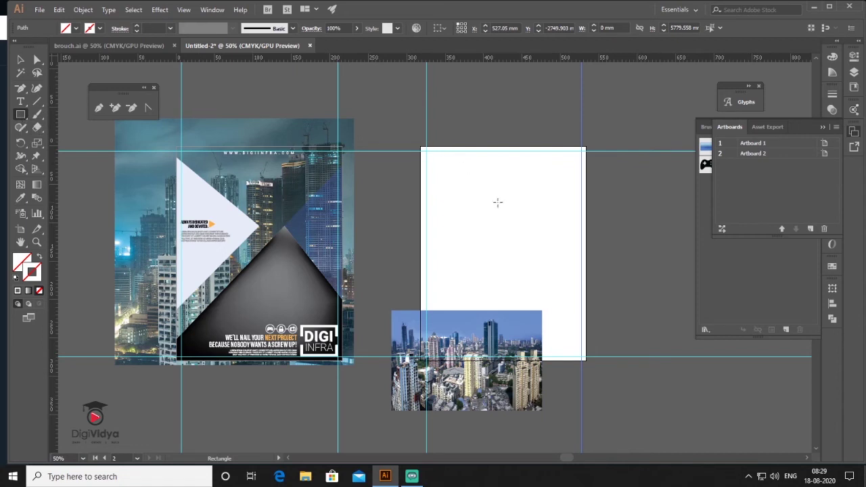
# Step: Make a black, strokeless triangle in the second page's top-right corner from a square
pyautogui.moveTo(582, 152); pyautogui.dragTo(477, 233)
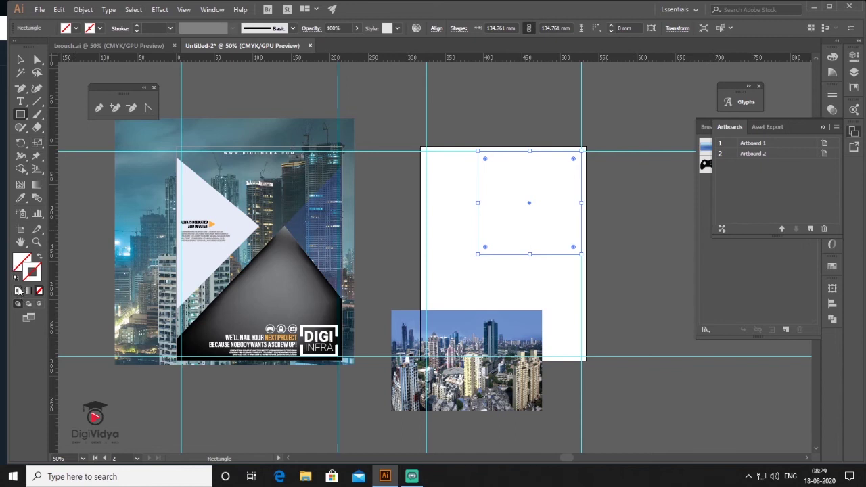
pyautogui.click(19, 281)
pyautogui.hotkey('shift', 'x')
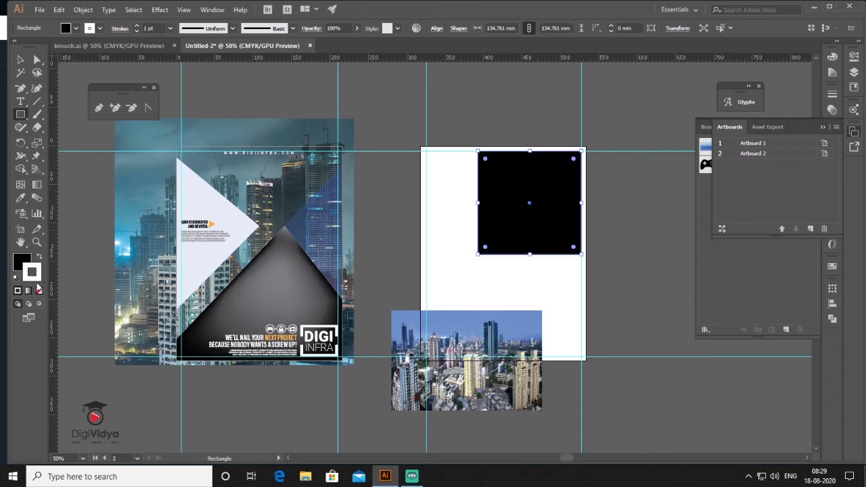
pyautogui.click(31, 274)
pyautogui.click(39, 290)
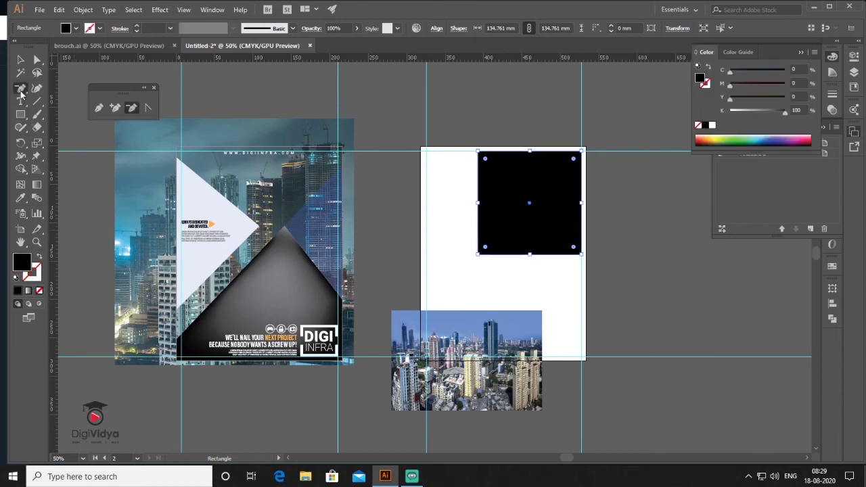
pyautogui.click(21, 88)
pyautogui.click(151, 107)
pyautogui.click(478, 255)
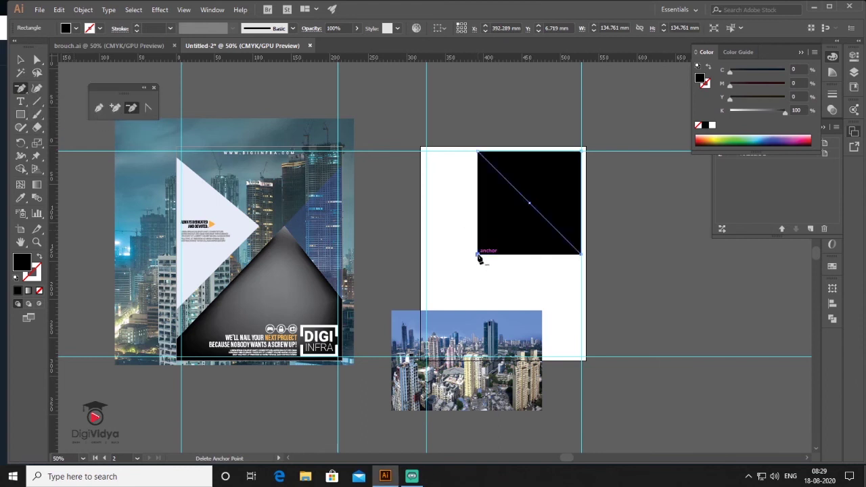
# Step: Enlarge the city photo over the triangle and clip it inside with a clipping mask
pyautogui.click(20, 59)
pyautogui.moveTo(504, 347); pyautogui.dragTo(548, 184)
pyautogui.keyDown('shift'); pyautogui.click(444, 251); pyautogui.keyUp('shift')
pyautogui.moveTo(428, 247); pyautogui.dragTo(411, 309)
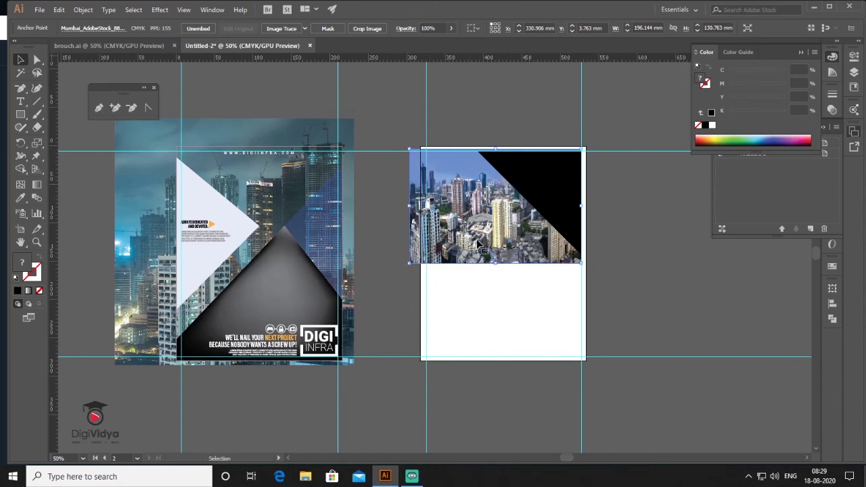
pyautogui.keyDown('shift'); pyautogui.click(544, 193); pyautogui.keyUp('shift')
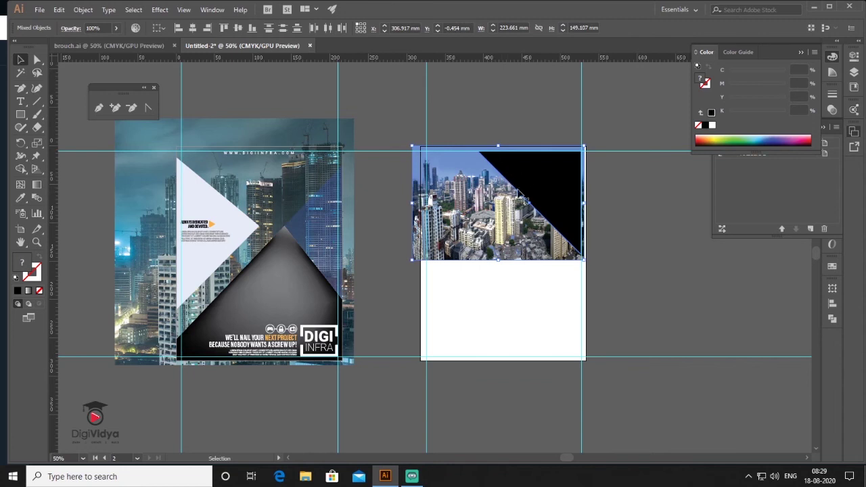
pyautogui.click(83, 10)
pyautogui.click(243, 380)
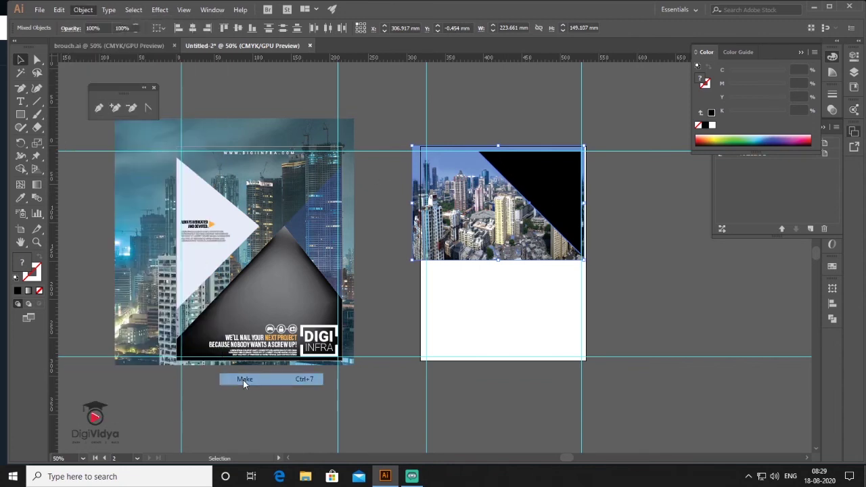
# Step: Draw a square at the second page's bottom-left corner and delete its top-right anchor to form a triangle
pyautogui.click(681, 253)
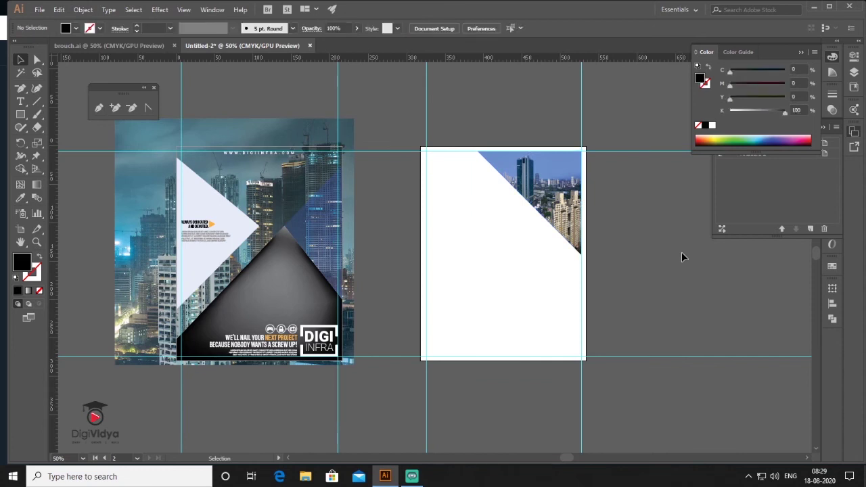
pyautogui.click(21, 115)
pyautogui.moveTo(420, 360); pyautogui.dragTo(477, 303)
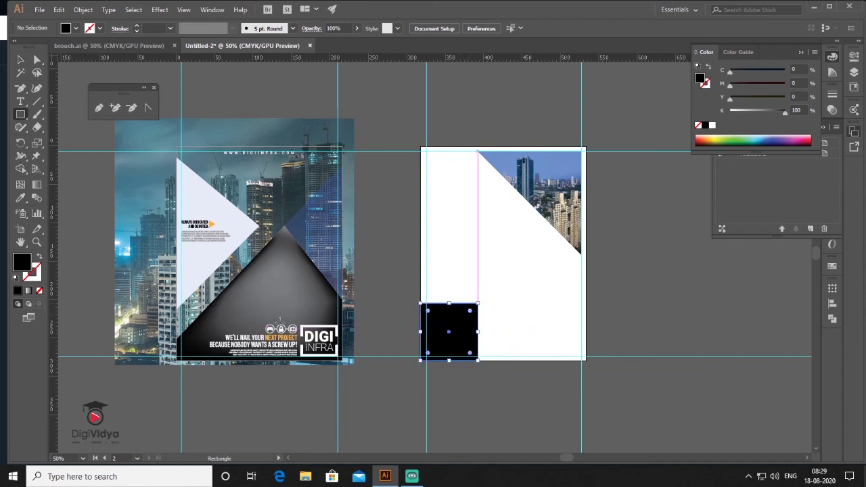
pyautogui.click(132, 108)
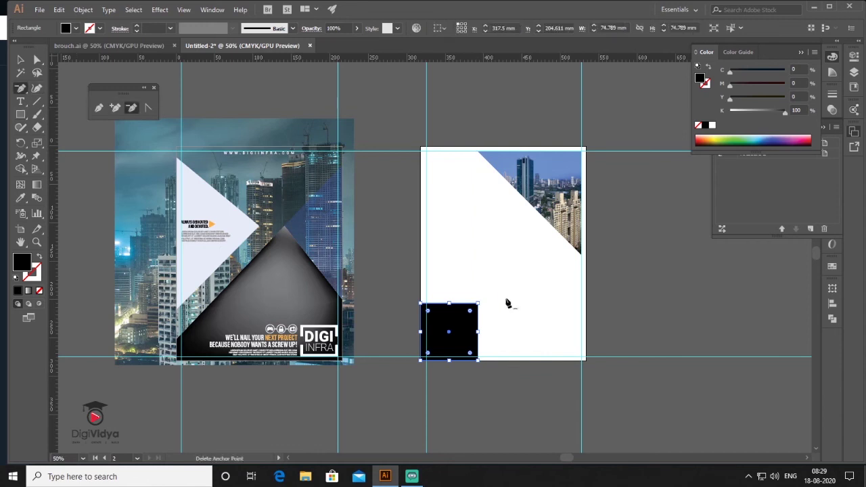
pyautogui.click(478, 303)
# Step: Fill the corner triangle with dark grey #2D2D2D
pyautogui.click(21, 60)
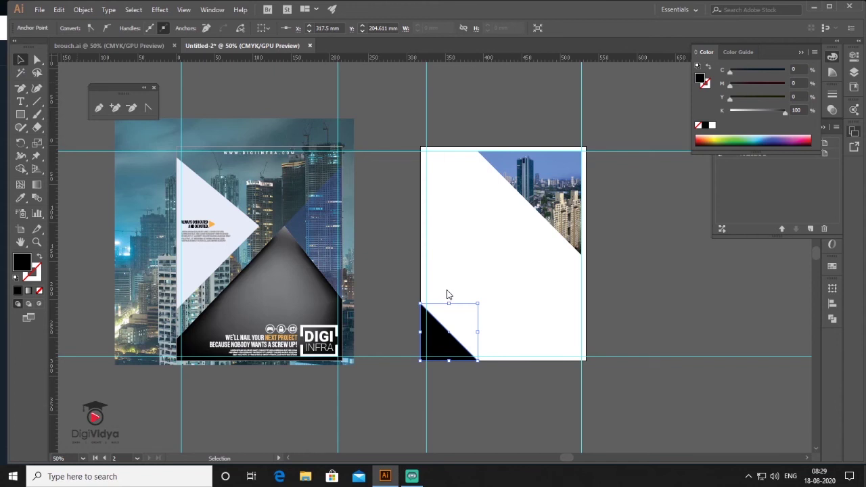
pyautogui.moveTo(220, 385)
pyautogui.mouseDown()
pyautogui.moveTo(187, 387)
pyautogui.moveTo(189, 416)
pyautogui.mouseUp()
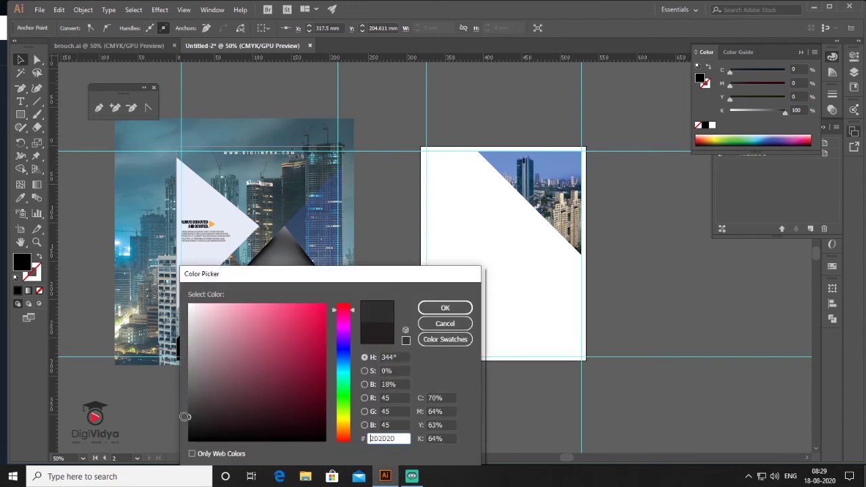
pyautogui.click(445, 309)
pyautogui.click(640, 289)
pyautogui.scroll(-1, 469, 274)
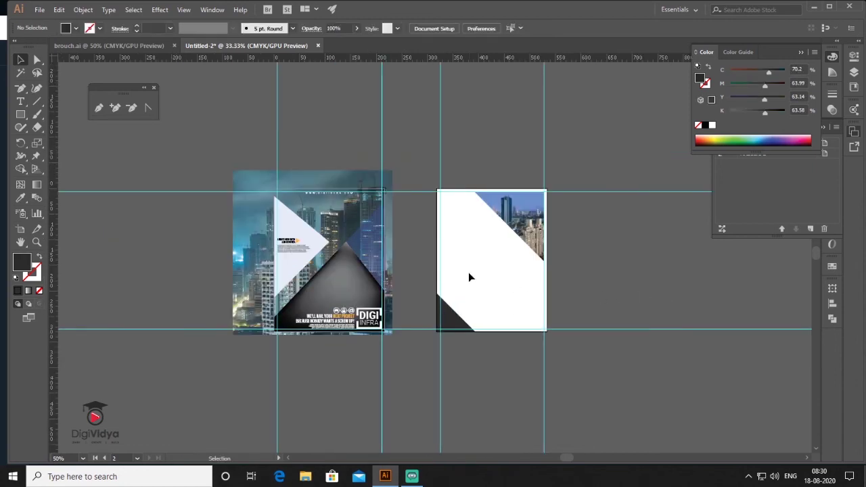
pyautogui.scroll(1, 375, 295)
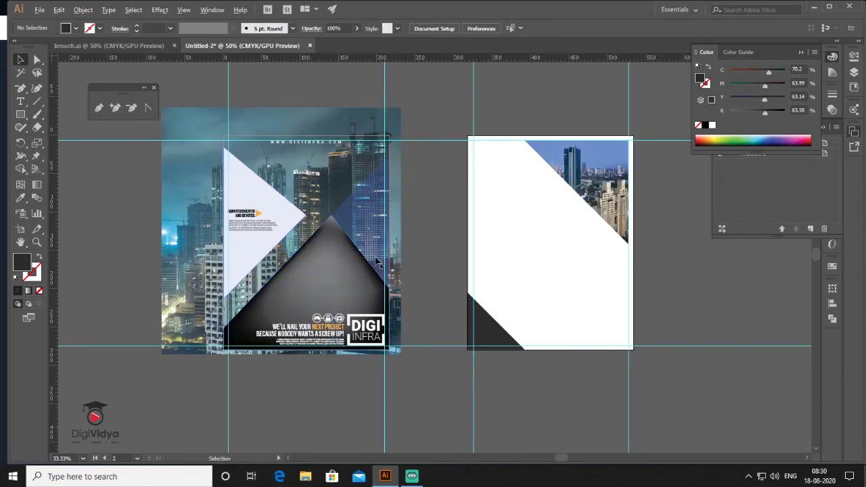
pyautogui.hscroll(1, 467, 203)
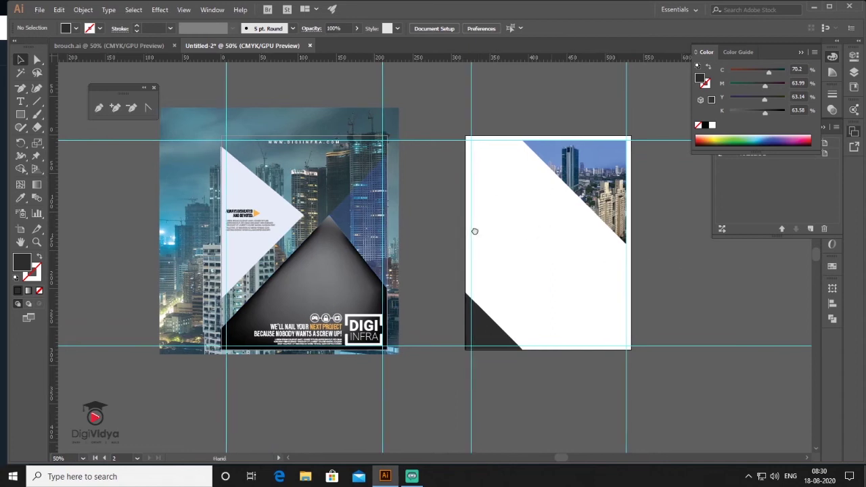
pyautogui.hscroll(2, 473, 228)
pyautogui.hscroll(1, 447, 225)
# Step: Scroll to the inner page's heading, ten-item bullet list and orange box, ready to draw rectangles
pyautogui.scroll(1, 585, 202)
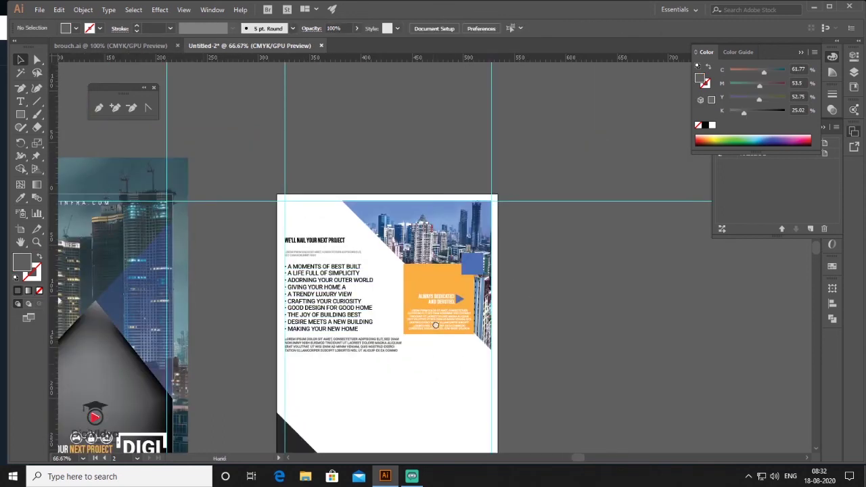
pyautogui.scroll(-3, 436, 325)
pyautogui.scroll(-1, 437, 318)
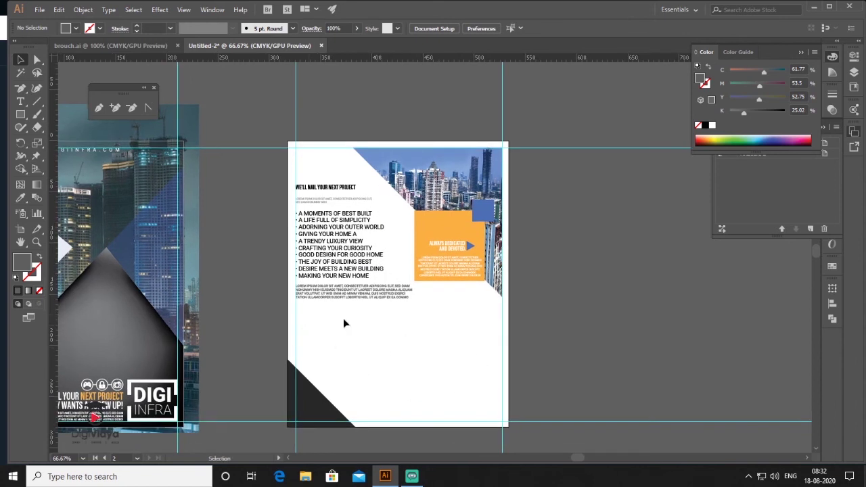
pyautogui.click(21, 114)
# Step: Draw a long bar near the inner page's bottom and sample the text box's orange onto it
pyautogui.moveTo(313, 391)
pyautogui.mouseDown()
pyautogui.moveTo(418, 416)
pyautogui.moveTo(446, 411)
pyautogui.mouseUp()
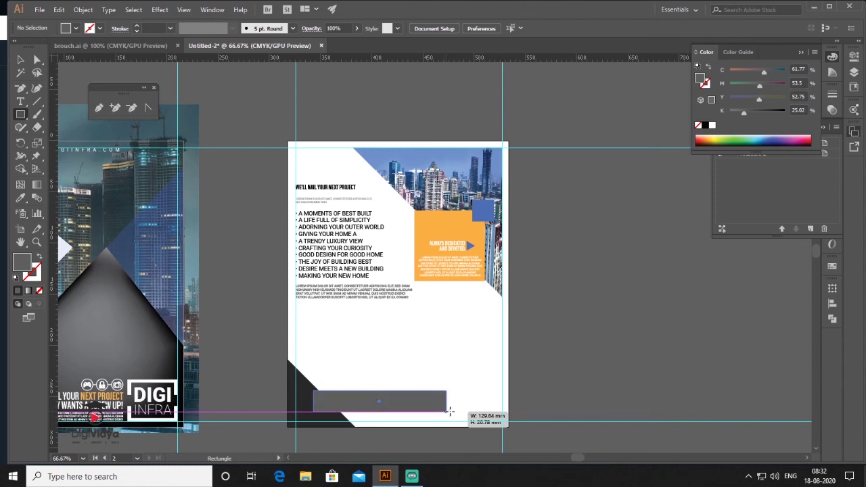
pyautogui.click(20, 199)
pyautogui.click(424, 215)
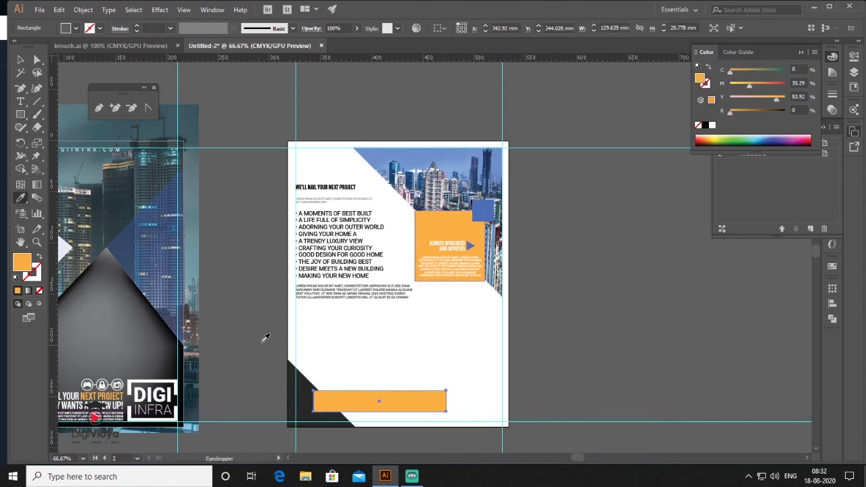
pyautogui.click(21, 59)
# Step: Bring the dark corner triangle in front of the orange bar
pyautogui.click(304, 396)
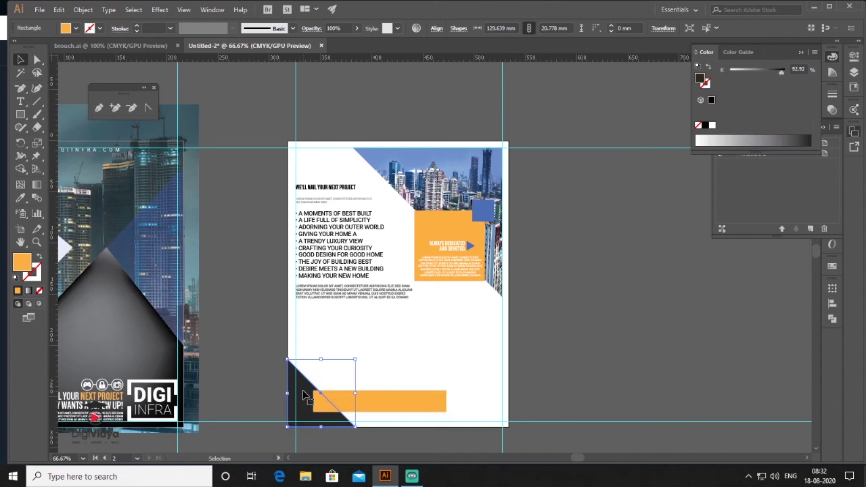
pyautogui.rightClick(305, 396)
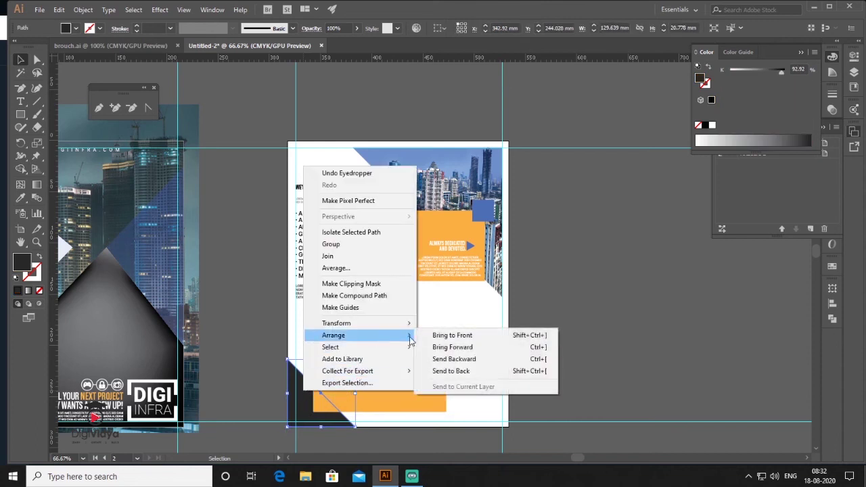
pyautogui.click(452, 335)
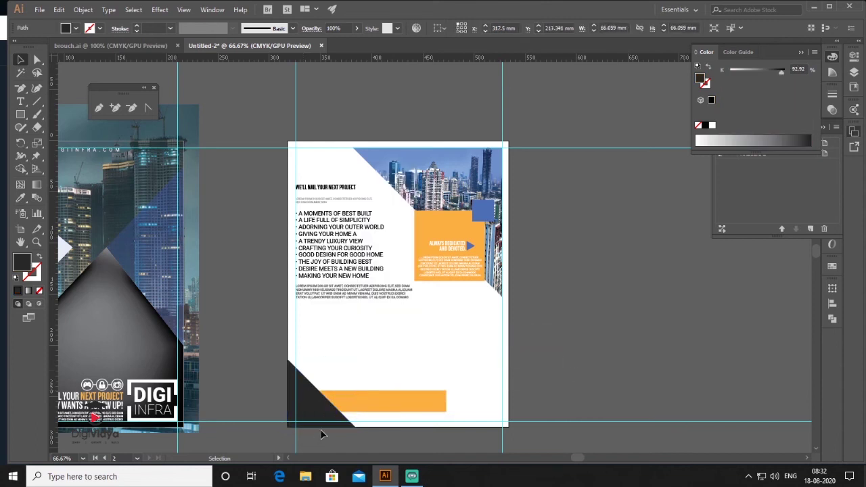
pyautogui.click(320, 429)
# Step: Draw a shorter rectangle over the left end of the orange call bar
pyautogui.scroll(2, 320, 429)
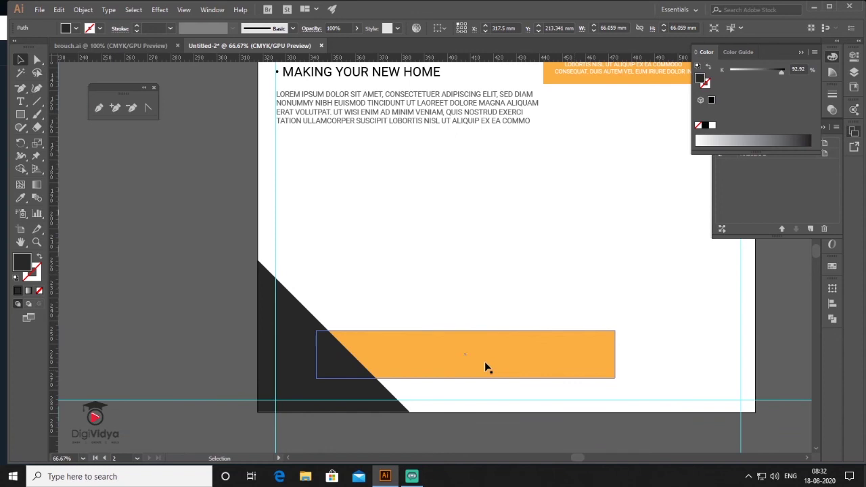
pyautogui.click(519, 363)
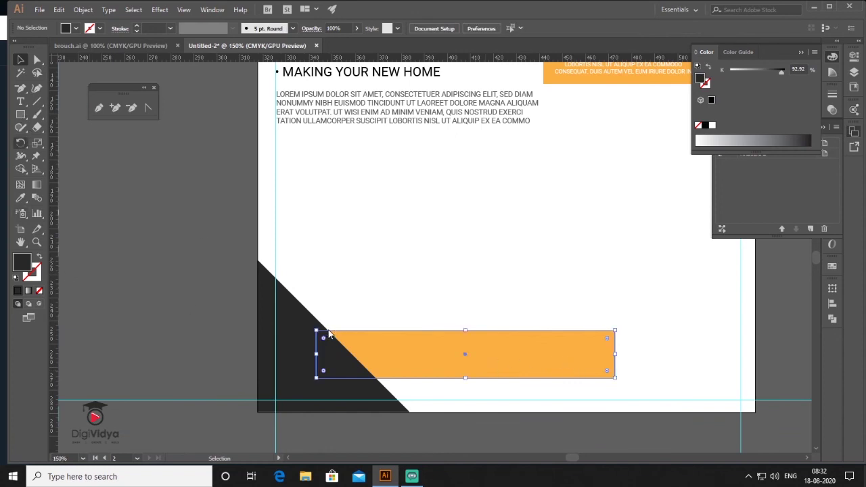
pyautogui.press('m')
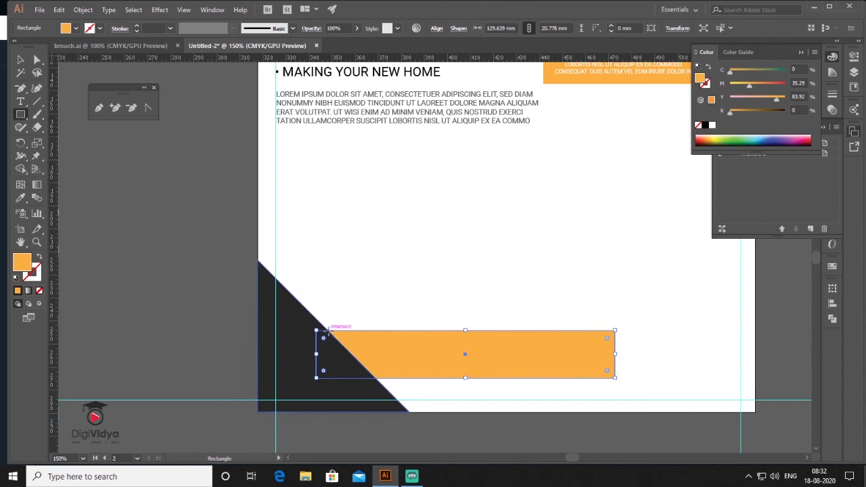
pyautogui.moveTo(377, 378); pyautogui.dragTo(275, 331)
pyautogui.click(20, 198)
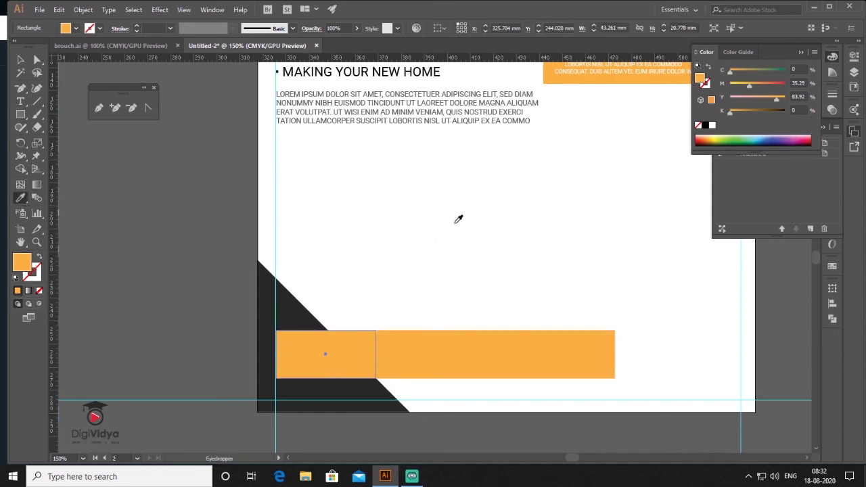
# Step: Give the new rectangle the blue triangle's colour with the Eyedropper
pyautogui.moveTo(466, 189); pyautogui.dragTo(398, 309)
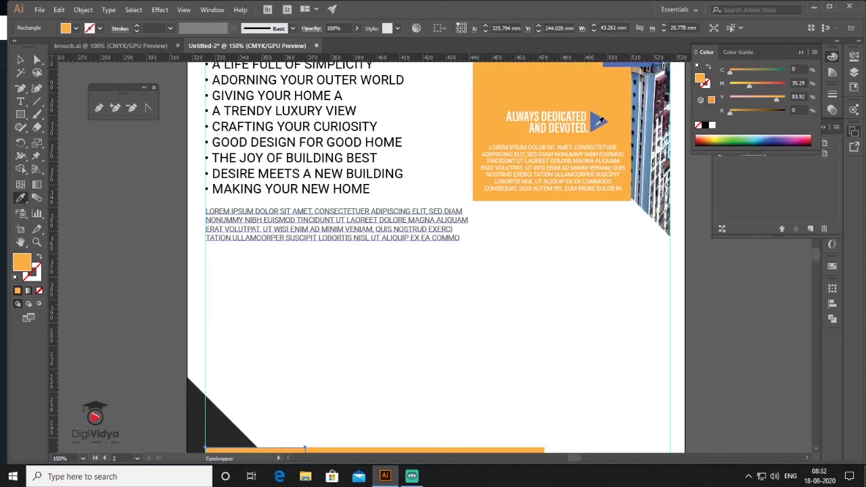
pyautogui.click(598, 121)
pyautogui.click(21, 59)
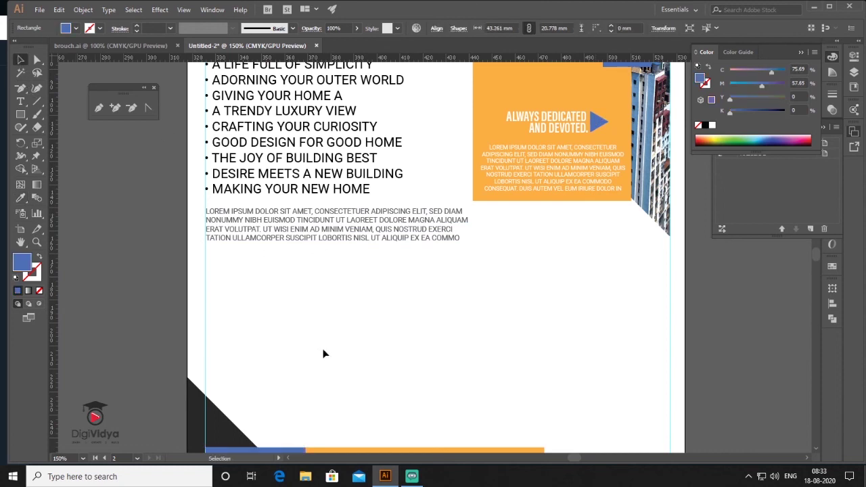
pyautogui.click(368, 337)
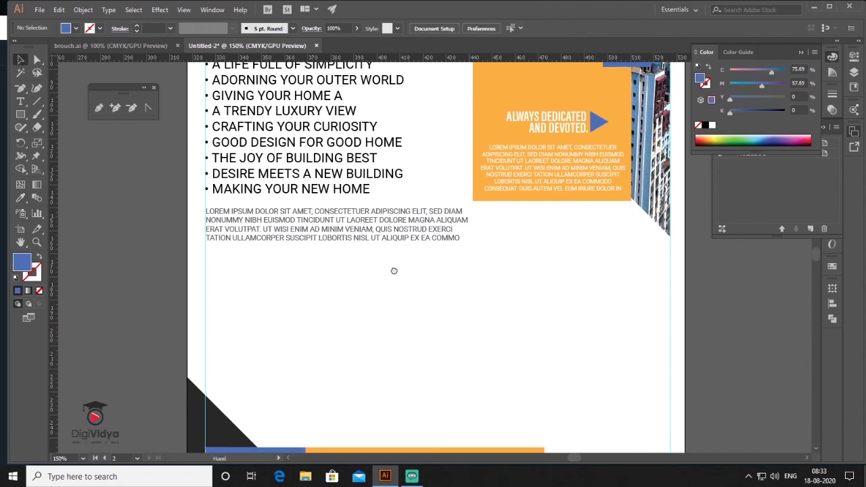
# Step: Slant the blue rectangle's right end by adding a point and deleting its top-right corner
pyautogui.moveTo(394, 270); pyautogui.dragTo(402, 238)
pyautogui.click(114, 109)
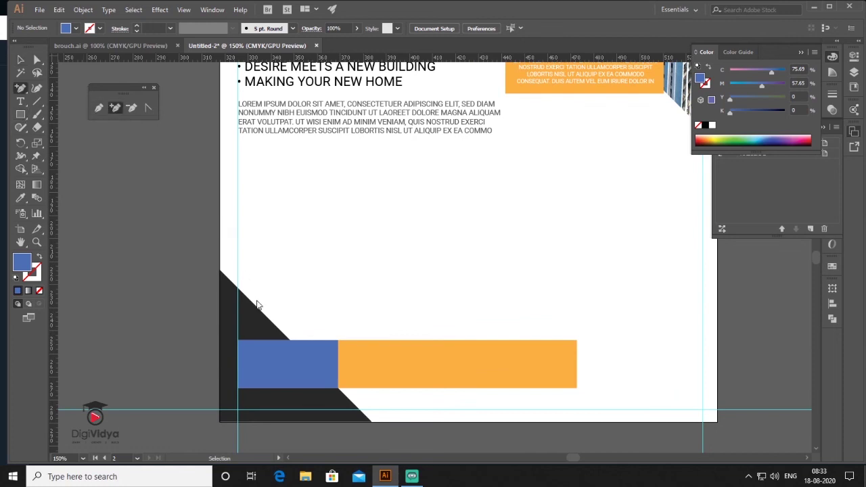
pyautogui.click(291, 341)
pyautogui.click(132, 108)
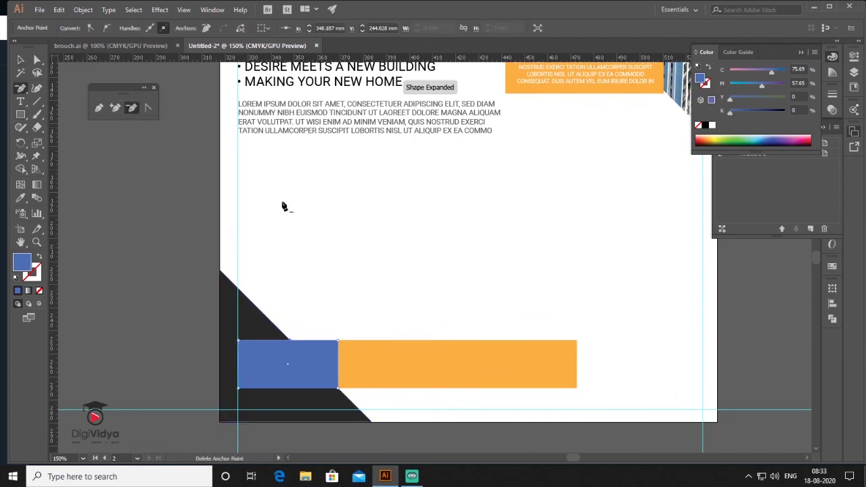
pyautogui.click(338, 341)
pyautogui.click(21, 59)
pyautogui.click(138, 266)
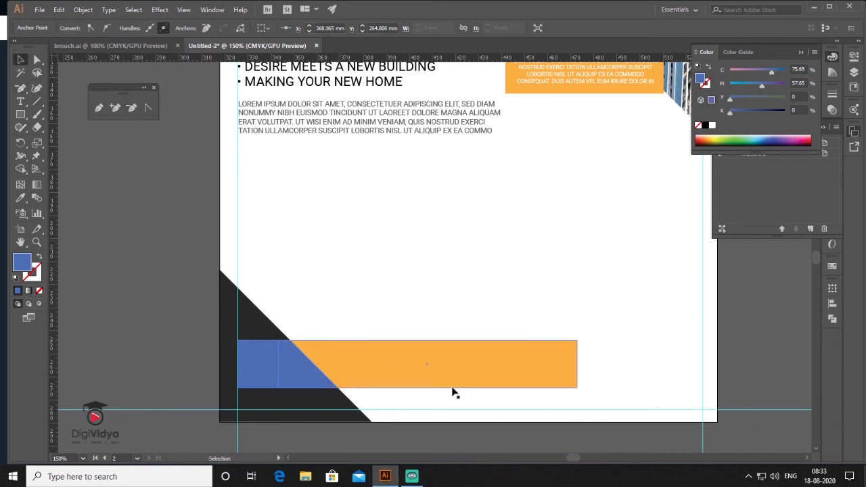
pyautogui.scroll(-1, 451, 379)
# Step: Paste in the city photo and text blocks, then place the globe image across the inner page's top
pyautogui.hotkey('ctrl', 'f')
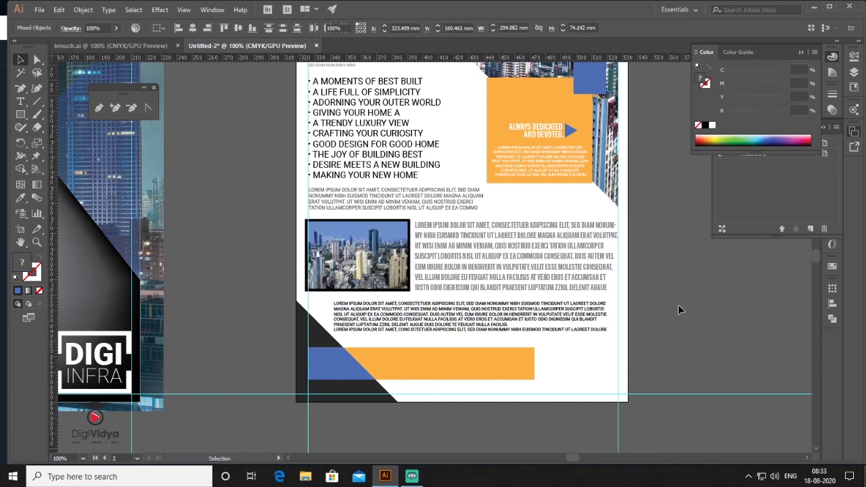
pyautogui.click(602, 326)
pyautogui.moveTo(410, 354); pyautogui.dragTo(376, 296)
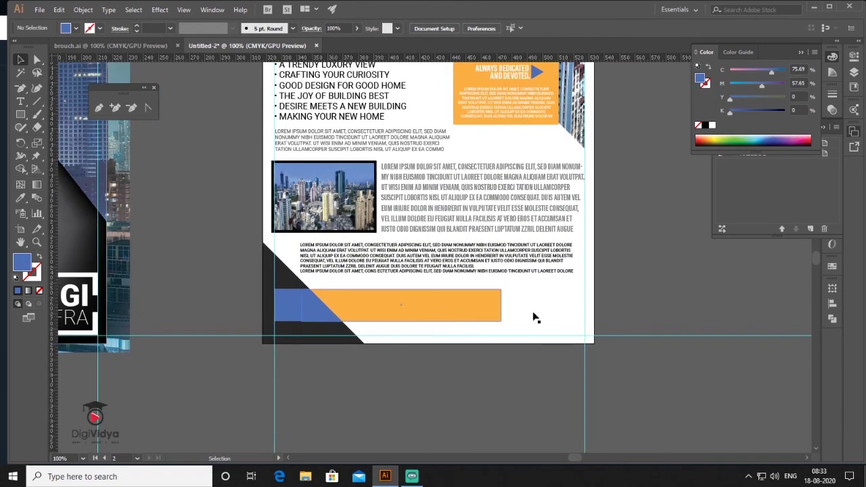
pyautogui.hotkey('ctrl', '-')
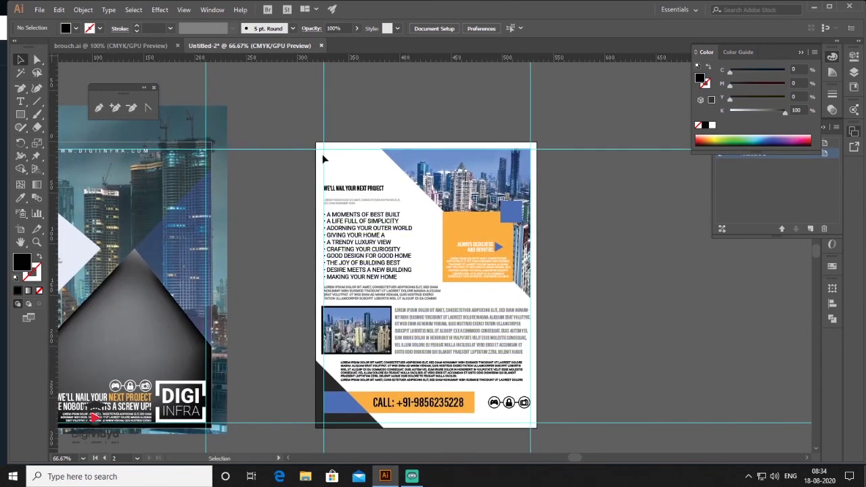
pyautogui.moveTo(445, 190); pyautogui.dragTo(441, 199)
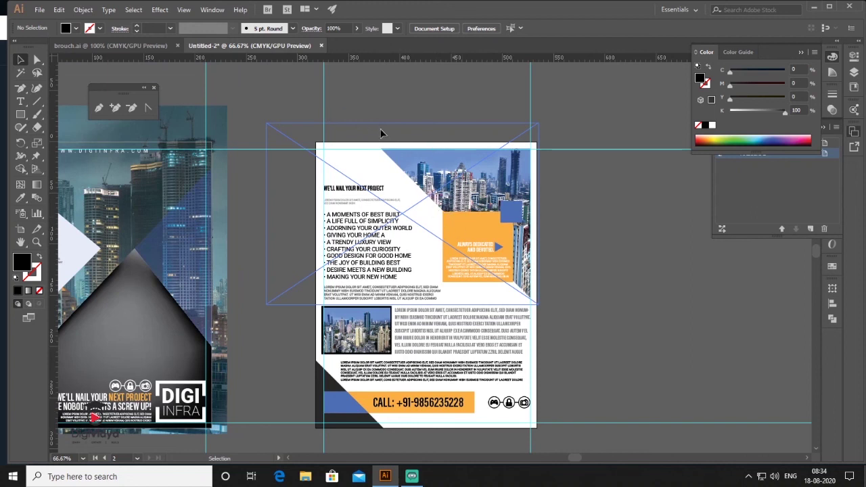
pyautogui.click(218, 68)
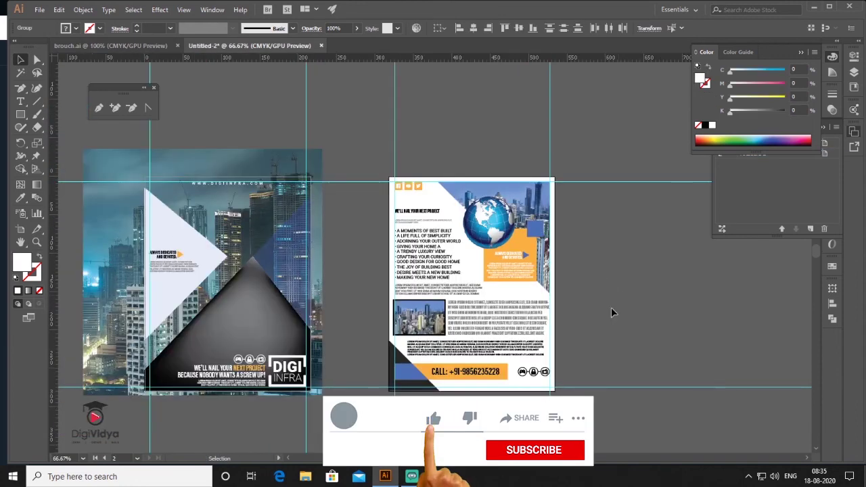
# Step: Pan and zoom to frame both finished pages together
pyautogui.moveTo(444, 250); pyautogui.dragTo(456, 248)
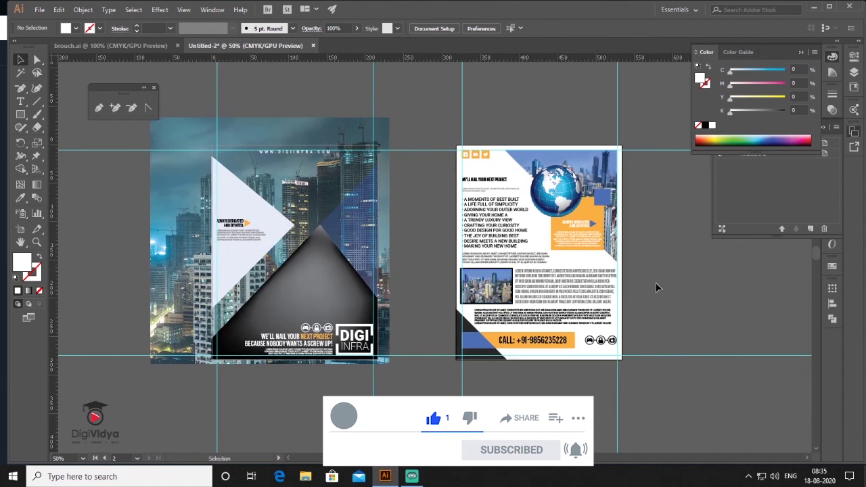
pyautogui.scroll(1, 611, 359)
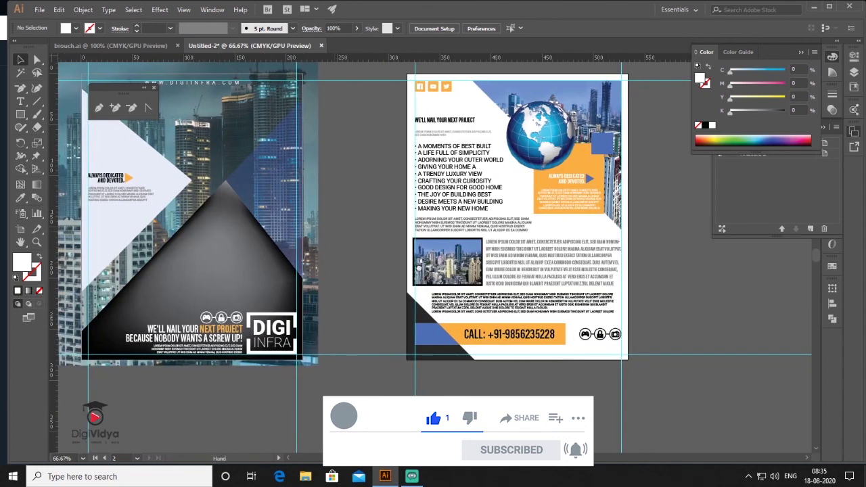
pyautogui.scroll(1, 437, 270)
pyautogui.scroll(1, 325, 354)
pyautogui.scroll(1, 406, 274)
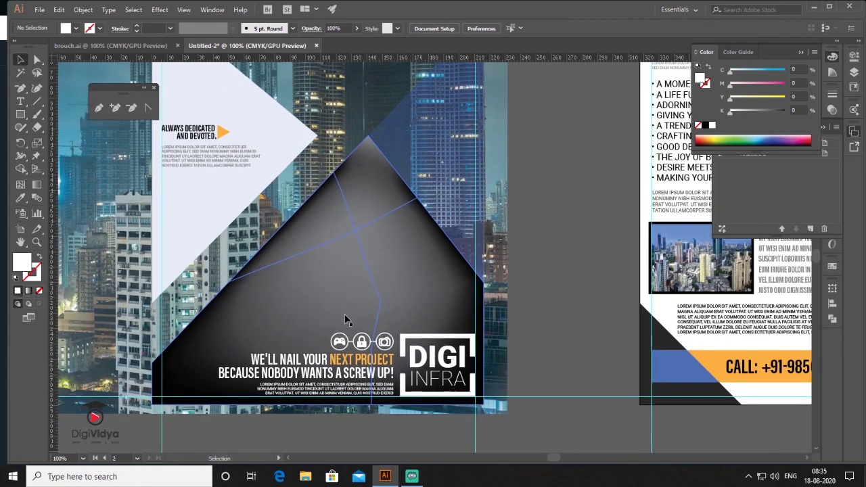
pyautogui.scroll(-1, 318, 331)
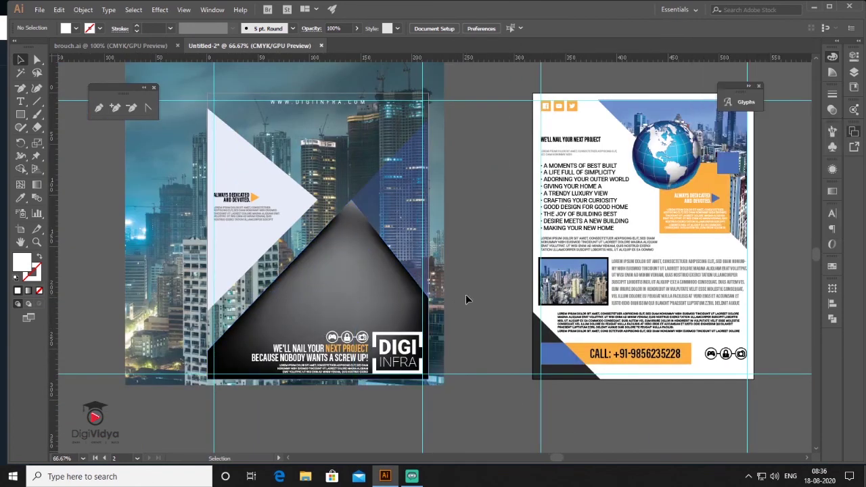
# Step: Hide all panels in full-screen mode and pan across the cover and inner page at 100%
pyautogui.press('Tab')
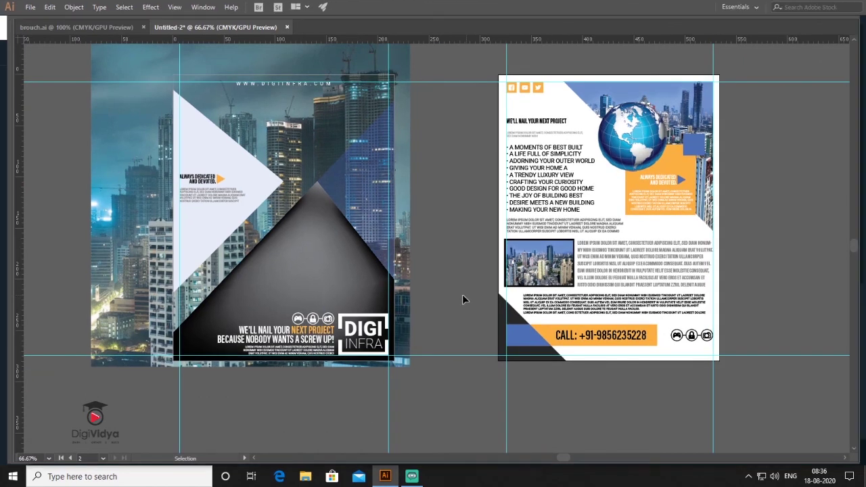
pyautogui.press('f')
pyautogui.press('f')
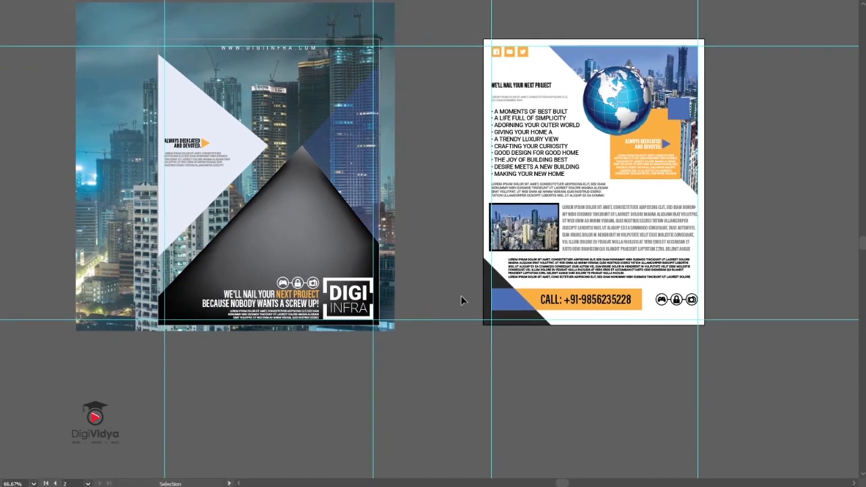
pyautogui.moveTo(452, 286)
pyautogui.mouseDown()
pyautogui.moveTo(456, 326)
pyautogui.moveTo(469, 324)
pyautogui.mouseUp()
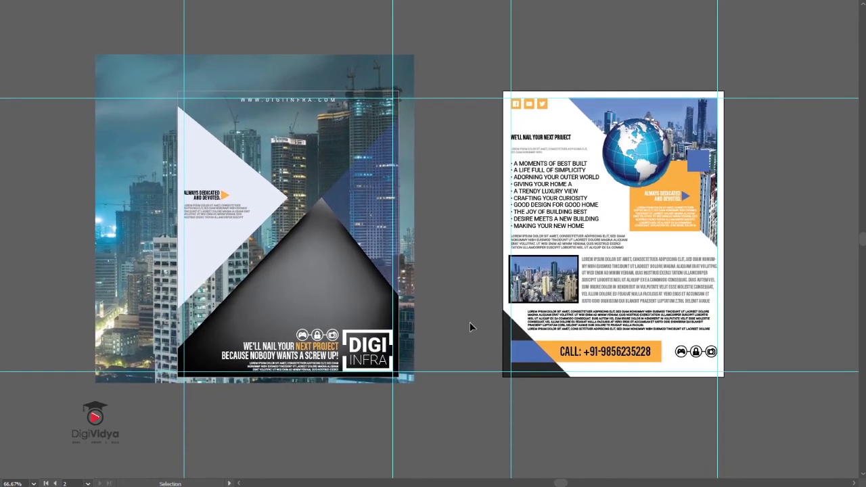
pyautogui.hotkey('ctrl', '1')
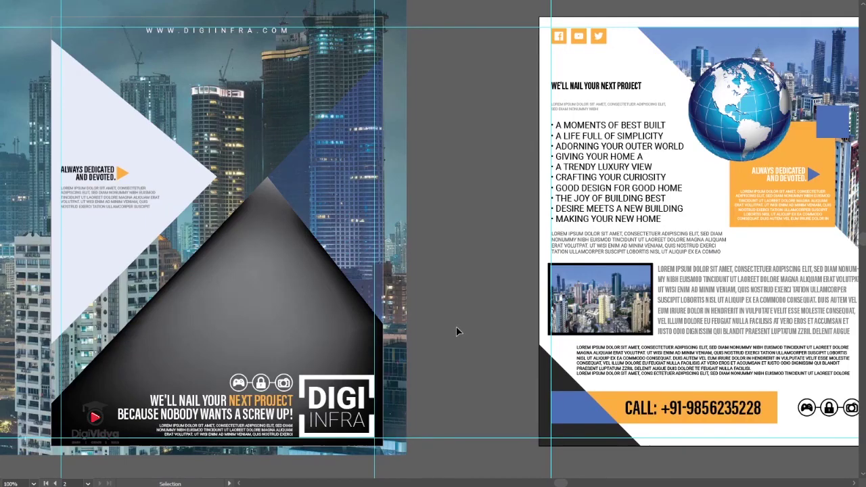
pyautogui.moveTo(456, 326); pyautogui.dragTo(348, 322)
pyautogui.moveTo(280, 303); pyautogui.dragTo(448, 311)
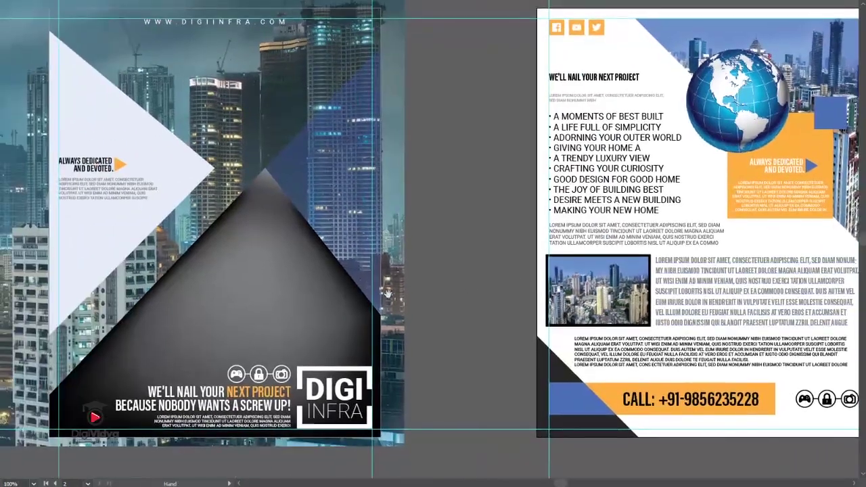